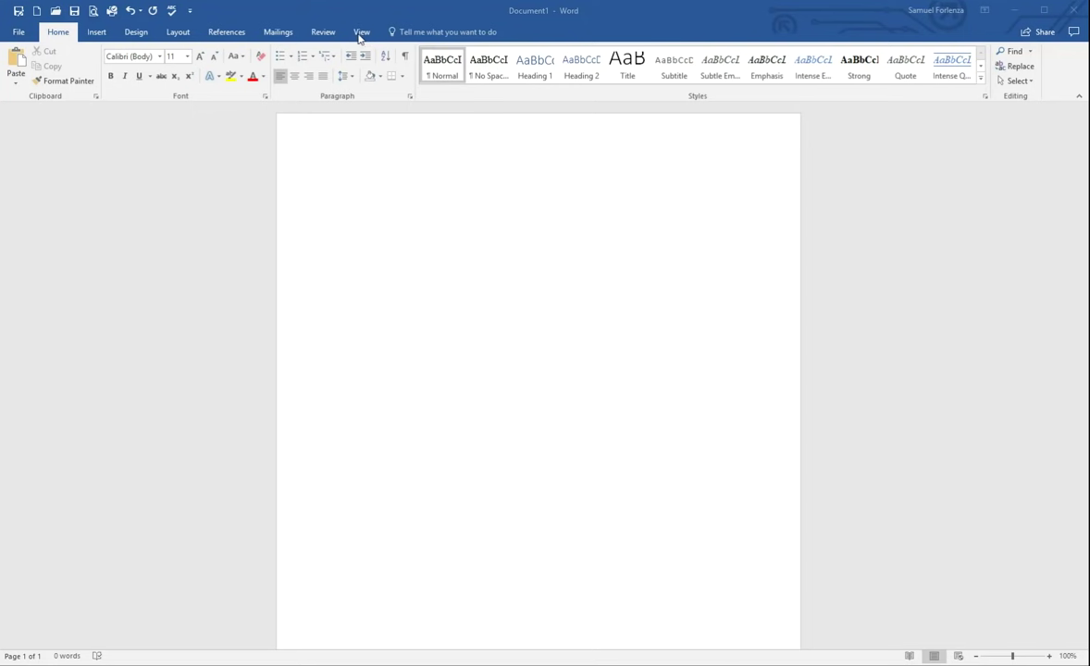
Step: Turn on the horizontal and vertical rulers, then return to the Home commands
{"action": "left_click", "coordinate": [362, 33]}
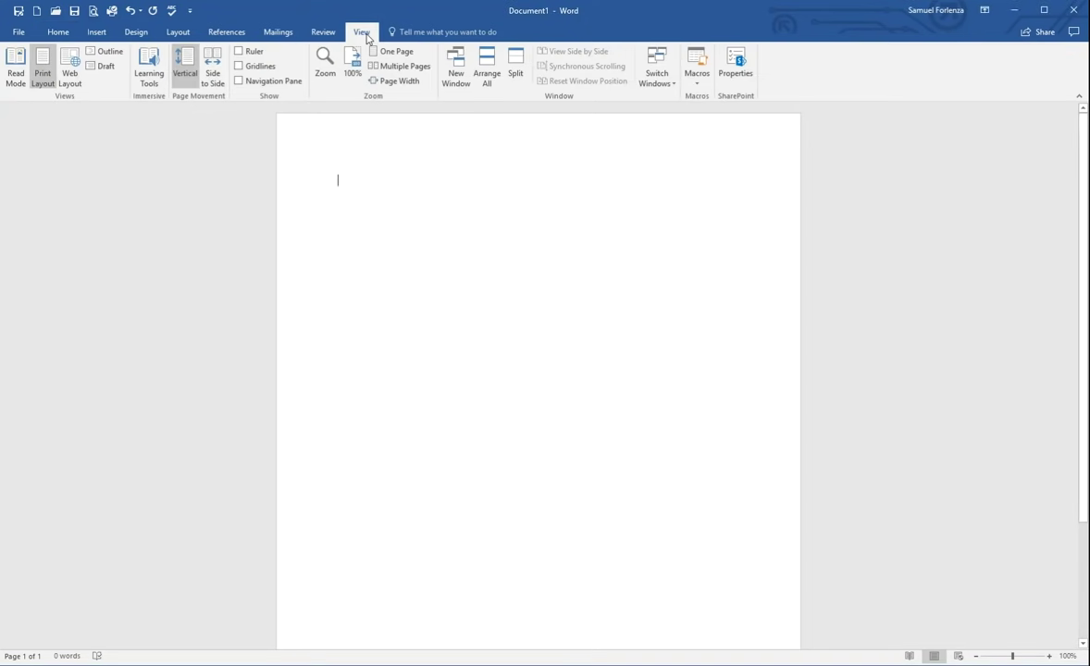
{"action": "left_click", "coordinate": [260, 54]}
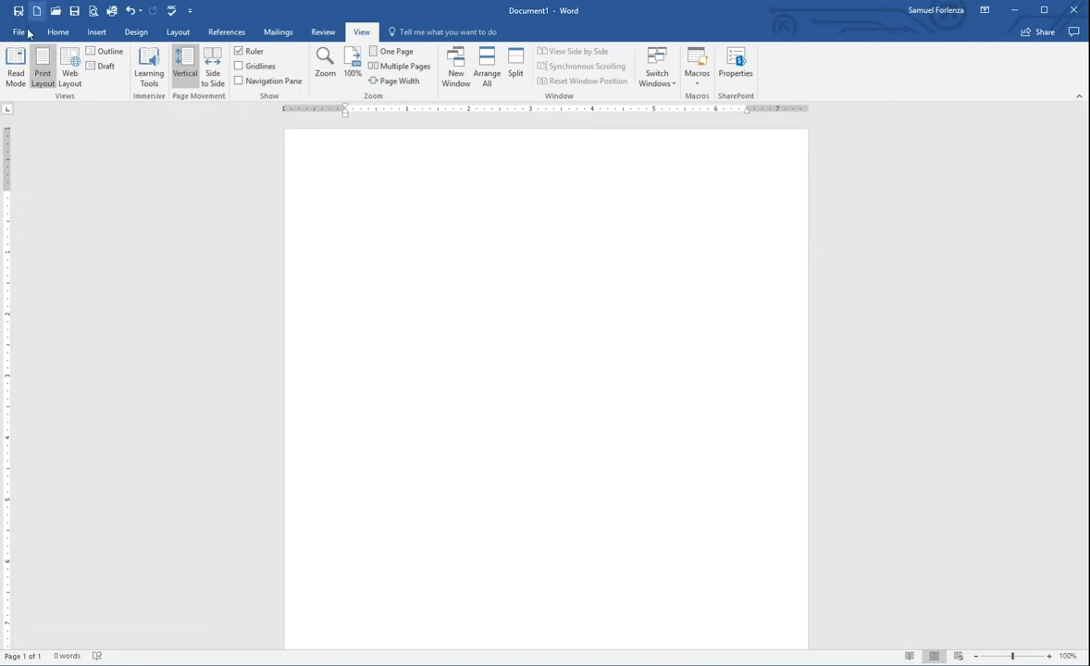
{"action": "left_click", "coordinate": [64, 35]}
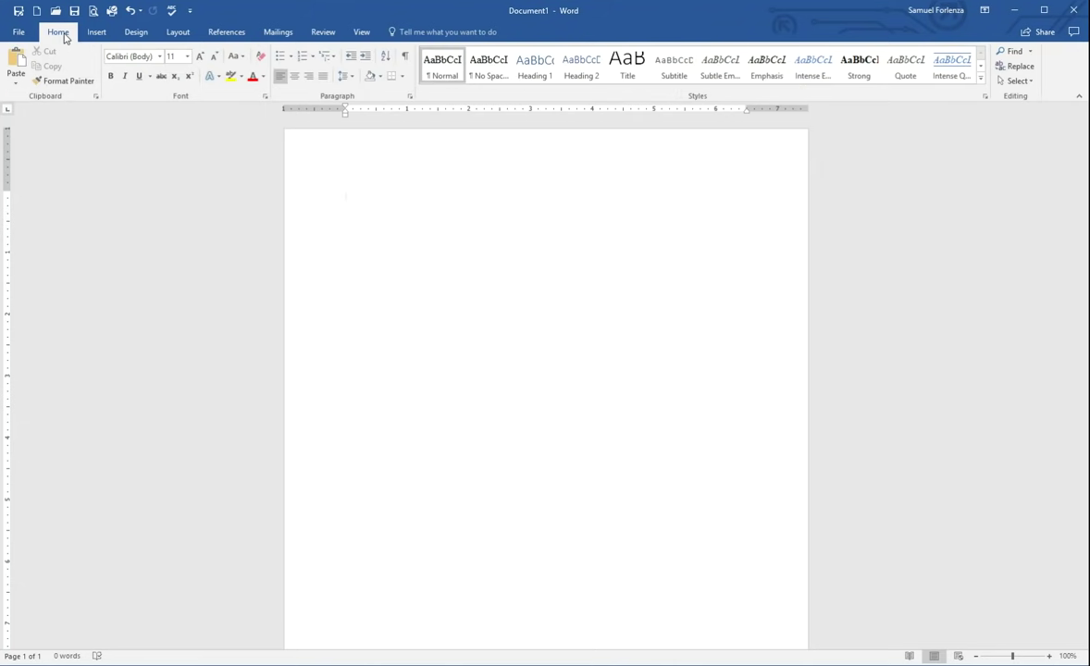
Step: Show the ¶ formatting marks, then test and remove a blank paragraph and tab
{"action": "left_click", "coordinate": [405, 57]}
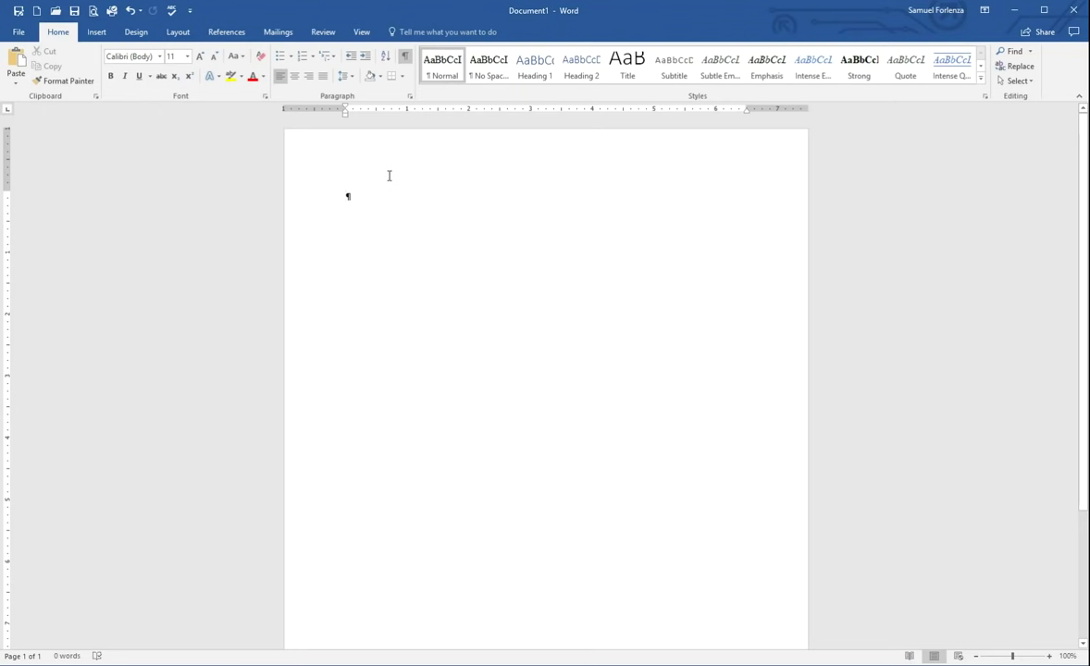
{"action": "key", "text": "Return"}
{"action": "key", "text": "Return"}
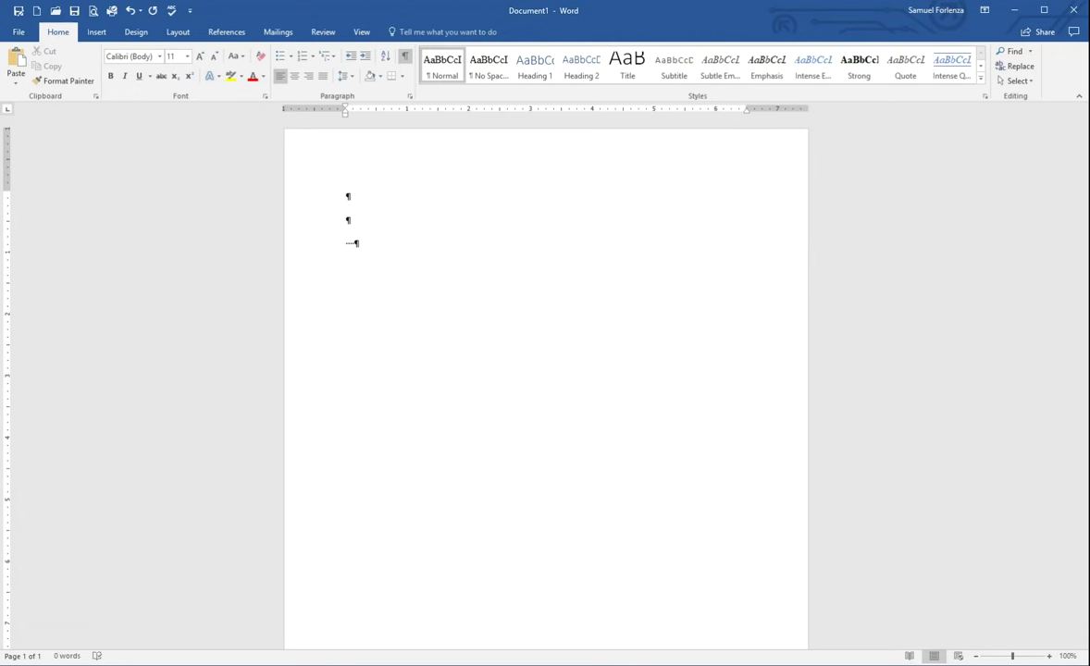
{"action": "key", "text": "BackSpace"}
{"action": "key", "text": "BackSpace"}
{"action": "key", "text": "BackSpace"}
{"action": "key", "text": "Tab"}
{"action": "key", "text": "Tab"}
{"action": "key", "text": "BackSpace"}
{"action": "key", "text": "BackSpace"}
{"action": "key", "text": "BackSpace"}
{"action": "key", "text": "BackSpace"}
{"action": "left_click", "coordinate": [91, 12]}
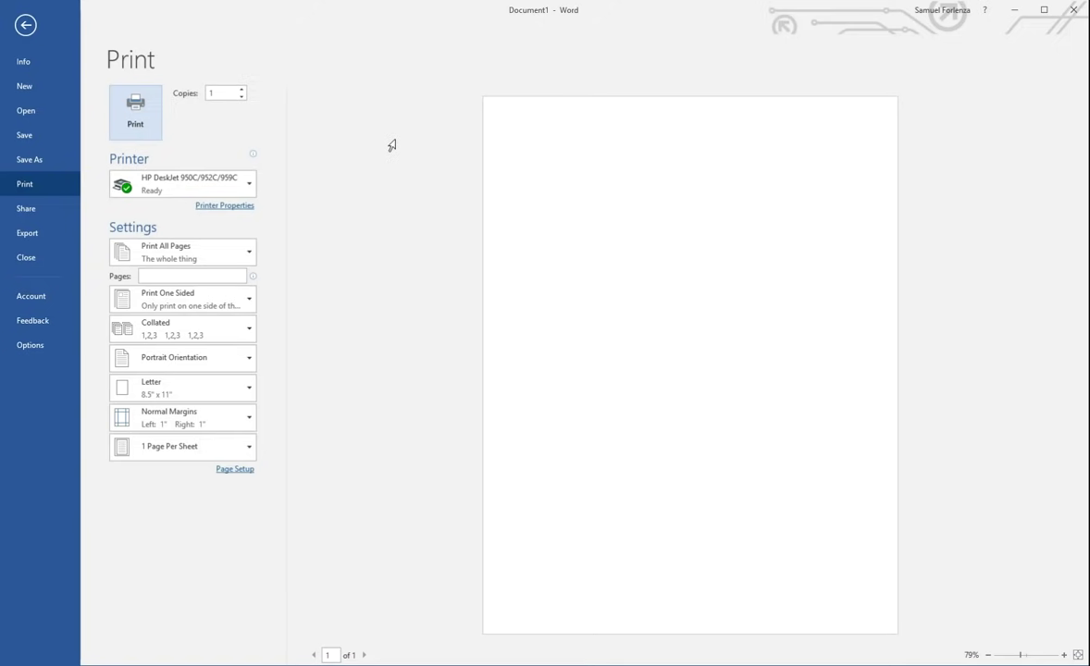
{"action": "key", "text": "Escape"}
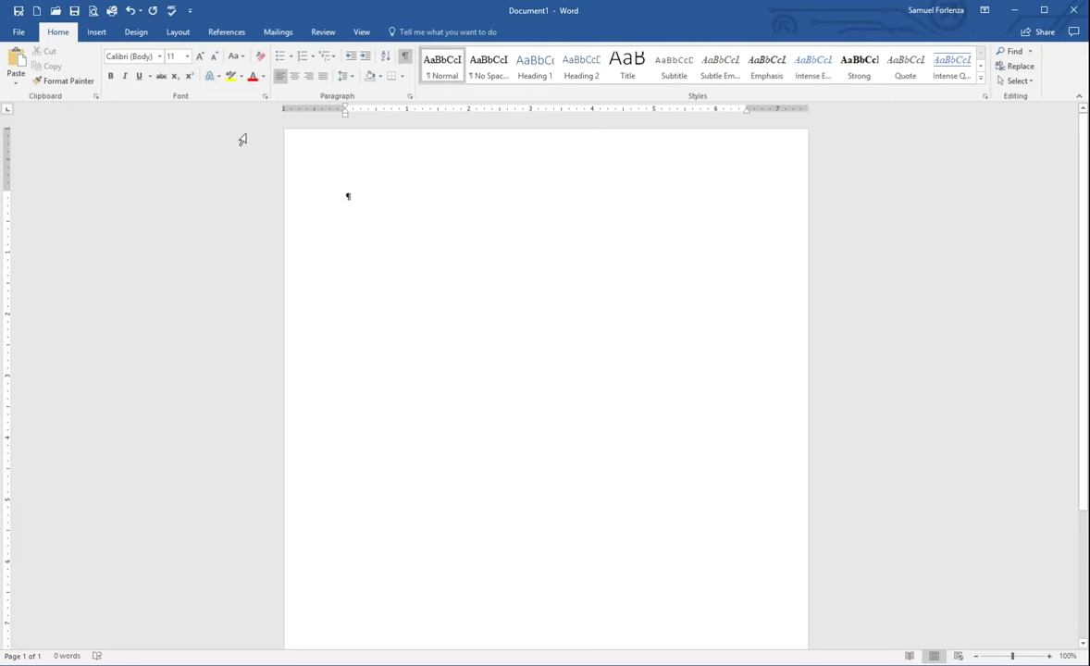
{"action": "left_click", "coordinate": [193, 33]}
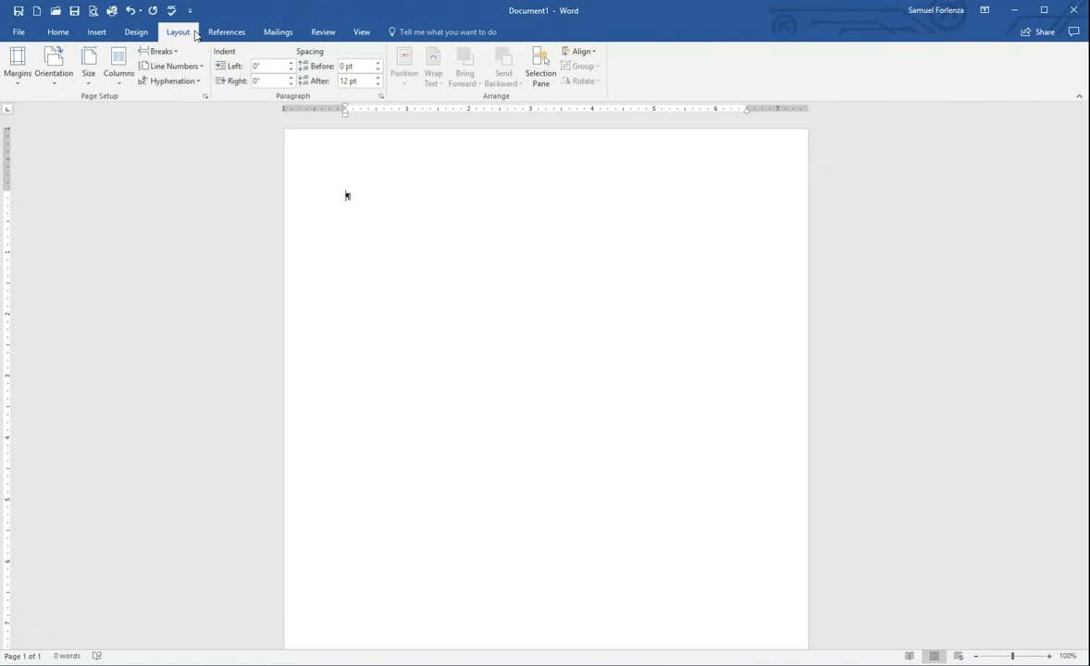
{"action": "left_click", "coordinate": [26, 86]}
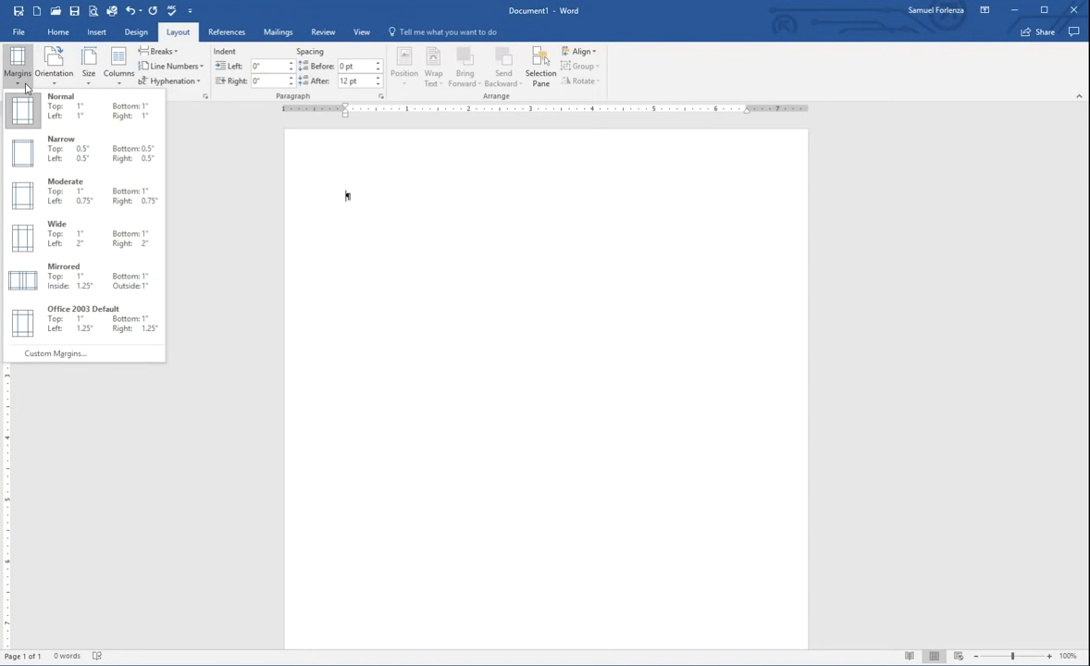
{"action": "left_click", "coordinate": [126, 115]}
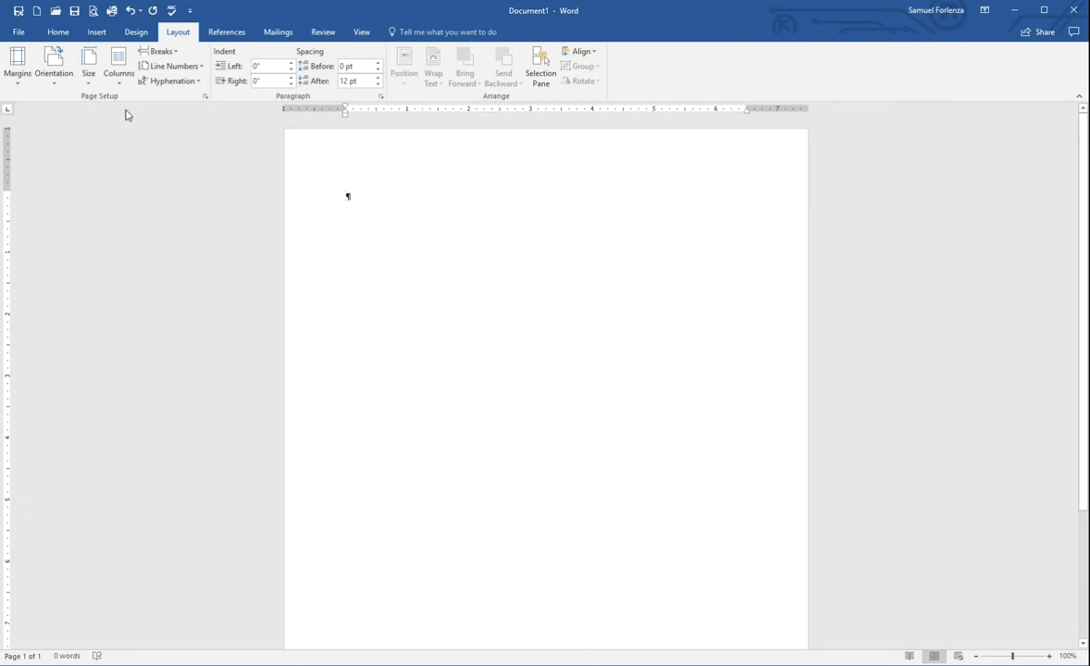
{"action": "left_click", "coordinate": [18, 70]}
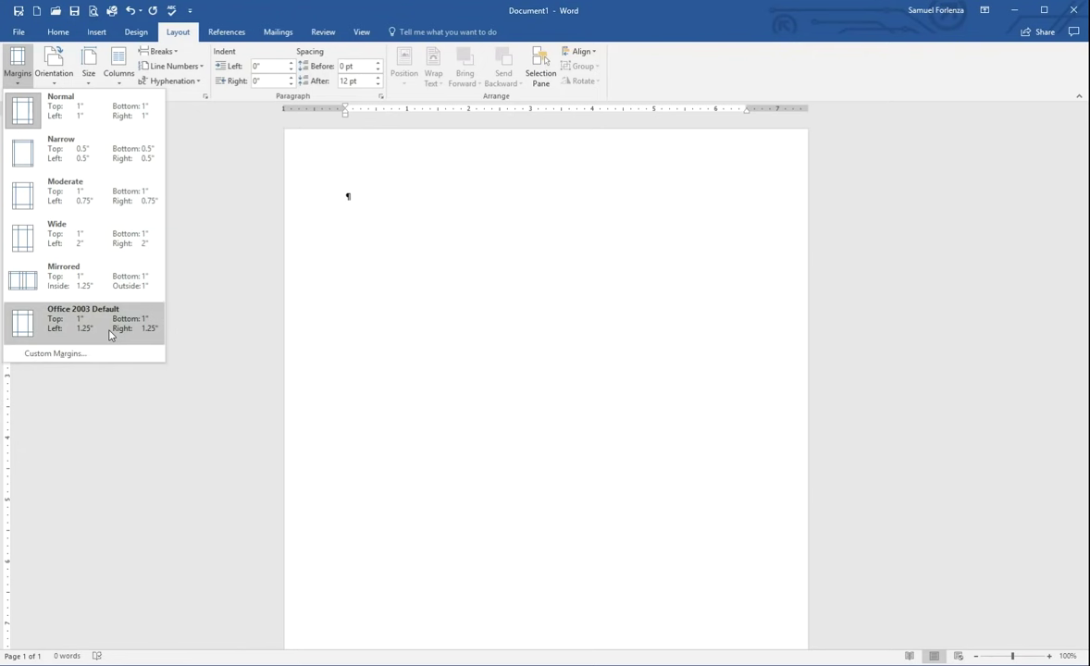
{"action": "left_click", "coordinate": [109, 334]}
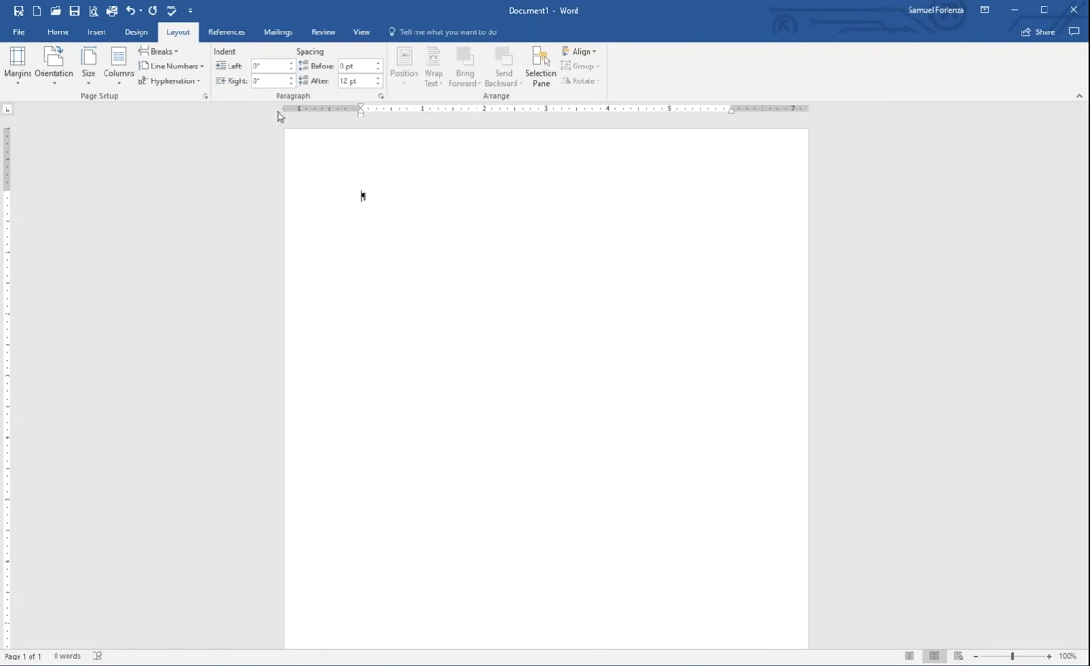
{"action": "left_click", "coordinate": [19, 81]}
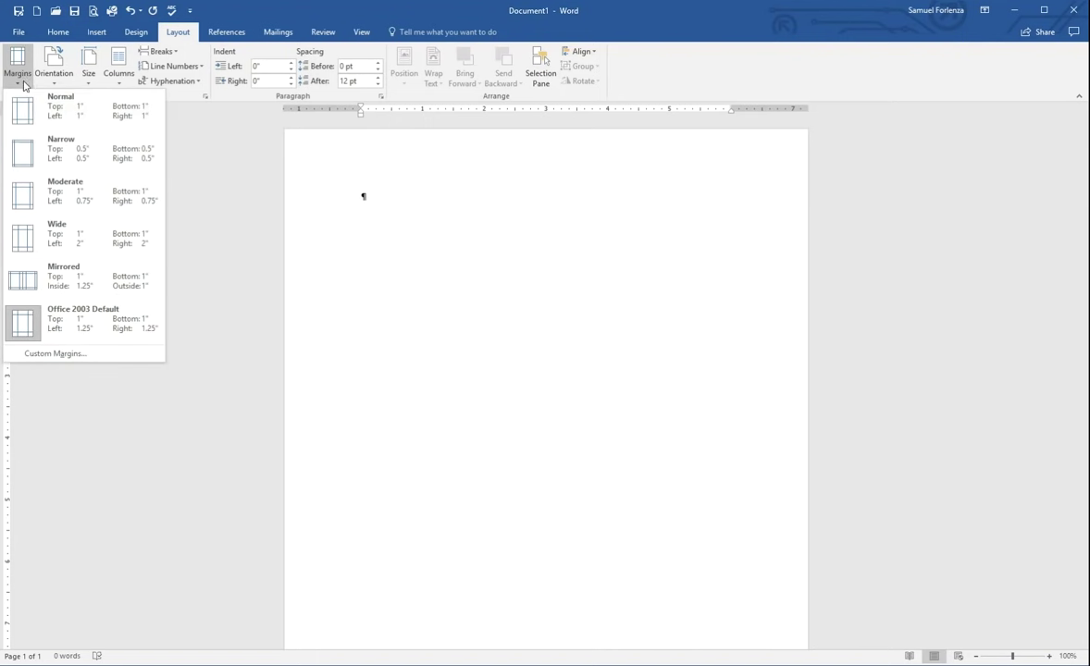
{"action": "left_click", "coordinate": [67, 112]}
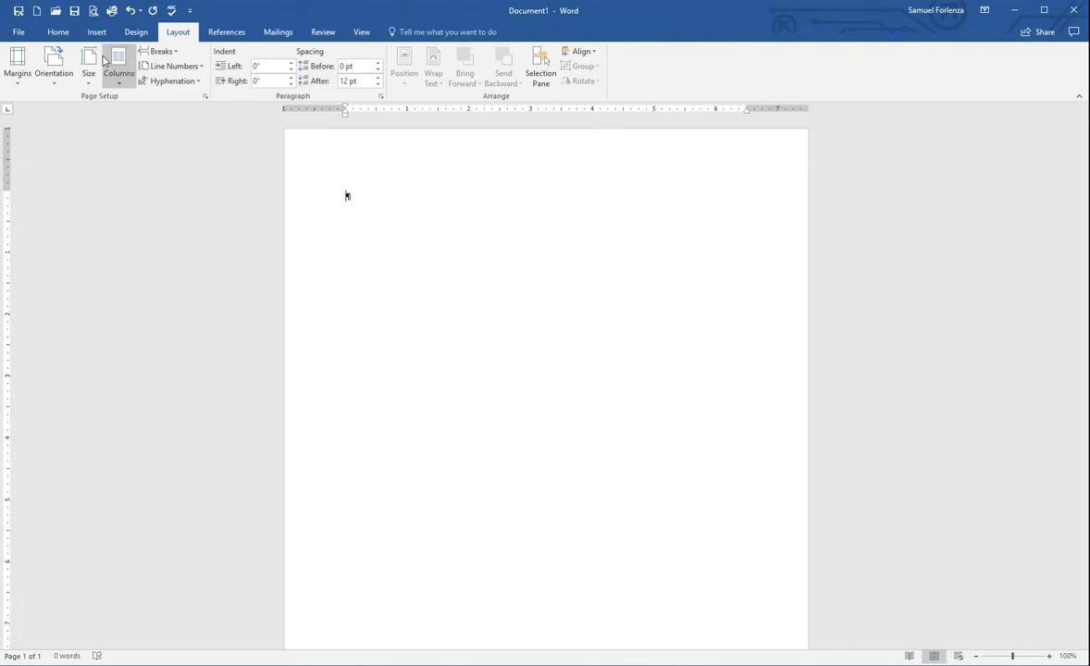
{"action": "left_click", "coordinate": [60, 29]}
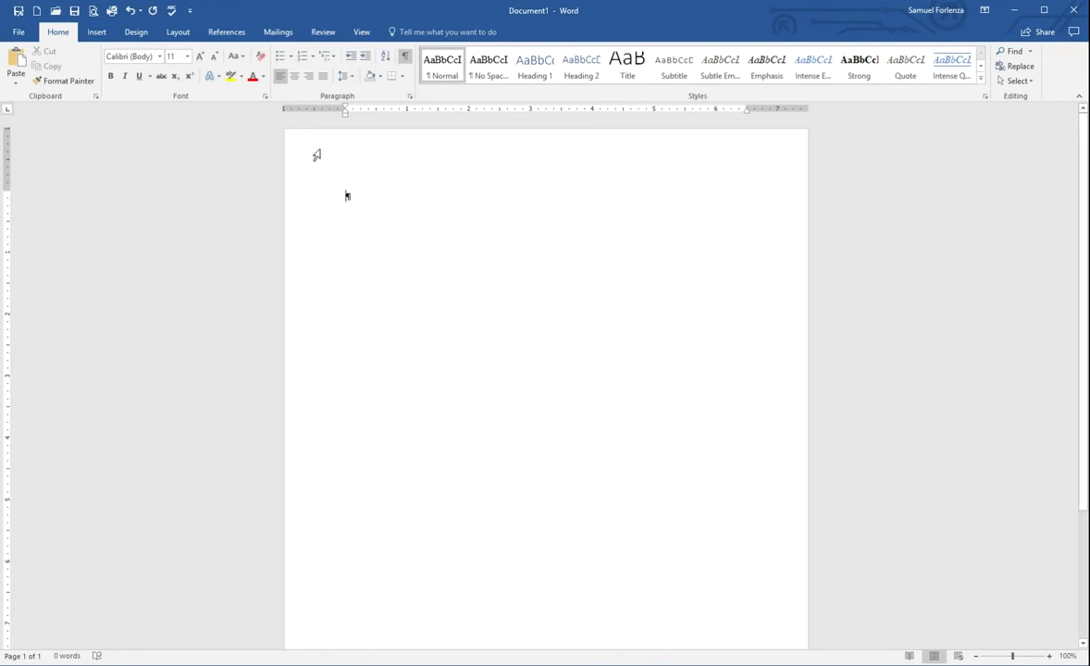
Step: Set the empty paragraph's font to Times New Roman, 12 pt
{"action": "double_click", "coordinate": [347, 197]}
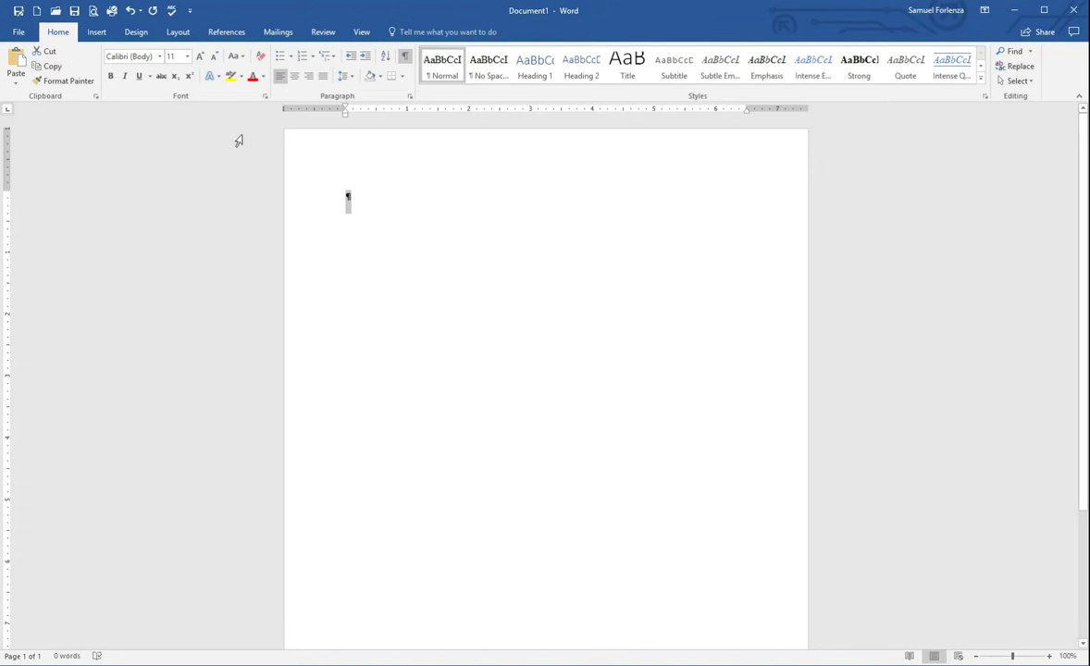
{"action": "left_click", "coordinate": [160, 56]}
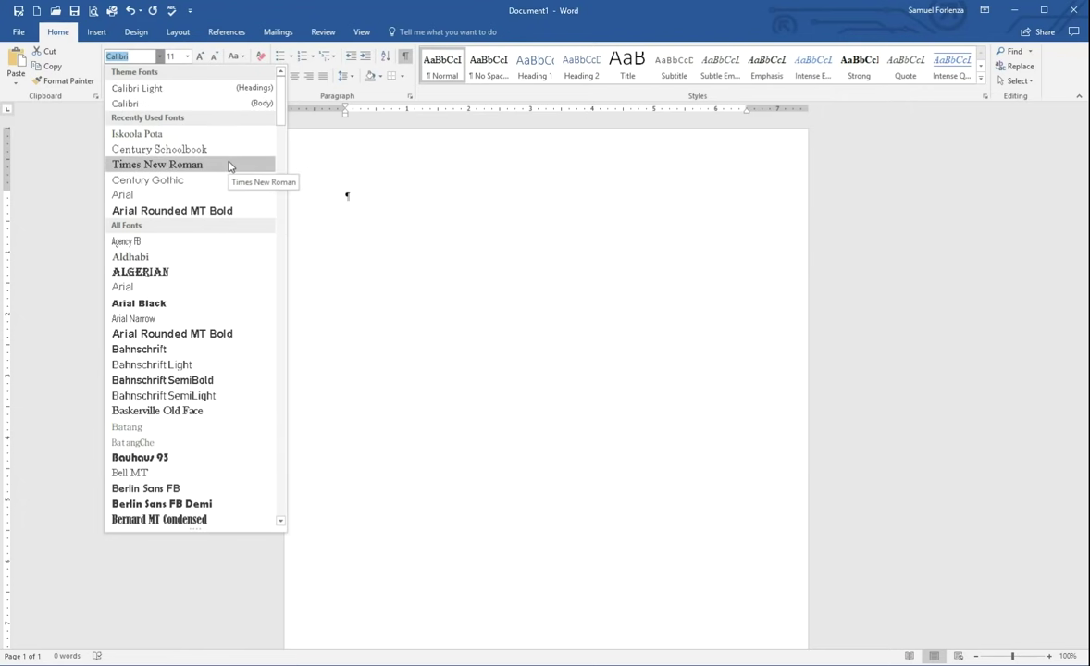
{"action": "type", "text": "Times New Ro"}
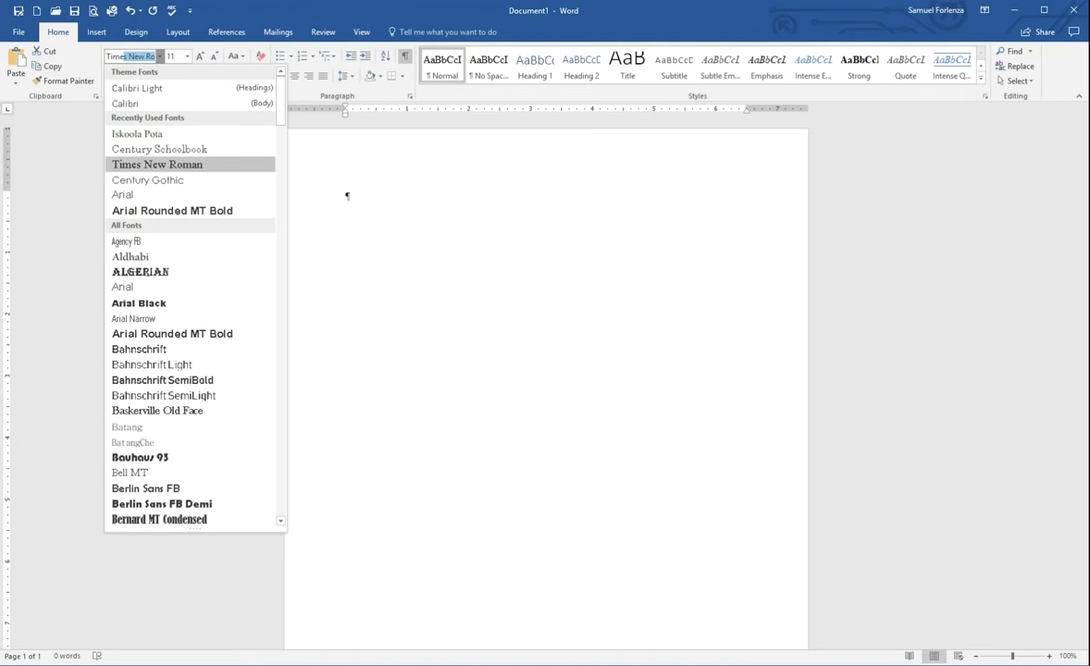
{"action": "key", "text": "Return"}
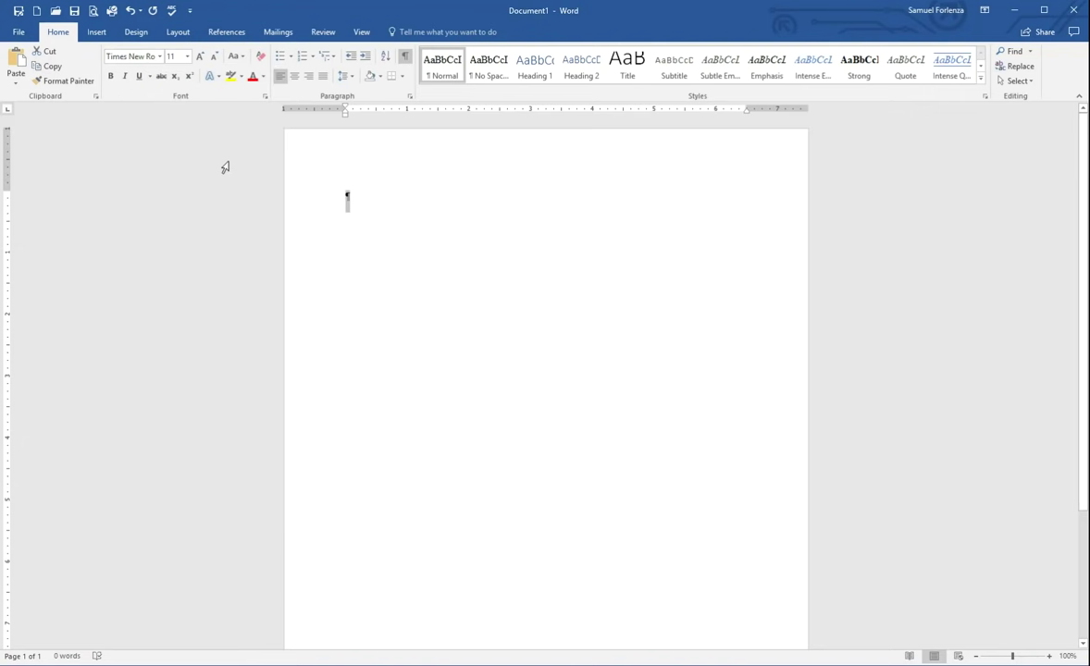
{"action": "left_click", "coordinate": [187, 56]}
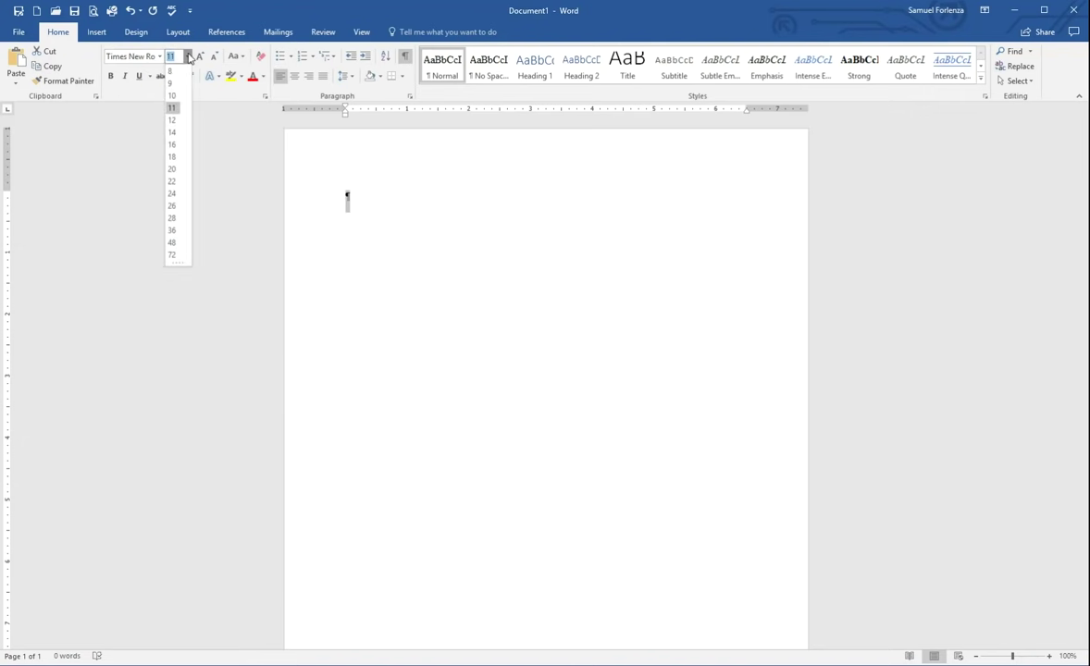
{"action": "left_click", "coordinate": [172, 121]}
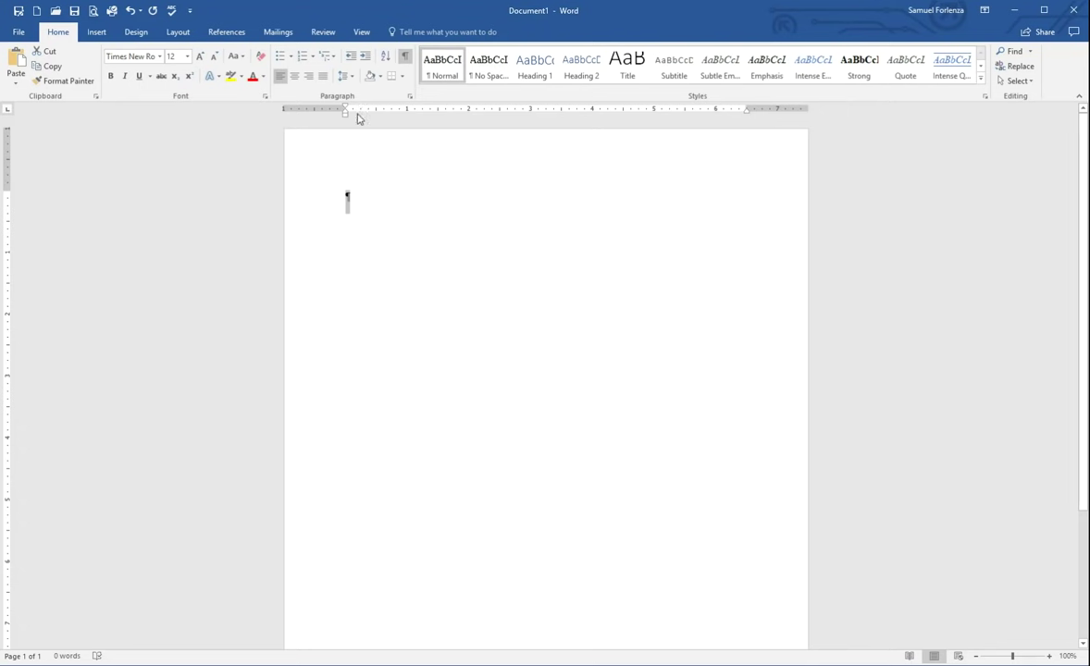
Step: Apply 2.0 line spacing to the paragraph and return to the page
{"action": "left_click", "coordinate": [351, 79]}
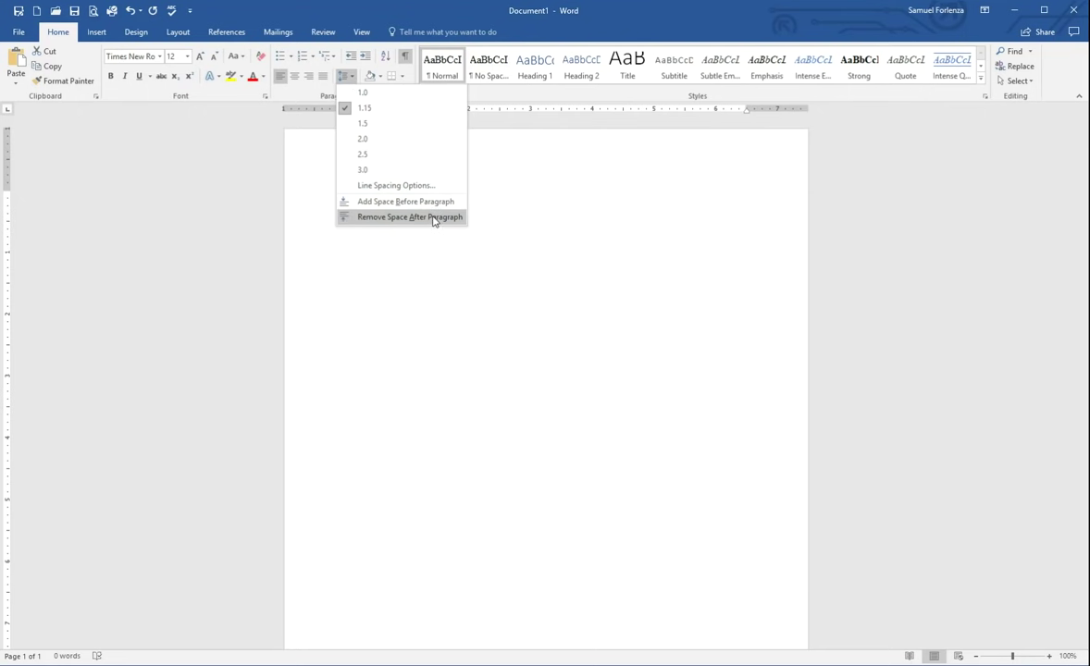
{"action": "left_click", "coordinate": [351, 80]}
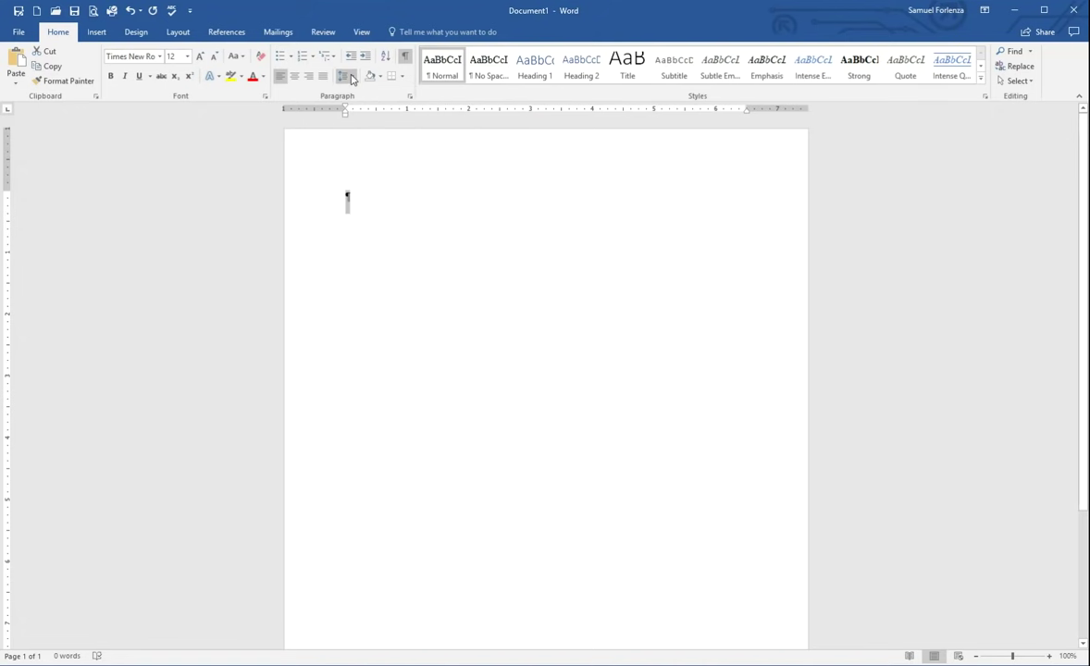
{"action": "left_click", "coordinate": [353, 80]}
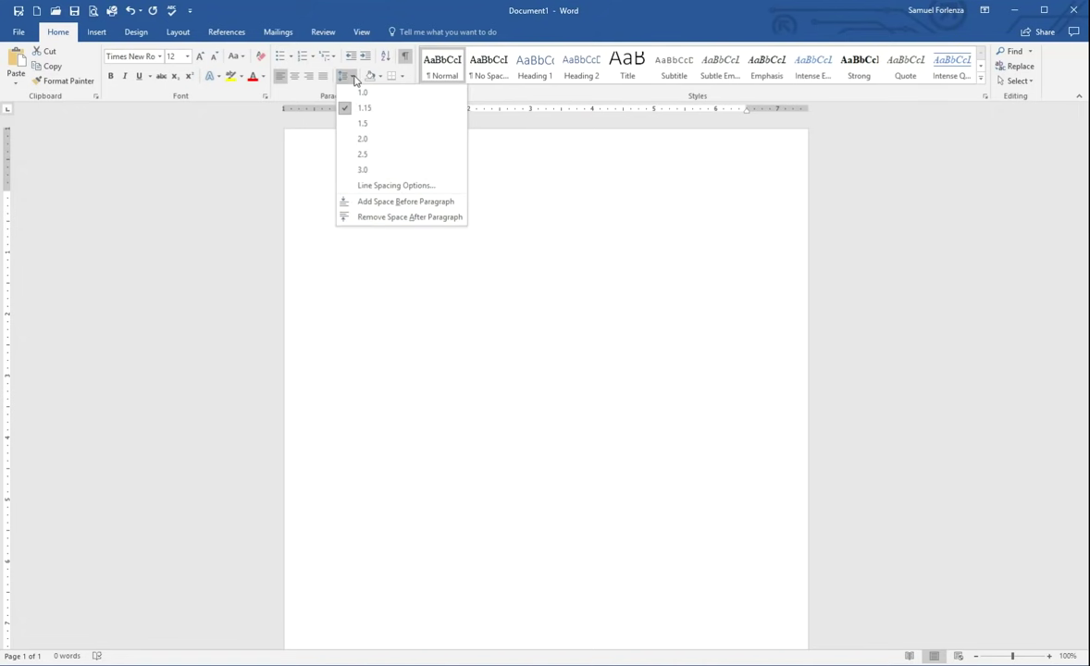
{"action": "left_click", "coordinate": [402, 216]}
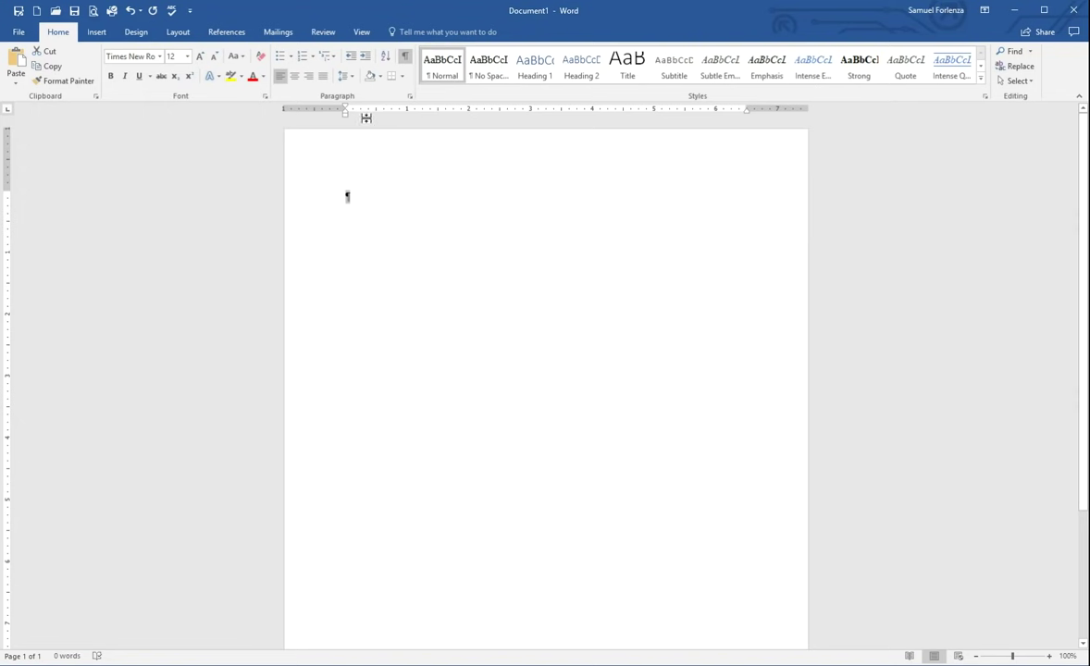
{"action": "left_click", "coordinate": [350, 79]}
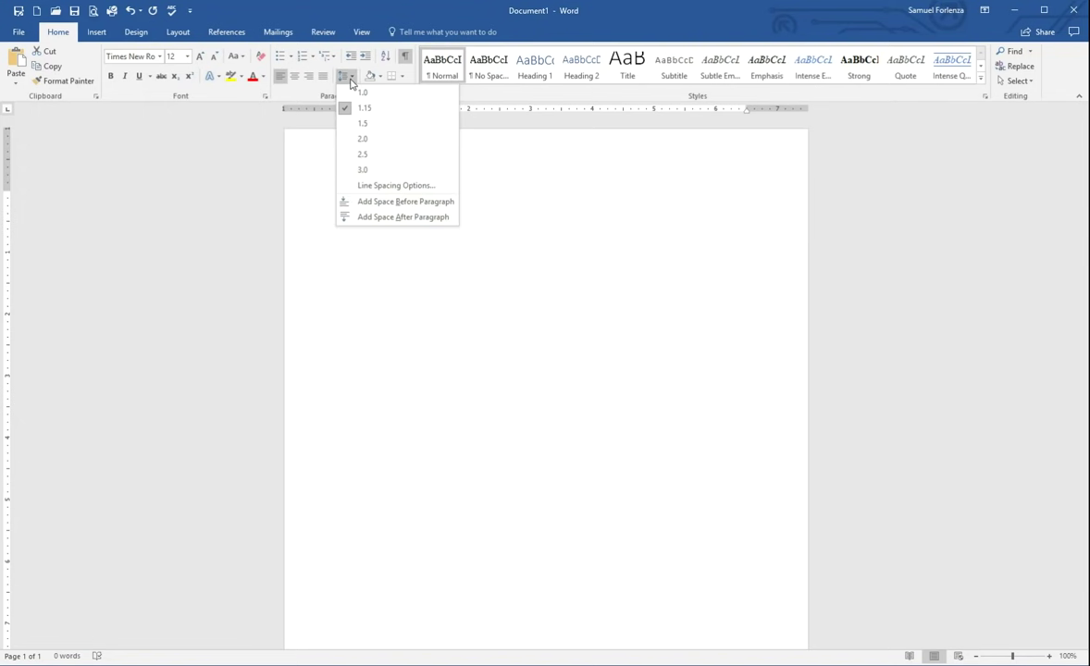
{"action": "left_click", "coordinate": [381, 140]}
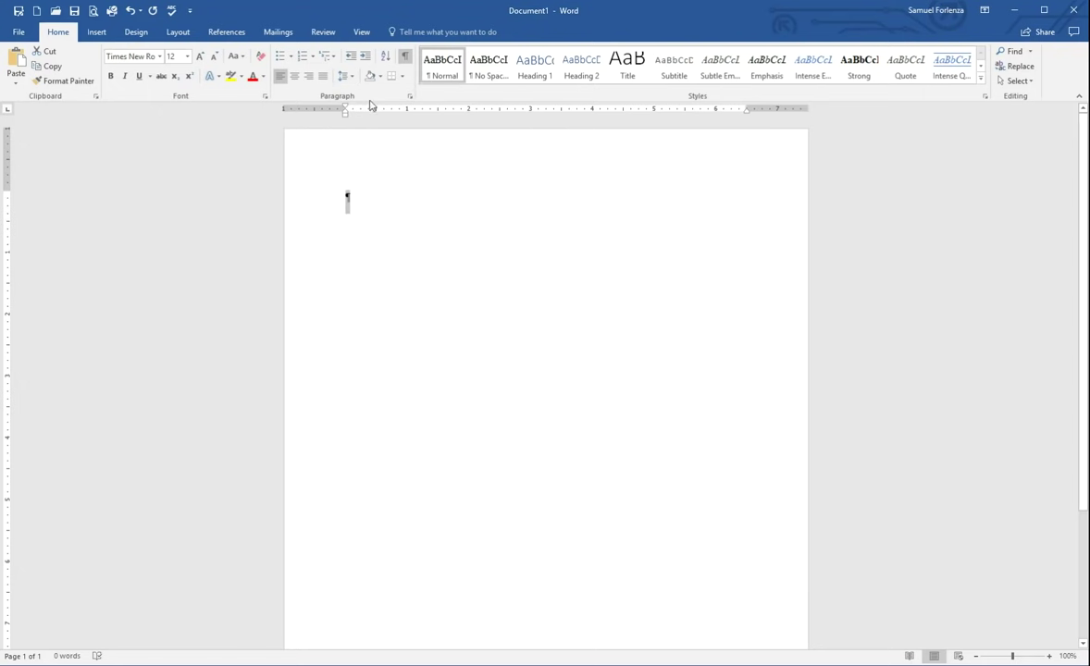
{"action": "left_click", "coordinate": [349, 78]}
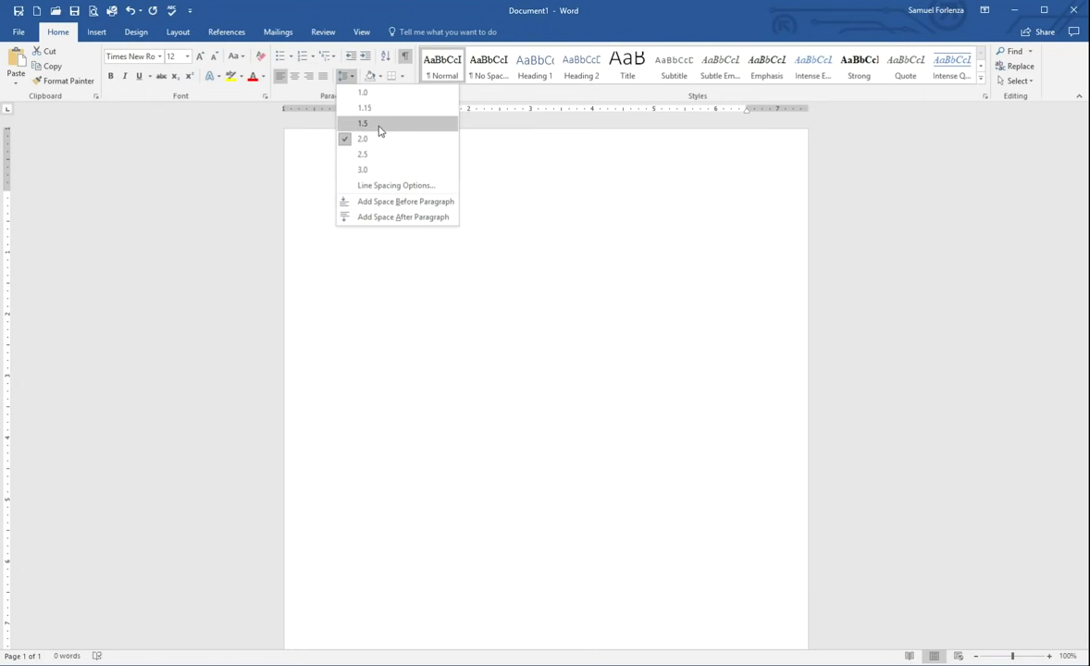
{"action": "left_click", "coordinate": [511, 211]}
{"action": "left_click", "coordinate": [414, 189]}
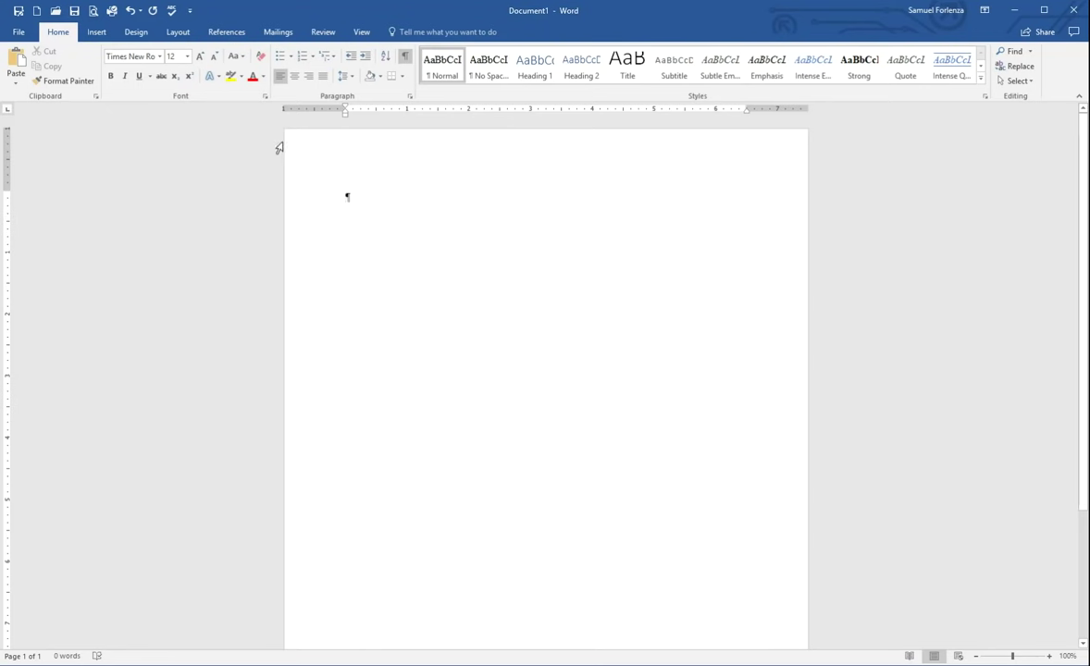
Step: Save Times New Roman 12 pt as the default font for all Normal.dotm documents
{"action": "left_click", "coordinate": [265, 98]}
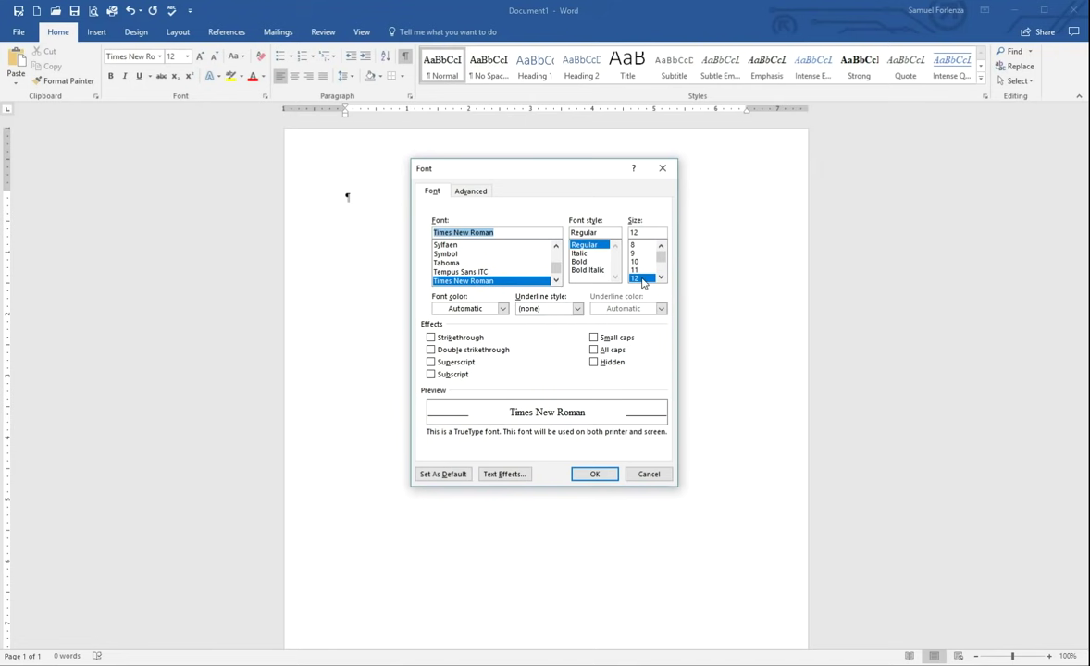
{"action": "left_click", "coordinate": [444, 474]}
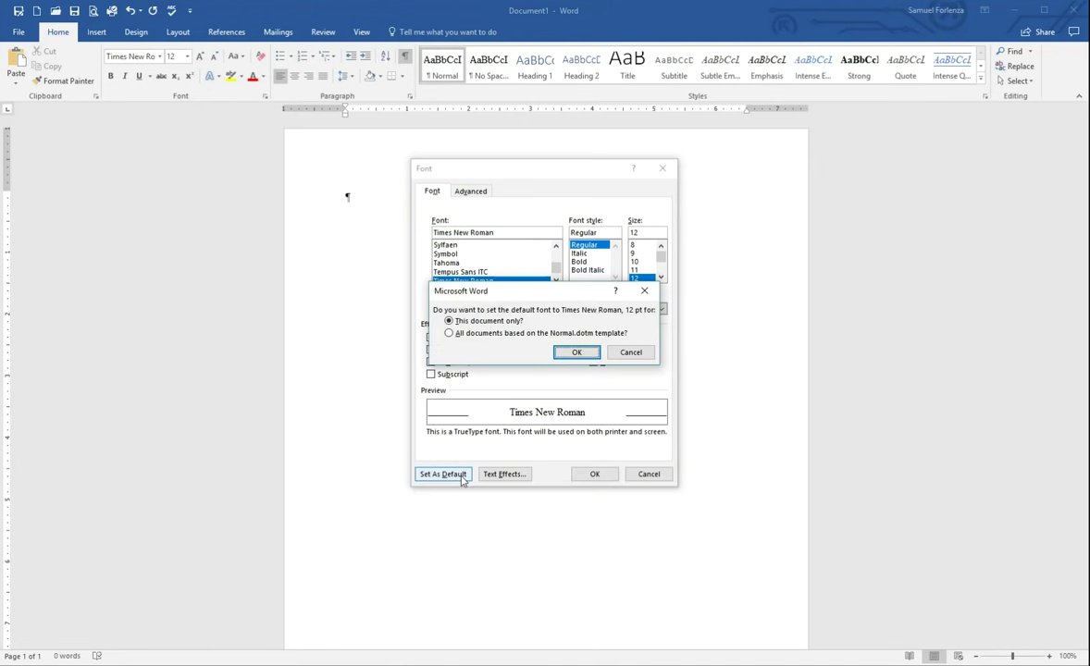
{"action": "left_click", "coordinate": [553, 335]}
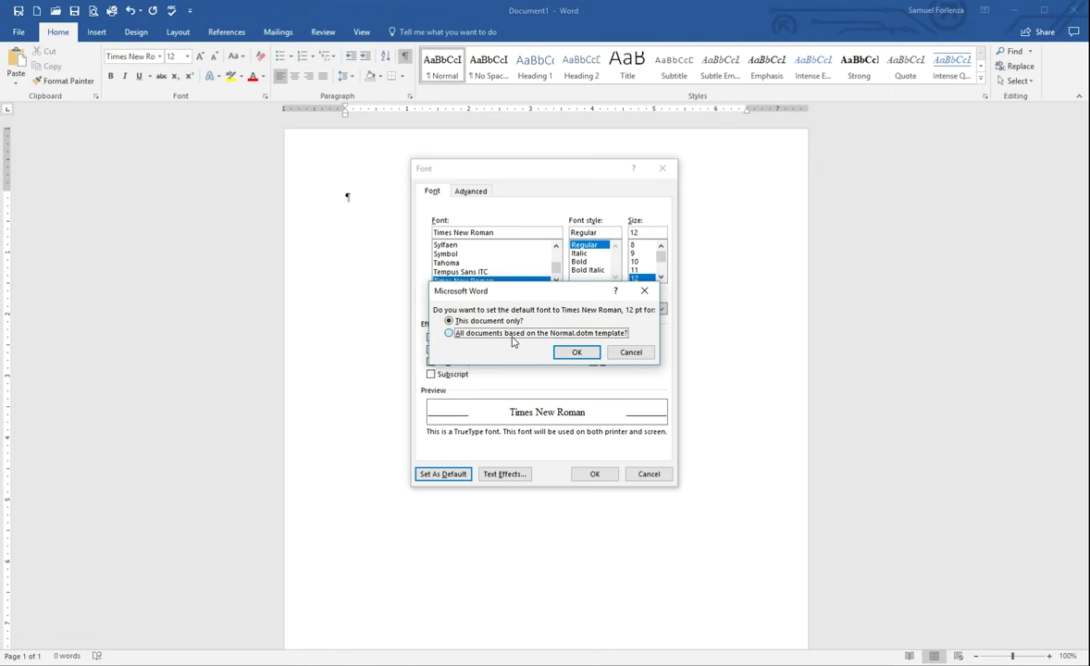
{"action": "left_click", "coordinate": [576, 353]}
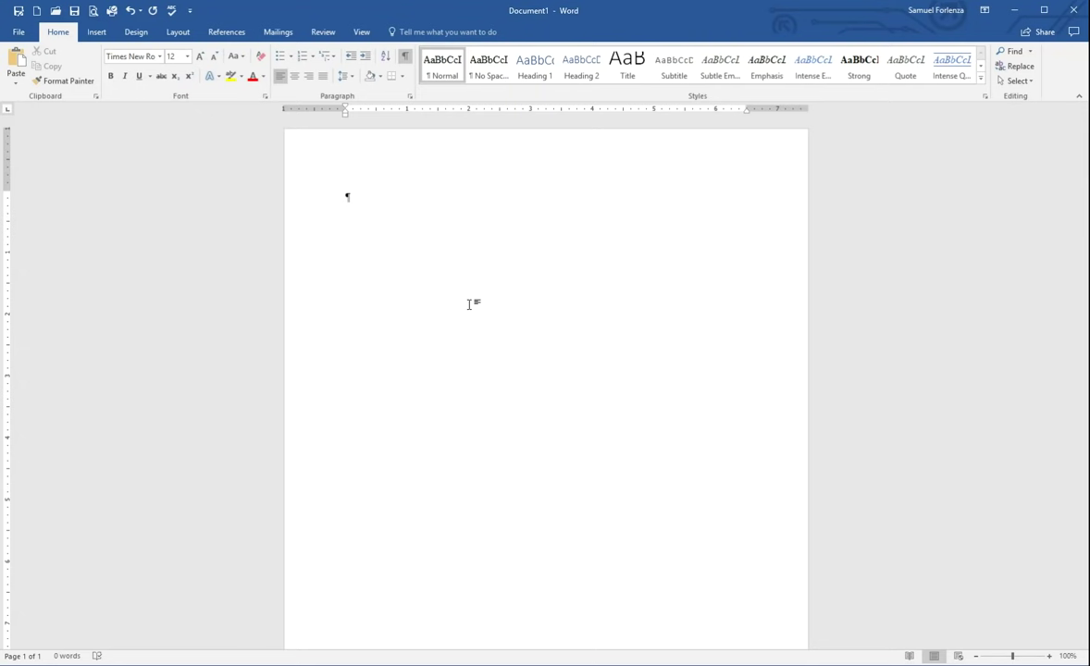
Step: Tick 'Don't add space between paragraphs of the same style' and save as the Normal.dotm default
{"action": "left_click", "coordinate": [412, 97]}
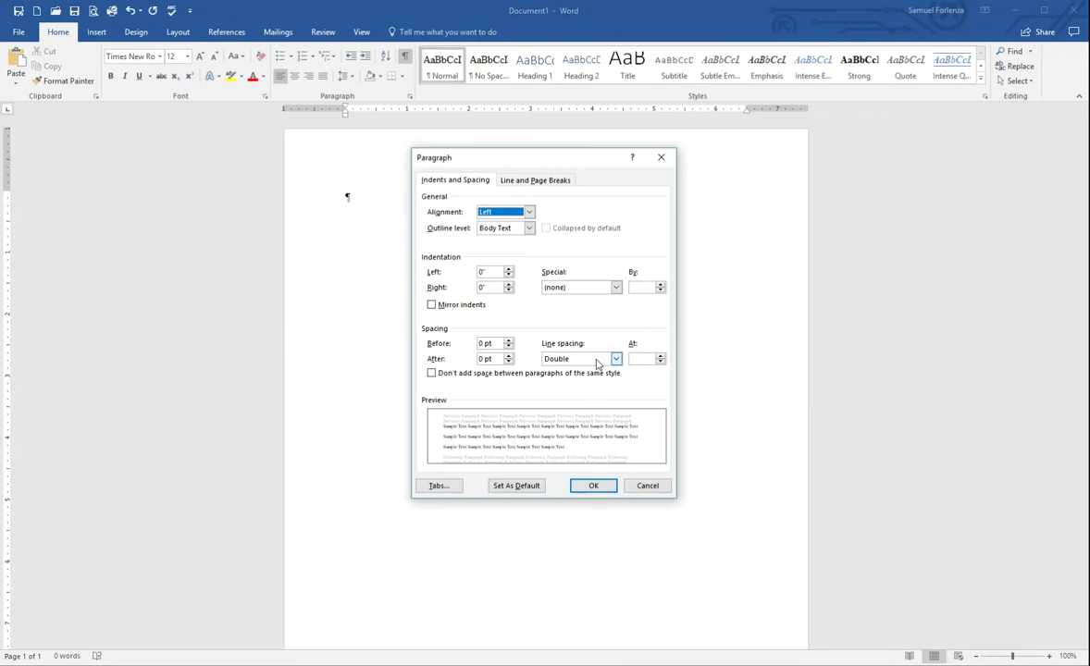
{"action": "left_click", "coordinate": [480, 374]}
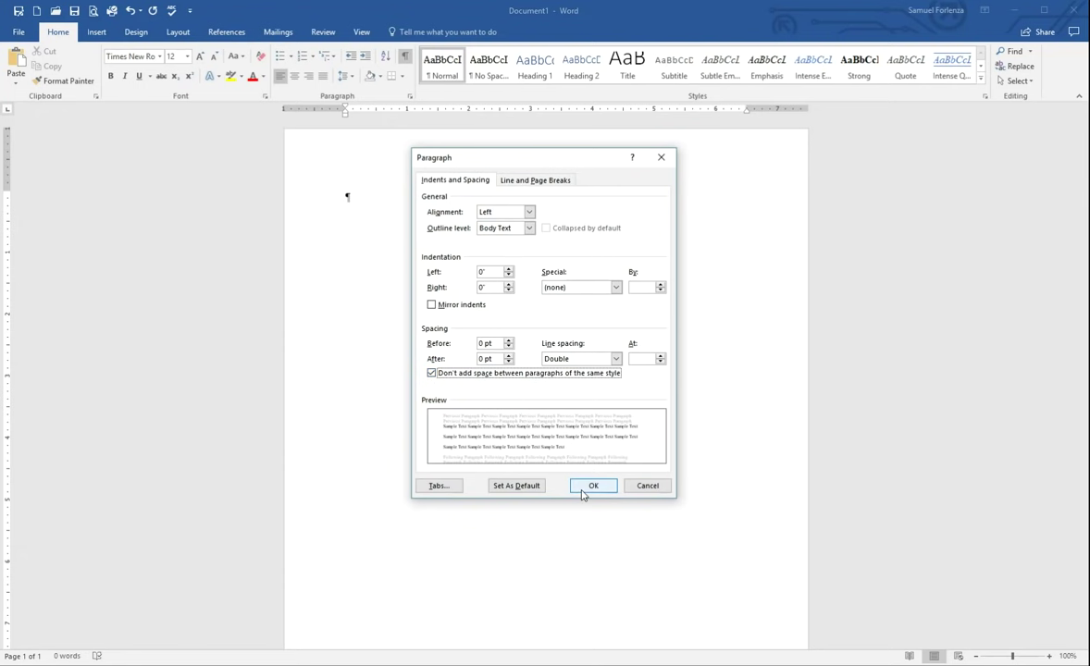
{"action": "left_click", "coordinate": [513, 485]}
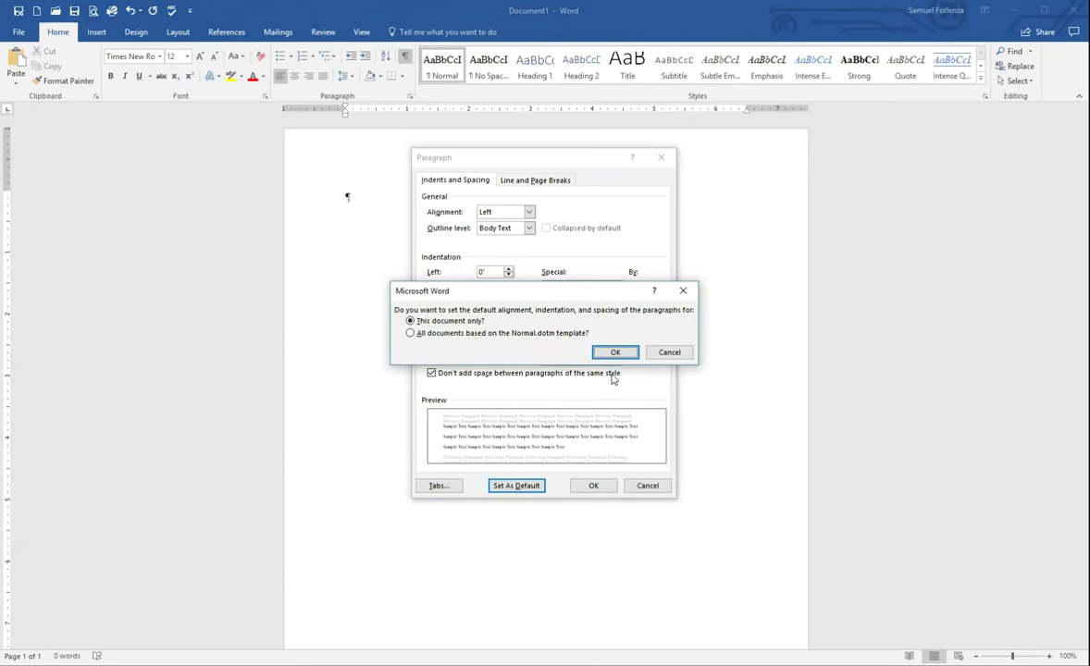
{"action": "left_click", "coordinate": [572, 335]}
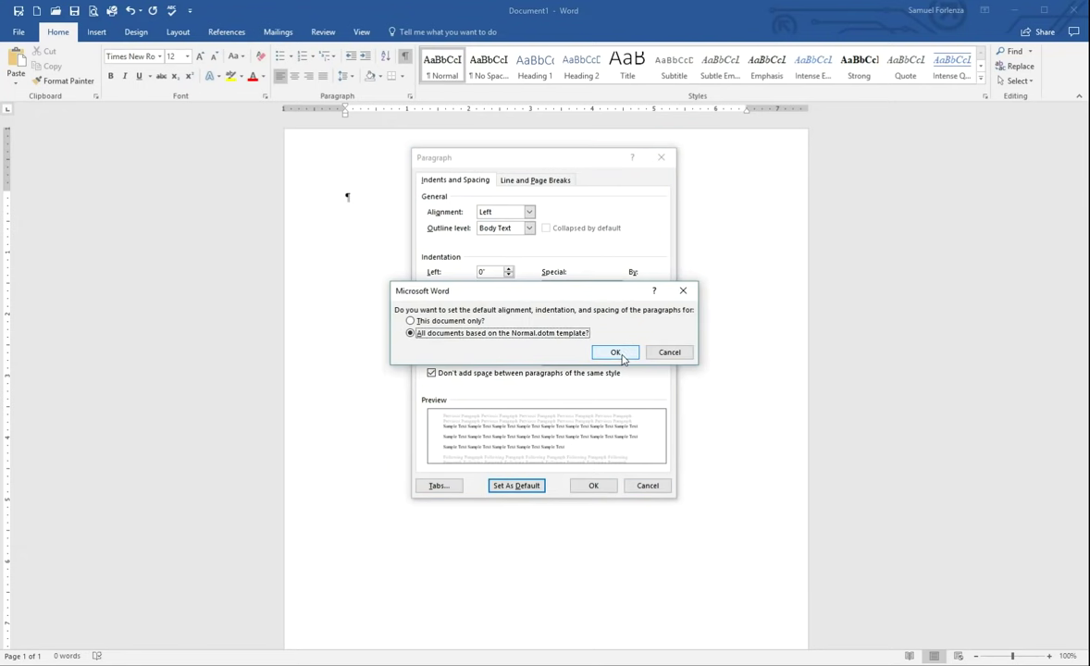
{"action": "left_click", "coordinate": [620, 356]}
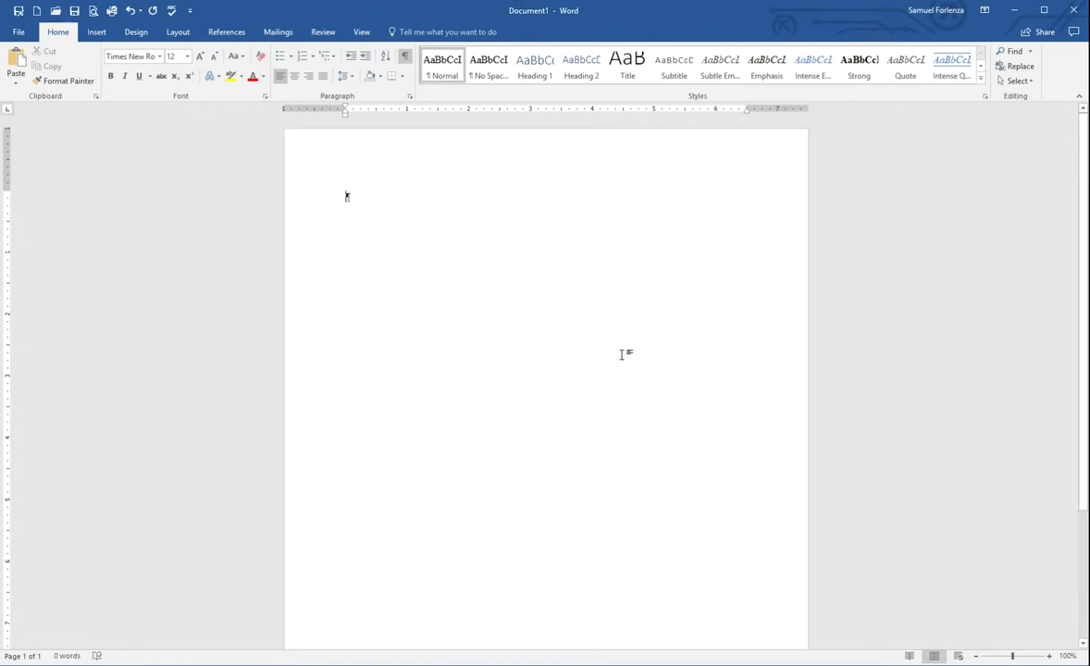
{"action": "left_click", "coordinate": [178, 34]}
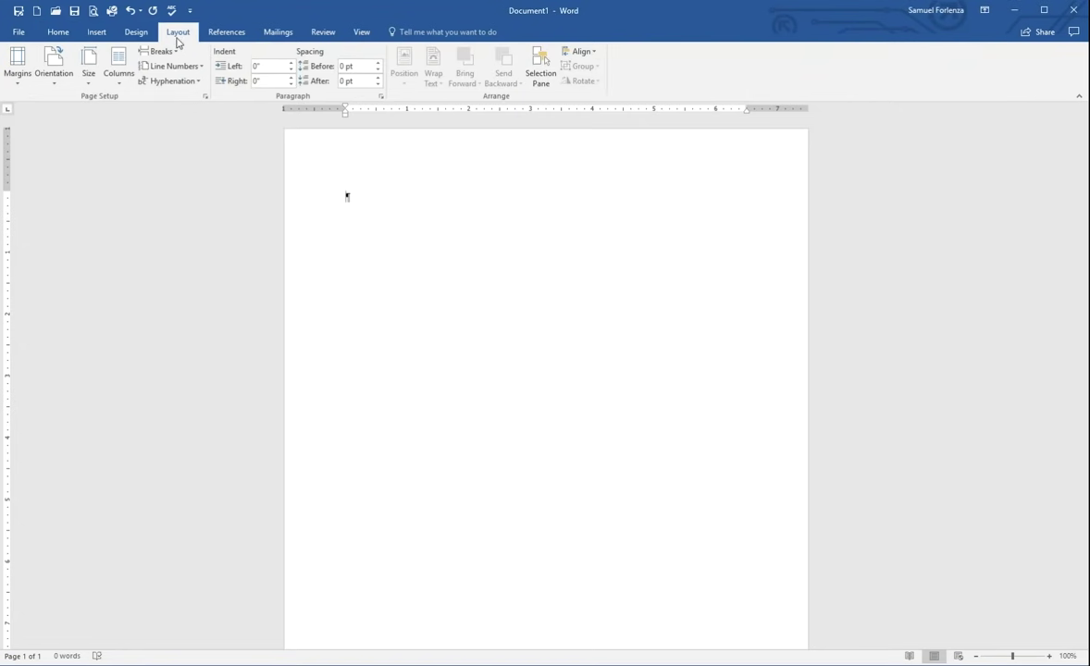
{"action": "left_click", "coordinate": [204, 97]}
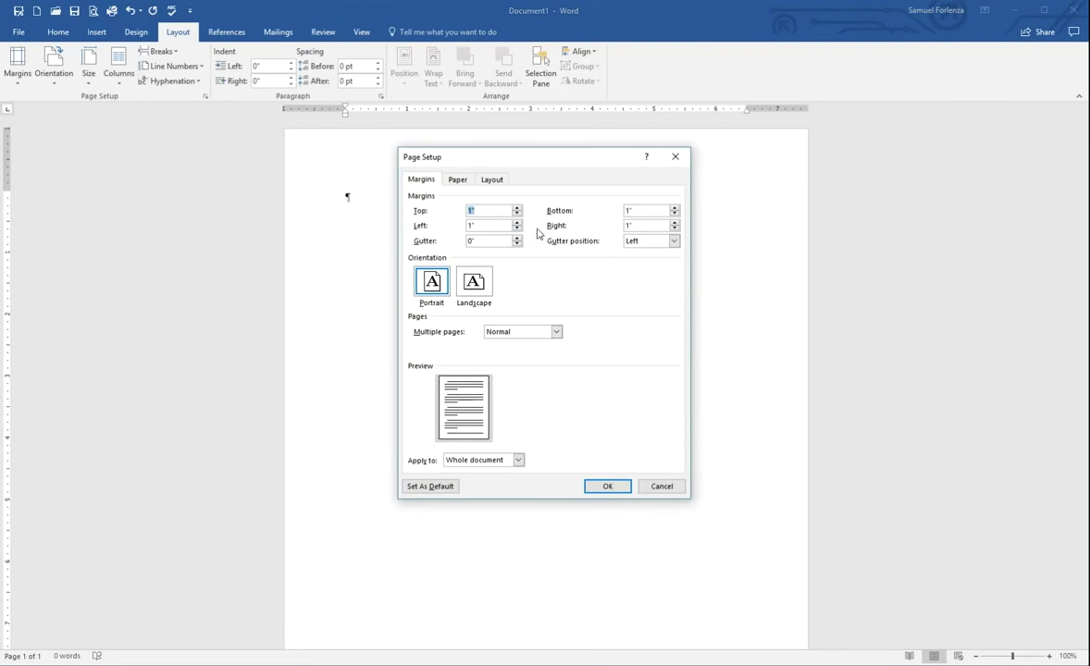
{"action": "left_click", "coordinate": [662, 486]}
{"action": "left_click", "coordinate": [57, 32]}
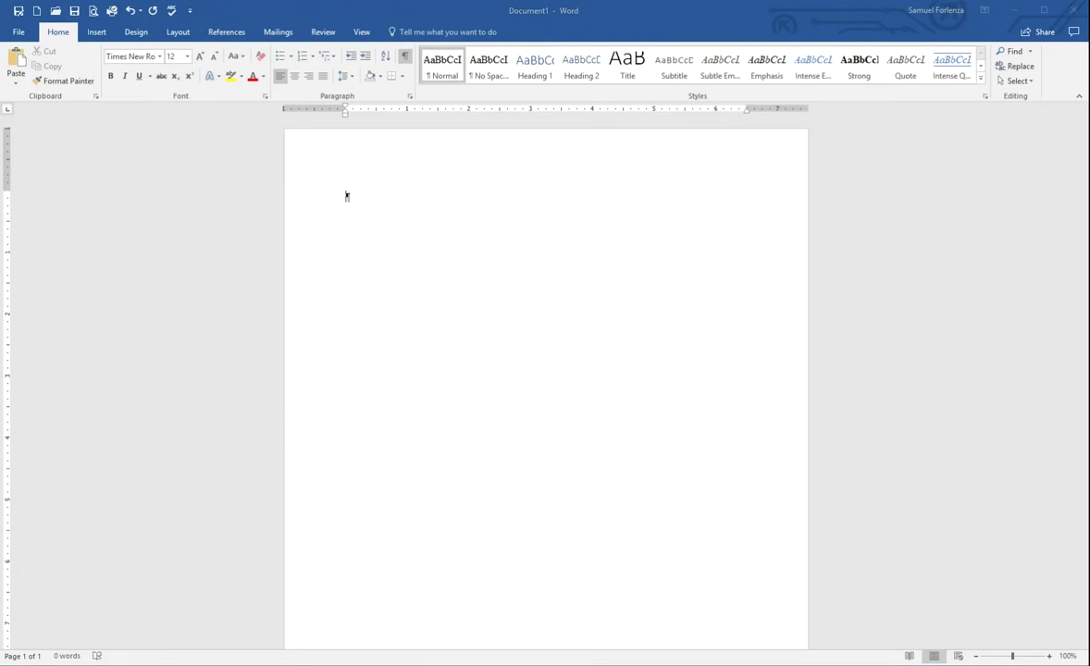
Step: Add blank lines at the top and type the centred title 'Title of Awesome Paper Goes Here'
{"action": "left_click", "coordinate": [467, 263]}
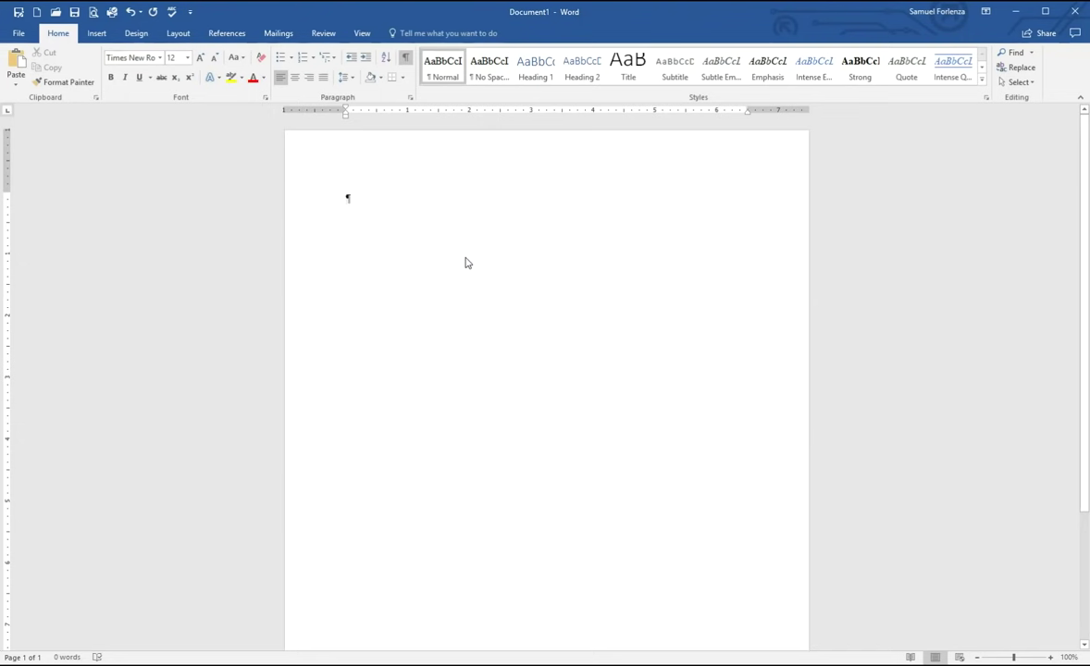
{"action": "key", "text": "Return"}
{"action": "key", "text": "Return"}
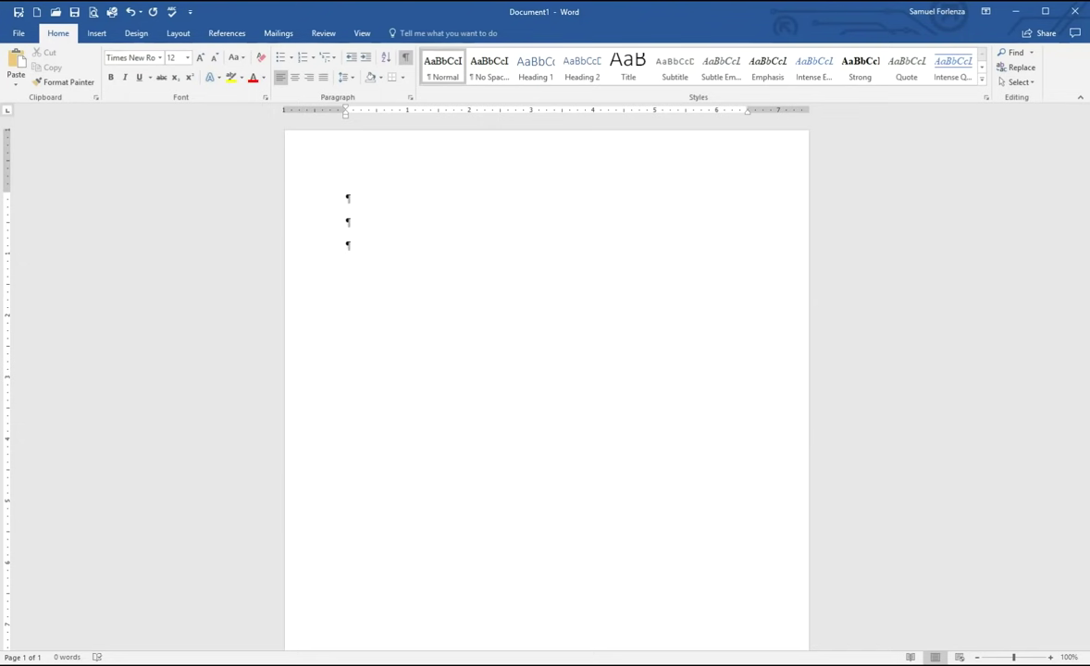
{"action": "key", "text": "Return"}
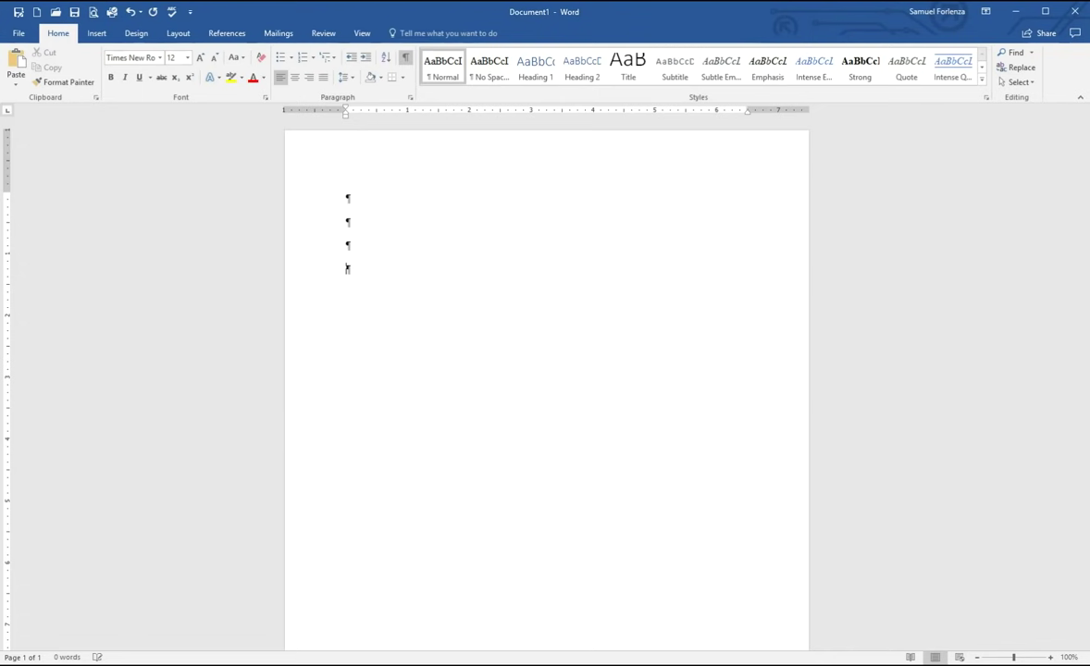
{"action": "left_click", "coordinate": [295, 80]}
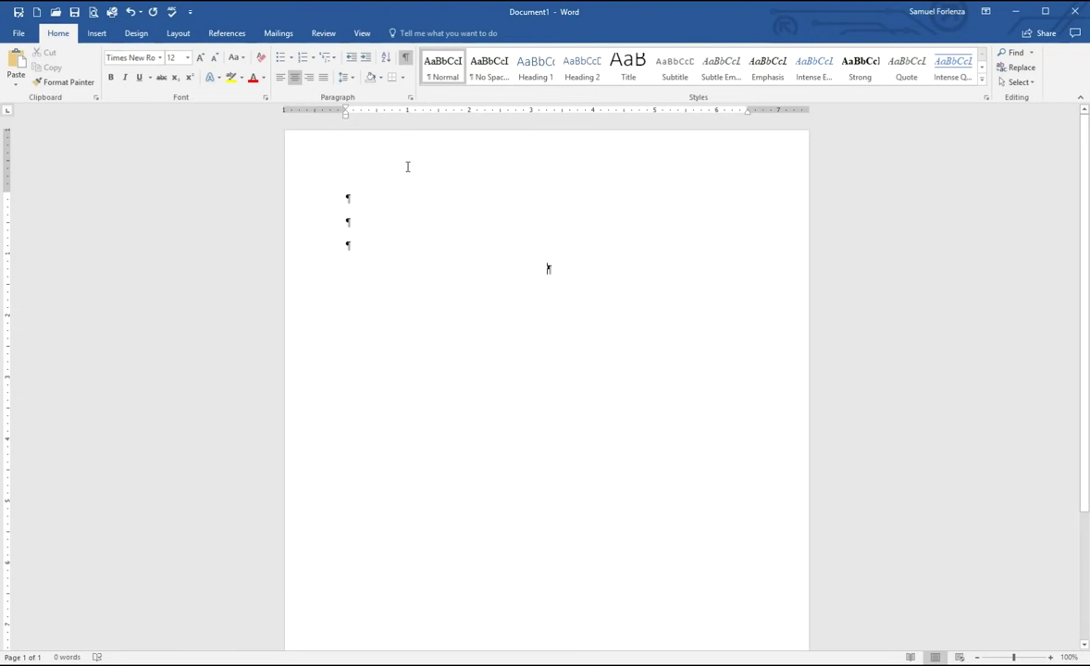
{"action": "type", "text": "Tit"}
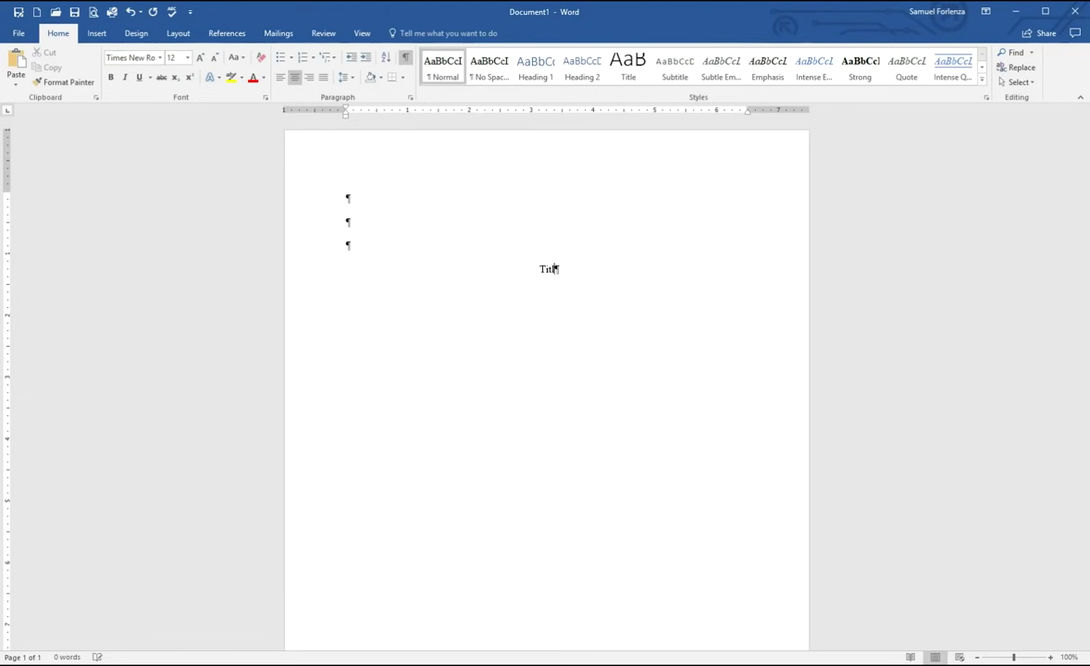
{"action": "type", "text": "le of Awesome Paper Goes Here"}
Step: Add the author's name and 'Shippensburg University' on separate lines, then a blank line
{"action": "key", "text": "Return"}
{"action": "type", "text": "Samuel Forlenza"}
{"action": "key", "text": "Return"}
{"action": "type", "text": "Shippensburg "}
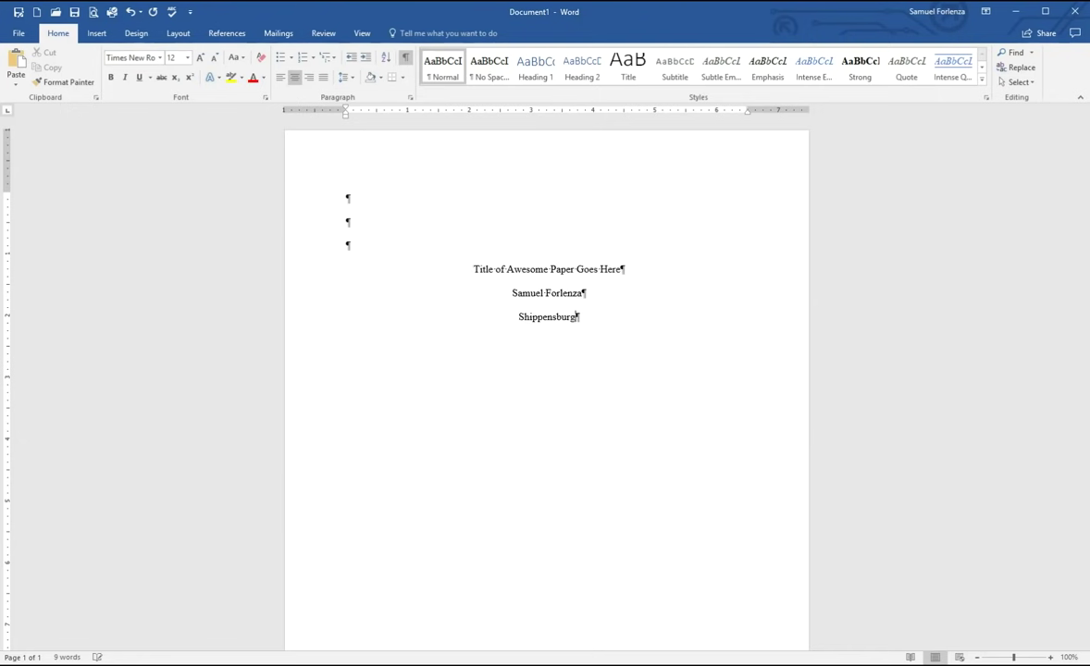
{"action": "type", "text": "University"}
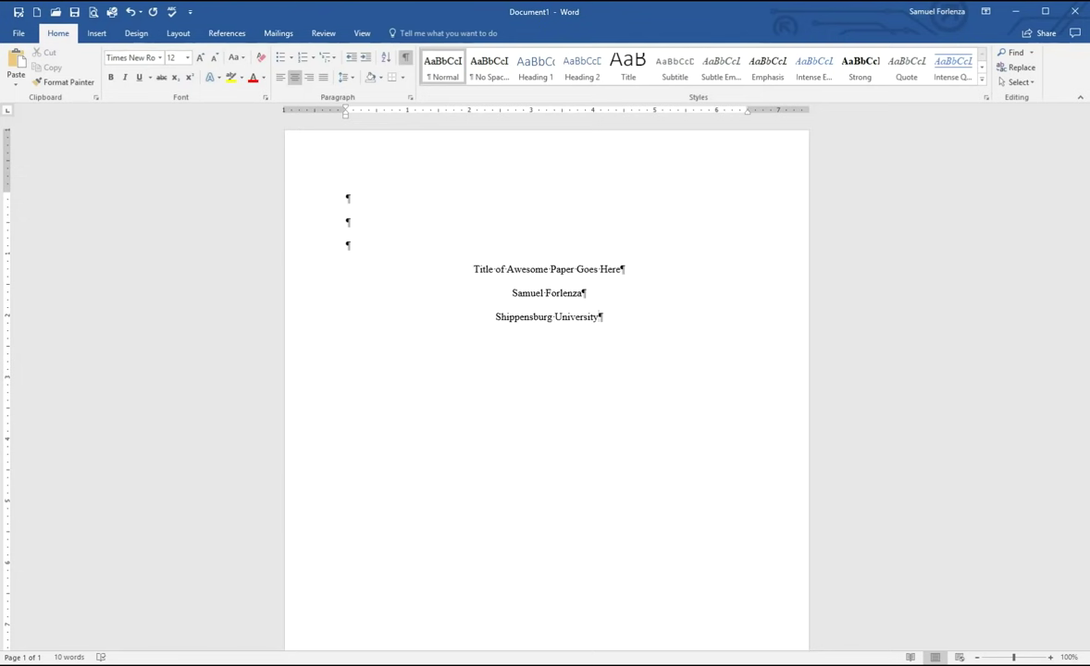
{"action": "key", "text": "Return"}
{"action": "key", "text": "Return"}
{"action": "key", "text": "Return"}
Step: Left-align the empty paragraph below the title block
{"action": "left_click", "coordinate": [280, 80]}
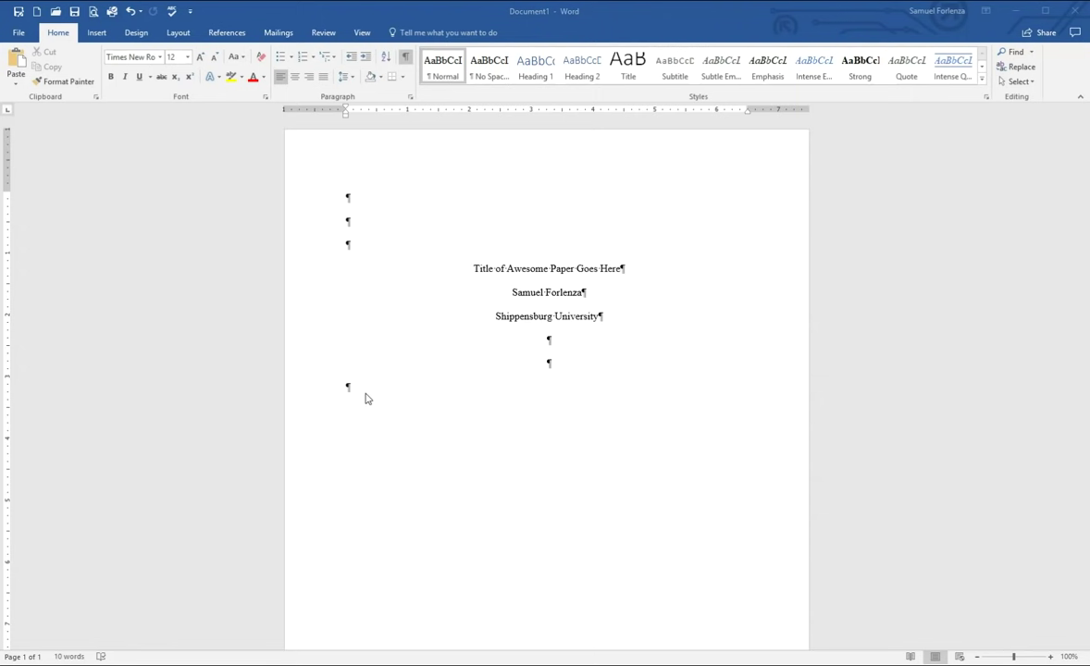
Step: Insert a Plain Number 3 page number at the top right of the header
{"action": "left_click", "coordinate": [97, 33]}
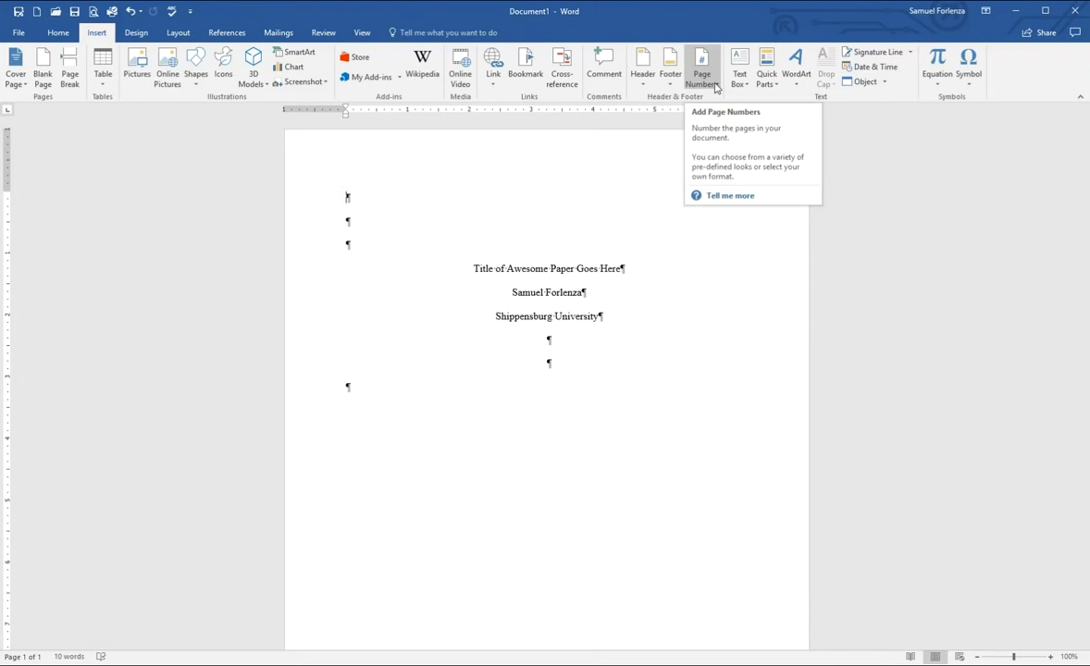
{"action": "left_click", "coordinate": [715, 87]}
{"action": "mouse_move", "coordinate": [752, 97]}
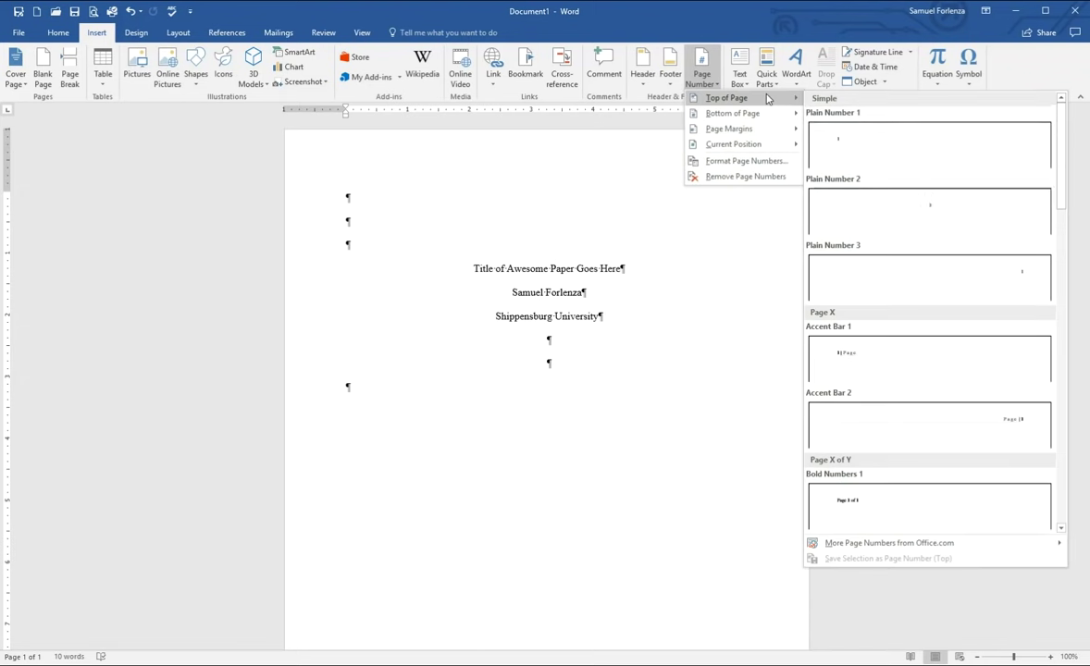
{"action": "left_click", "coordinate": [967, 274]}
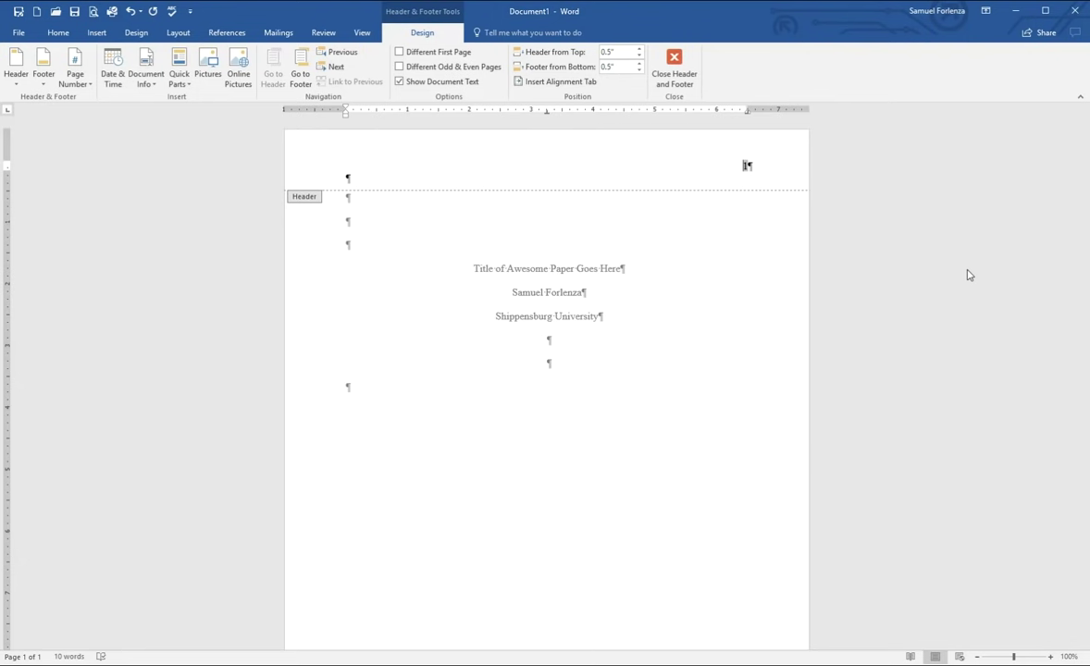
Step: Type 'Running head: SHORT VERSION OF TITLE' in the header, tabbing the page number to the right
{"action": "type", "text": "Runninghead: SHORT"}
{"action": "key", "text": "BackSpace"}
{"action": "key", "text": "BackSpace"}
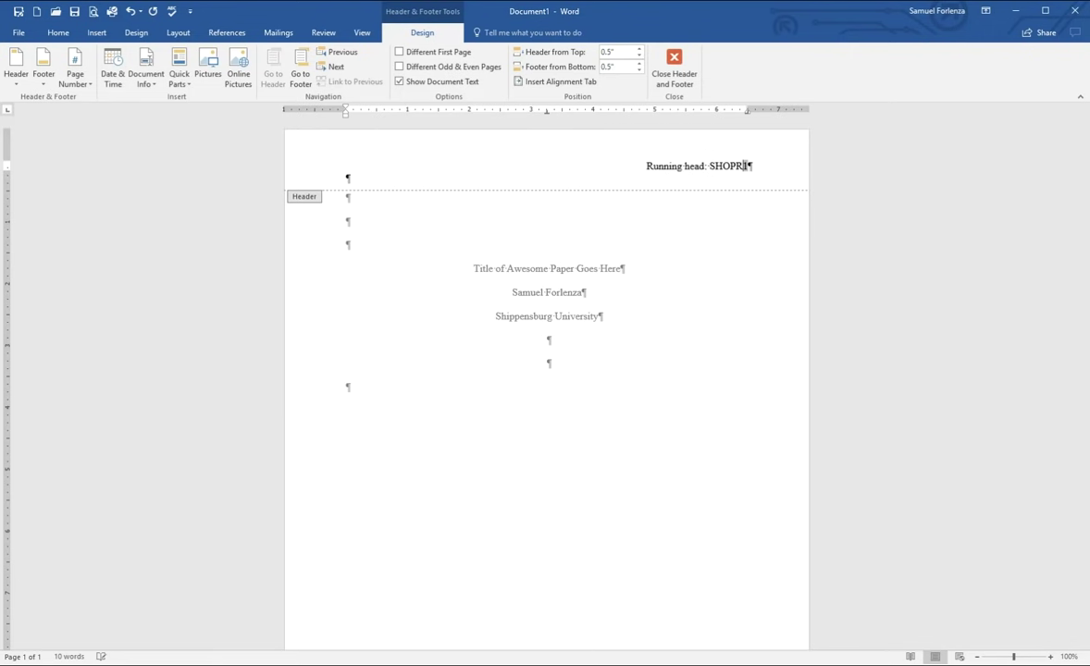
{"action": "type", "text": "RT VERSION OF TITLE"}
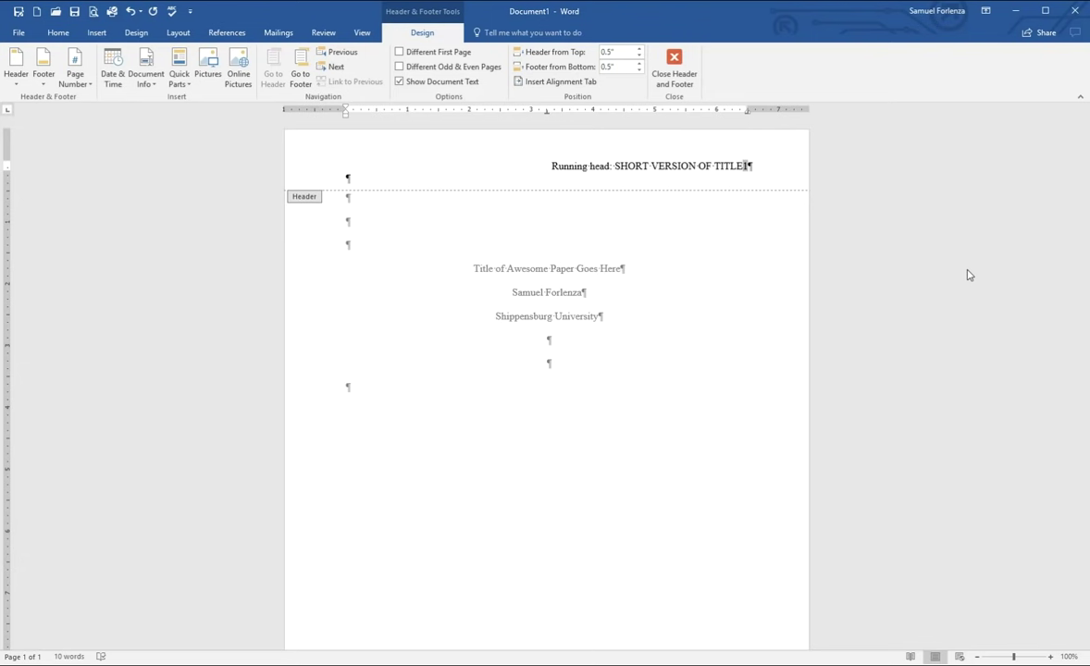
{"action": "key", "text": "Tab"}
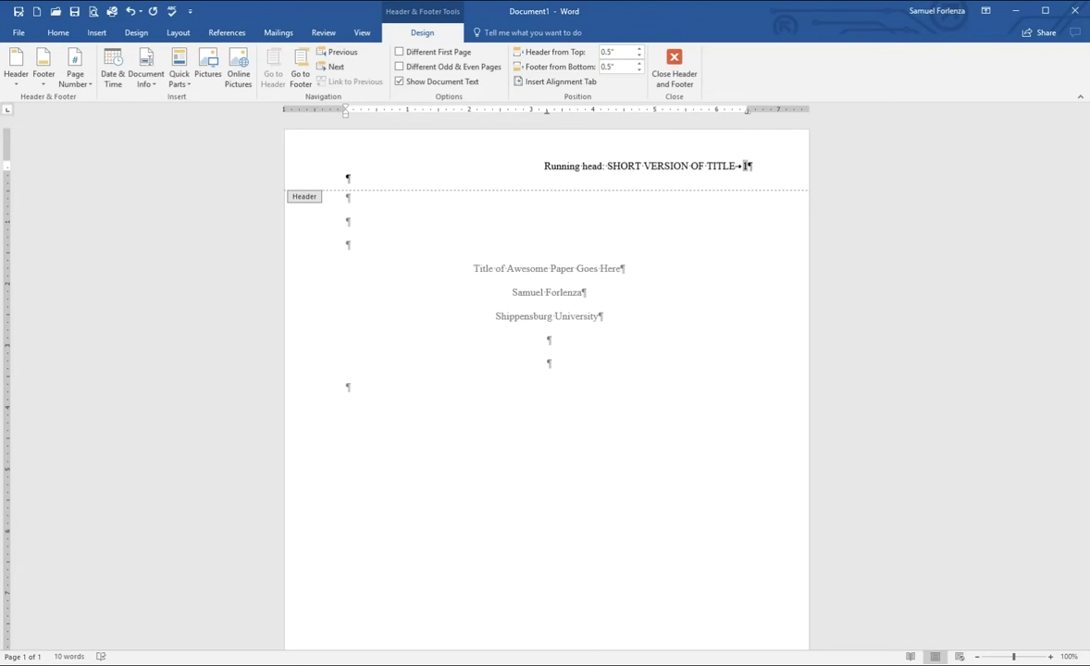
{"action": "key", "text": "Tab"}
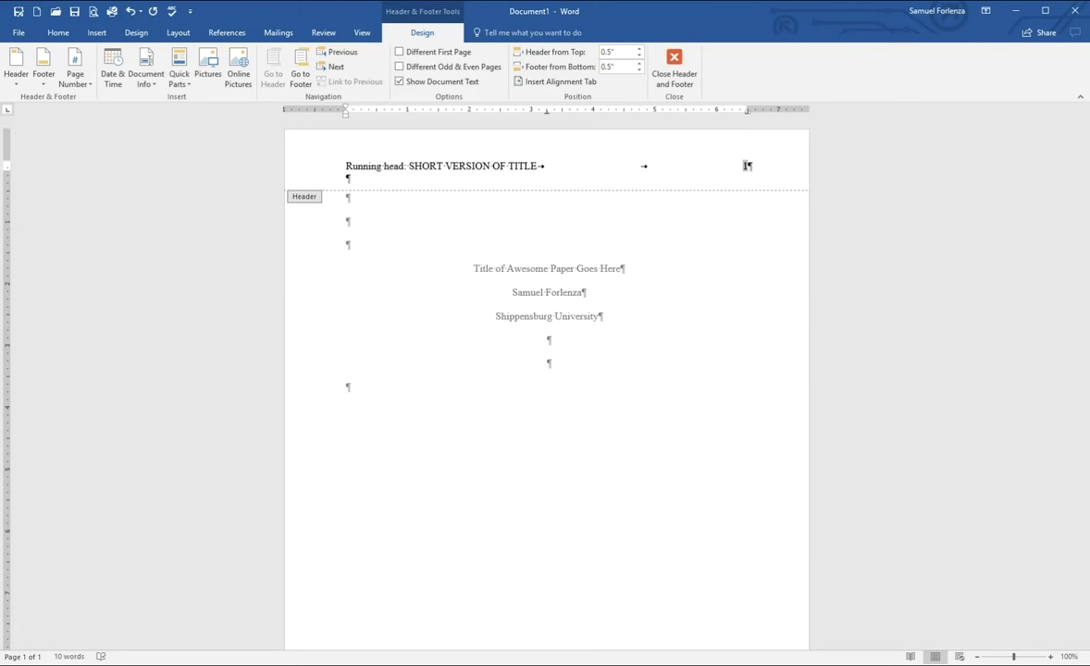
Step: Close the header and add empty lines below the title block until page 2 begins
{"action": "left_click", "coordinate": [664, 81]}
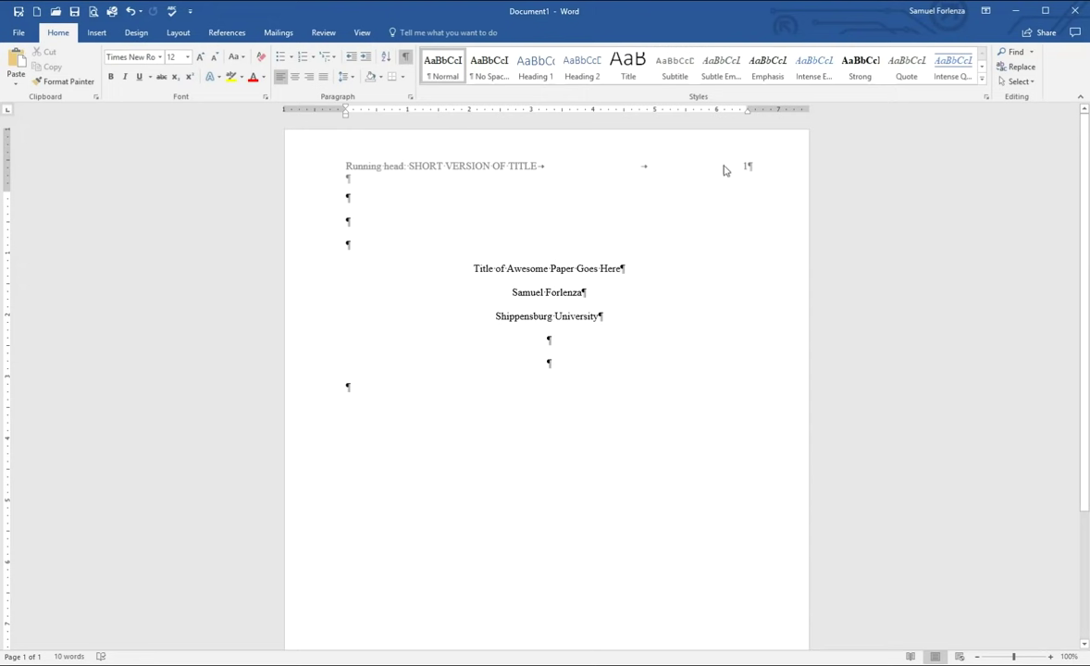
{"action": "left_click", "coordinate": [399, 407]}
{"action": "scroll", "coordinate": [392, 404], "scroll_direction": "down", "scroll_amount": 3}
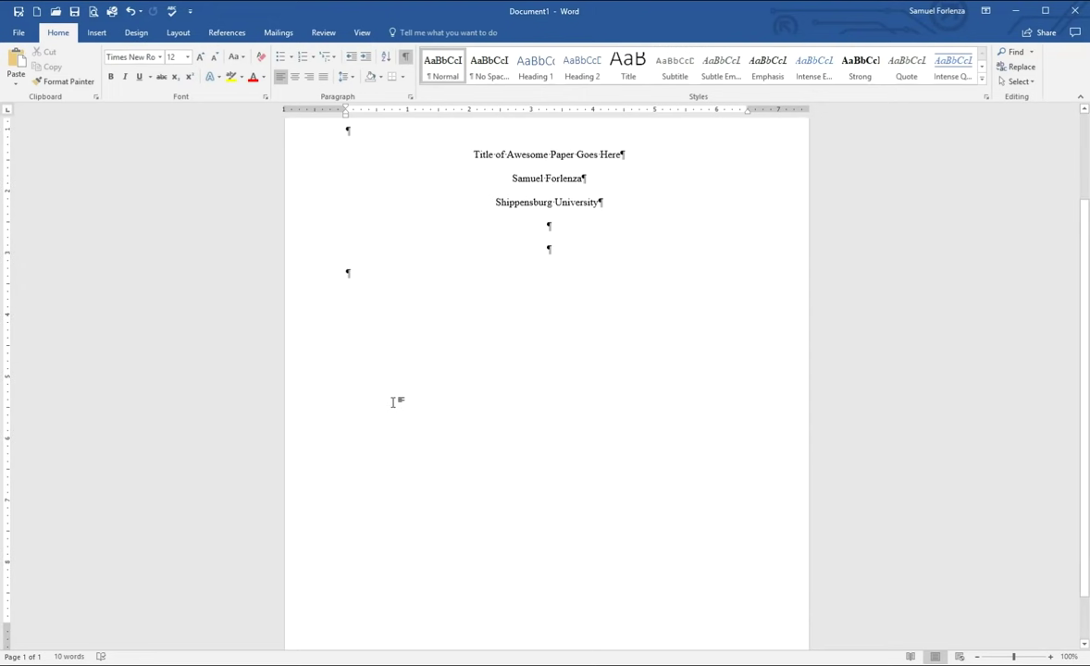
{"action": "key", "text": "Return"}
{"action": "key", "text": "Return"}
{"action": "key", "text": "Return"}
{"action": "key", "text": "Return"}
{"action": "key", "text": "Return"}
{"action": "key", "text": "Return"}
{"action": "key", "text": "Return"}
{"action": "key", "text": "Return"}
{"action": "key", "text": "Return"}
{"action": "key", "text": "Return"}
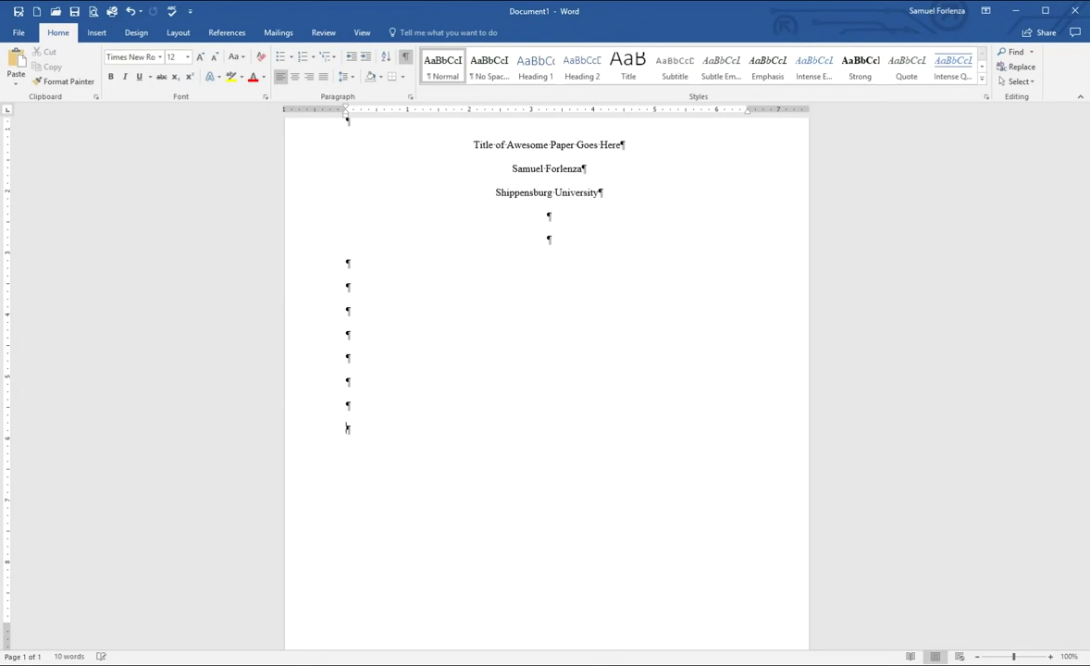
{"action": "key", "text": "Return"}
{"action": "key", "text": "Return"}
{"action": "key", "text": "Return"}
{"action": "key", "text": "Return"}
{"action": "key", "text": "Return"}
{"action": "key", "text": "Return"}
{"action": "key", "text": "Return"}
{"action": "key", "text": "Return"}
{"action": "key", "text": "Return"}
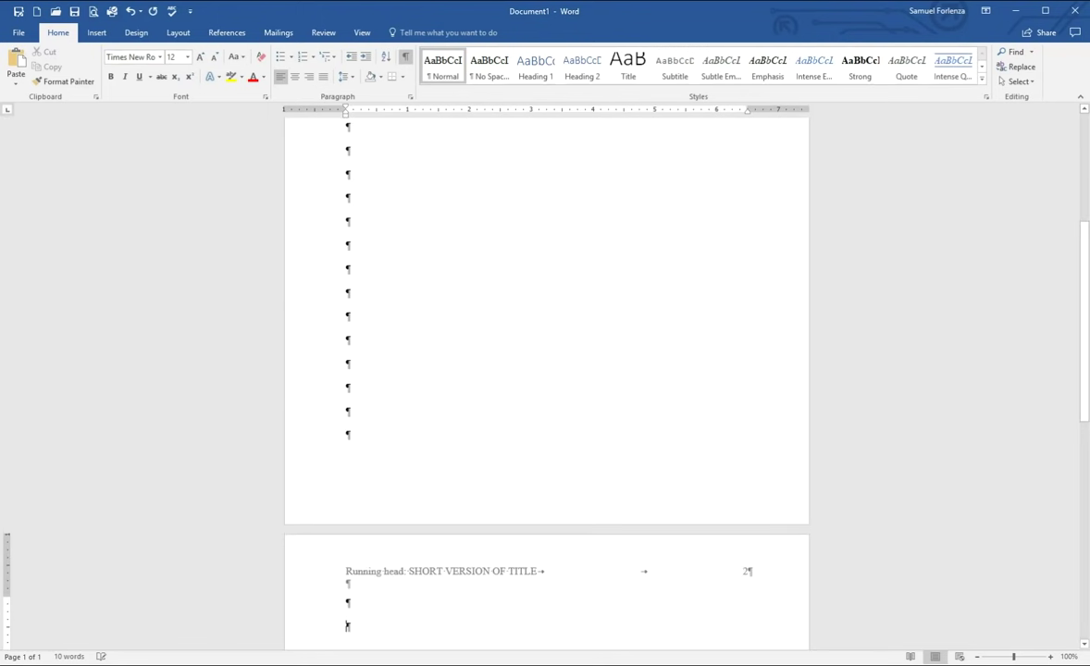
{"action": "scroll", "coordinate": [398, 399], "scroll_direction": "down", "scroll_amount": 4}
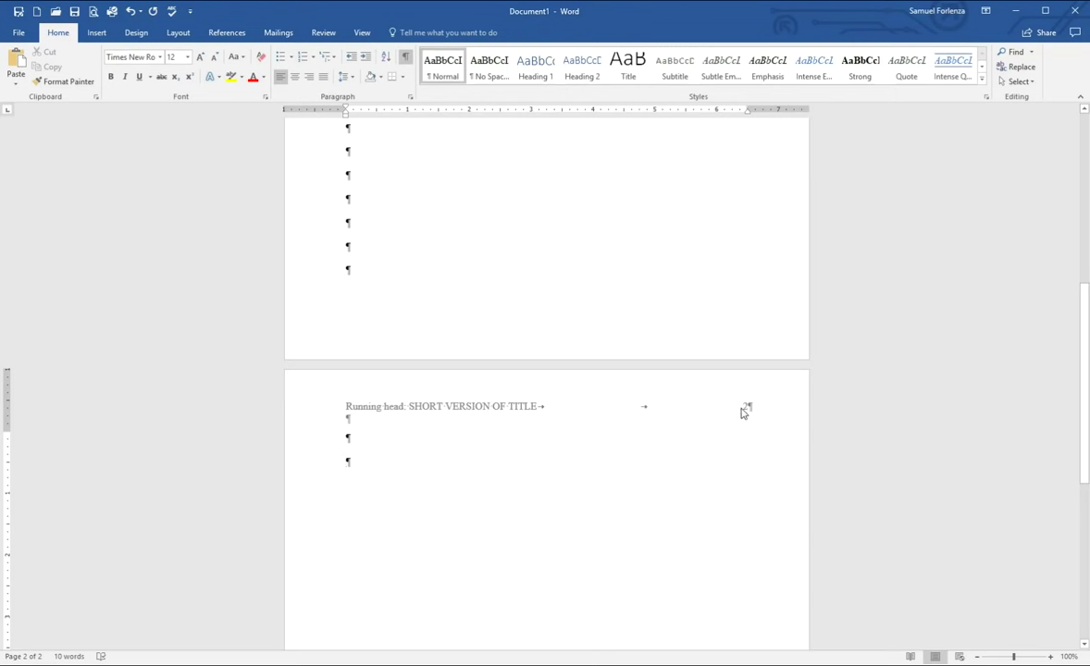
{"action": "double_click", "coordinate": [377, 412]}
{"action": "left_click", "coordinate": [346, 406]}
{"action": "key", "text": "Delete"}
{"action": "key", "text": "Delete"}
{"action": "key", "text": "Delete"}
{"action": "key", "text": "Delete"}
{"action": "key", "text": "Delete"}
{"action": "key", "text": "Delete"}
{"action": "key", "text": "Delete"}
{"action": "key", "text": "Delete"}
{"action": "key", "text": "Delete"}
{"action": "key", "text": "Delete"}
{"action": "key", "text": "Delete"}
{"action": "key", "text": "Delete"}
{"action": "key", "text": "Delete"}
{"action": "key", "text": "Delete"}
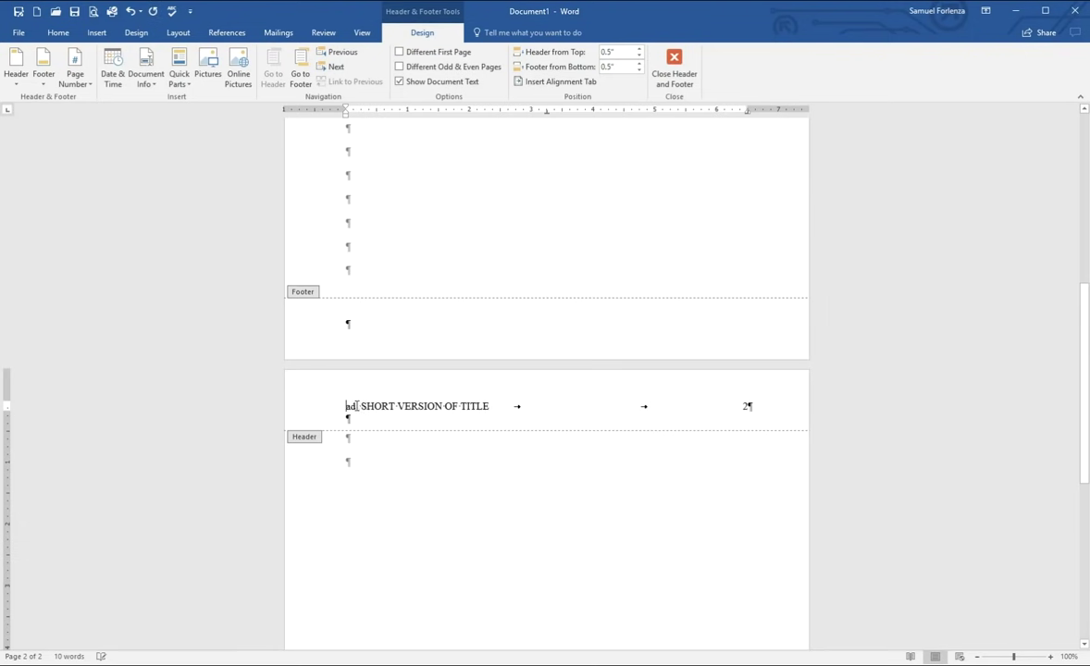
{"action": "double_click", "coordinate": [581, 182]}
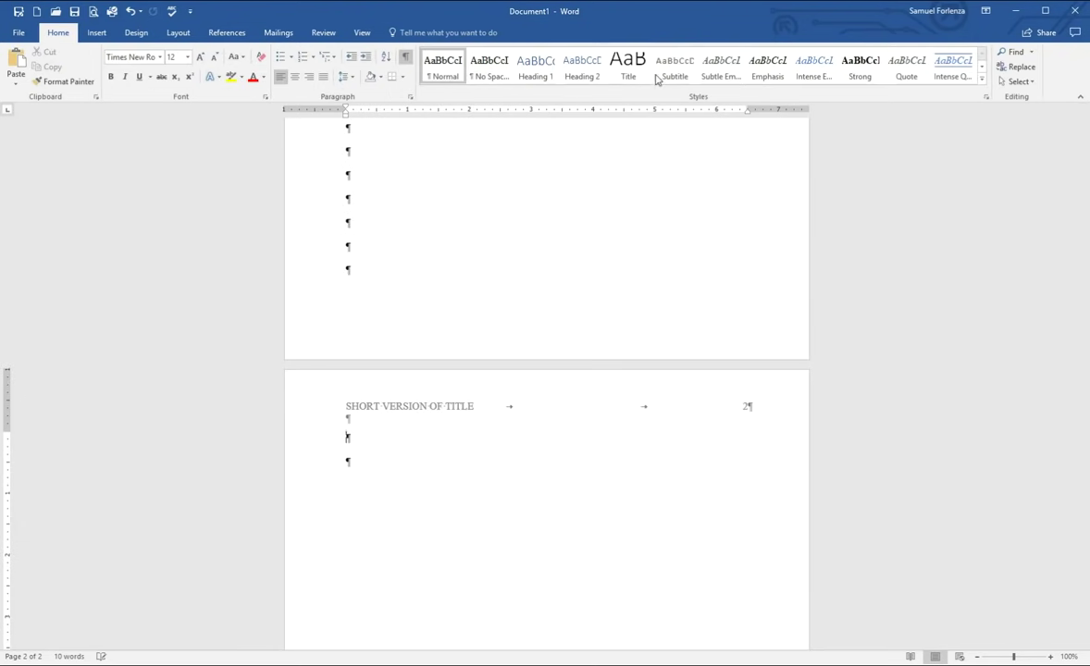
{"action": "scroll", "coordinate": [428, 402], "scroll_direction": "up", "scroll_amount": 8}
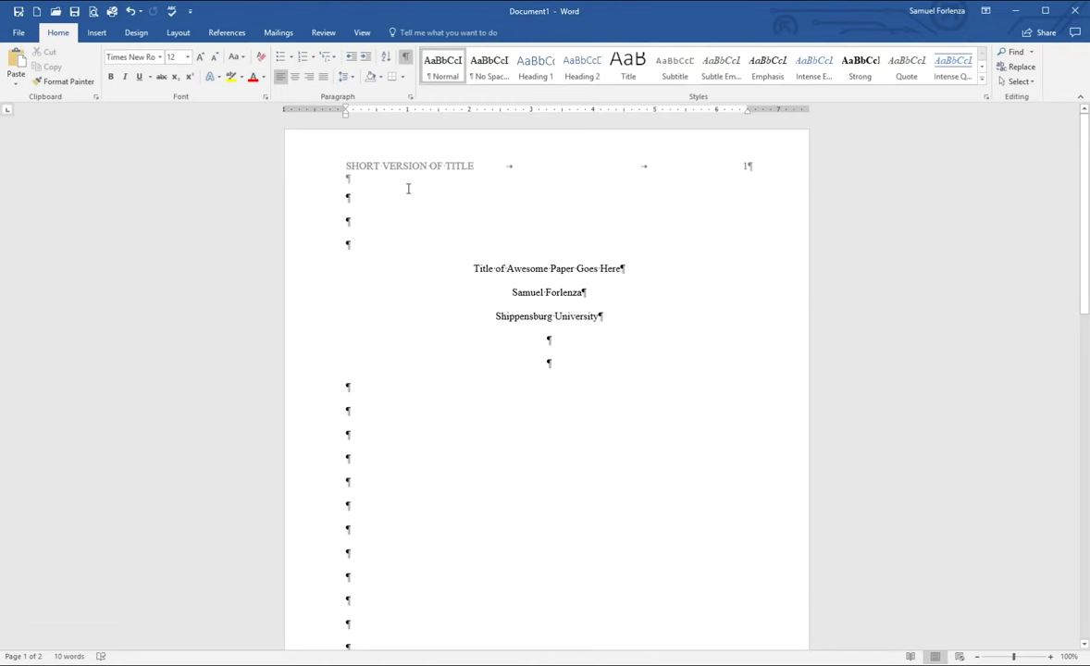
{"action": "scroll", "coordinate": [407, 190], "scroll_direction": "down", "scroll_amount": 10}
{"action": "scroll", "coordinate": [408, 193], "scroll_direction": "down", "scroll_amount": 2}
{"action": "double_click", "coordinate": [368, 189]}
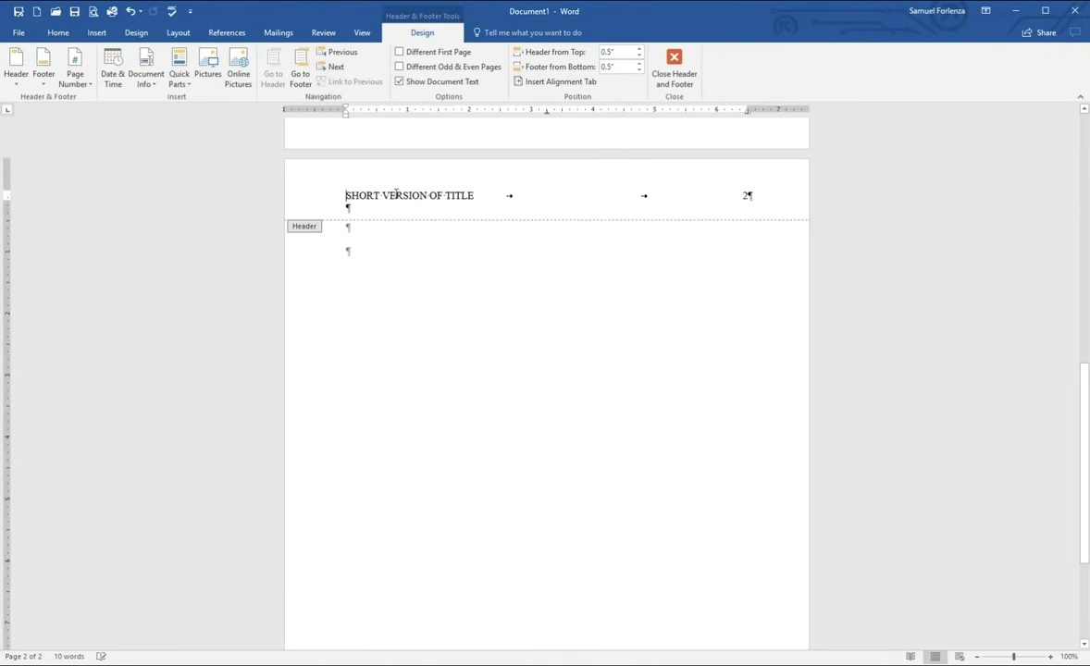
{"action": "type", "text": "Running h"}
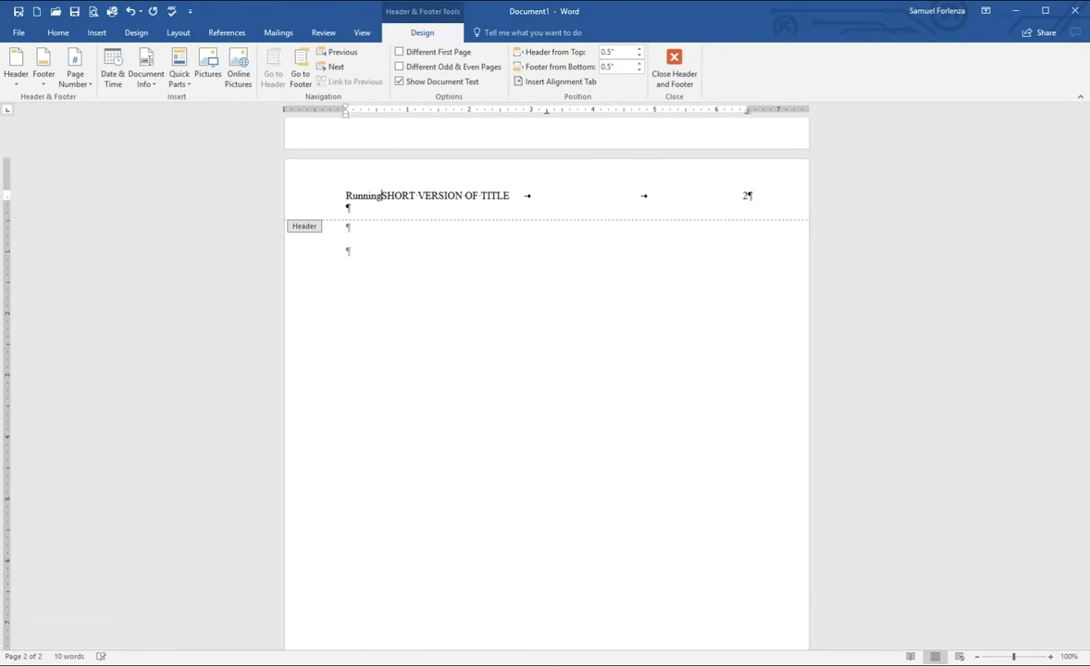
{"action": "type", "text": "ead:"}
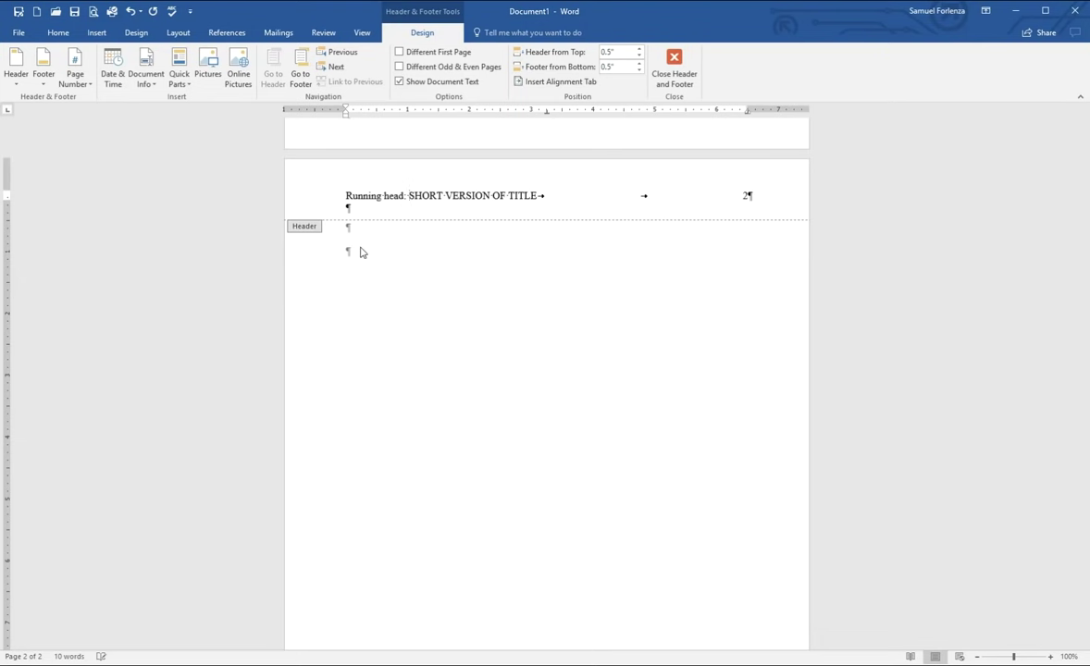
{"action": "left_click", "coordinate": [672, 80]}
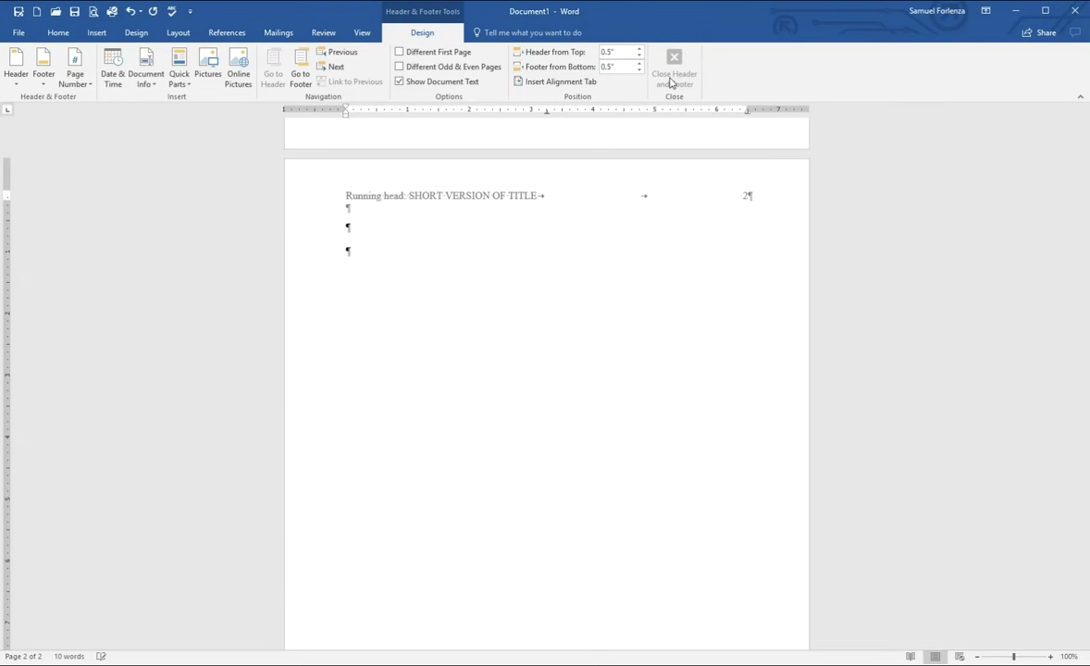
{"action": "scroll", "coordinate": [448, 265], "scroll_direction": "up", "scroll_amount": 15}
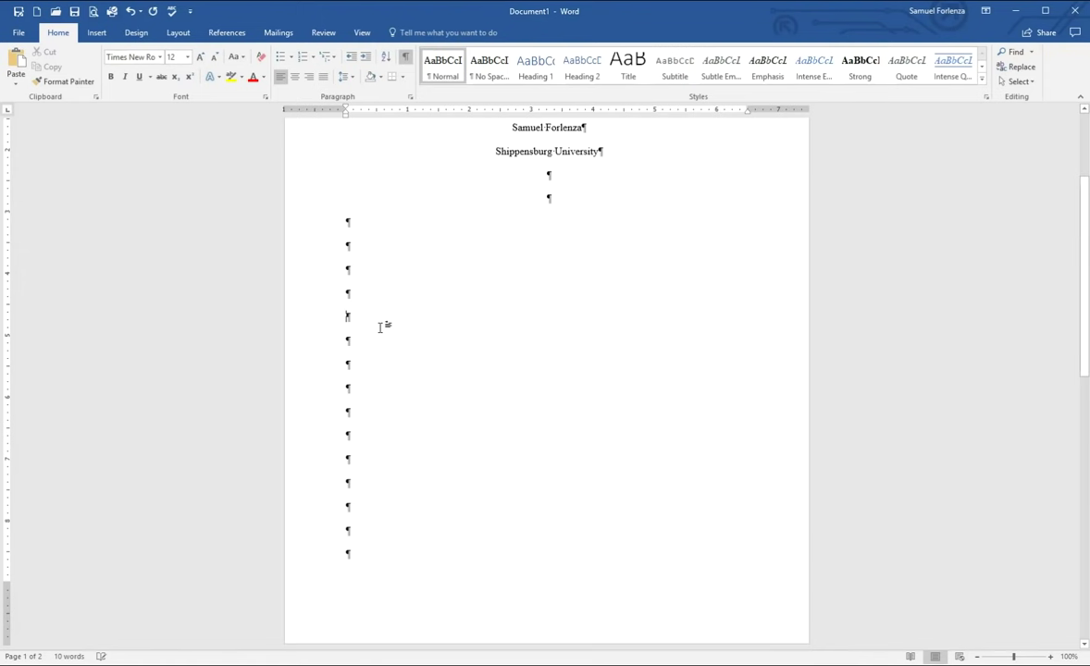
Step: Delete the extra blank line and insert a Next Page section break after the title page
{"action": "key", "text": "BackSpace"}
{"action": "key", "text": "BackSpace"}
{"action": "key", "text": "BackSpace"}
{"action": "key", "text": "BackSpace"}
{"action": "key", "text": "BackSpace"}
{"action": "key", "text": "BackSpace"}
{"action": "key", "text": "BackSpace"}
{"action": "key", "text": "BackSpace"}
{"action": "key", "text": "BackSpace"}
{"action": "key", "text": "BackSpace"}
{"action": "key", "text": "BackSpace"}
{"action": "key", "text": "BackSpace"}
{"action": "key", "text": "BackSpace"}
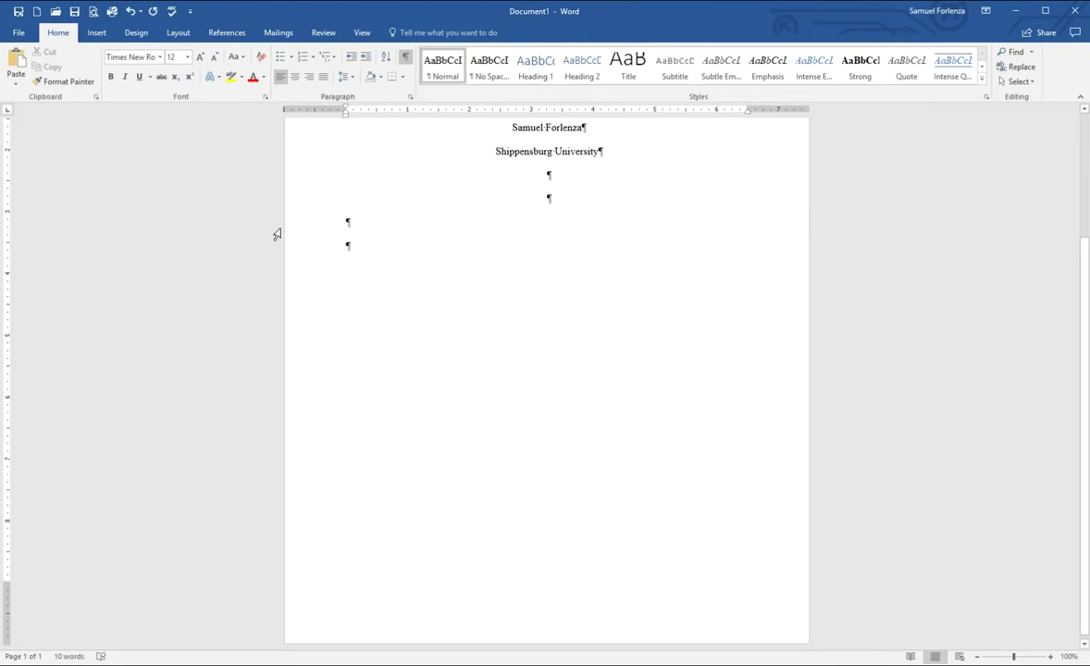
{"action": "left_click", "coordinate": [194, 35]}
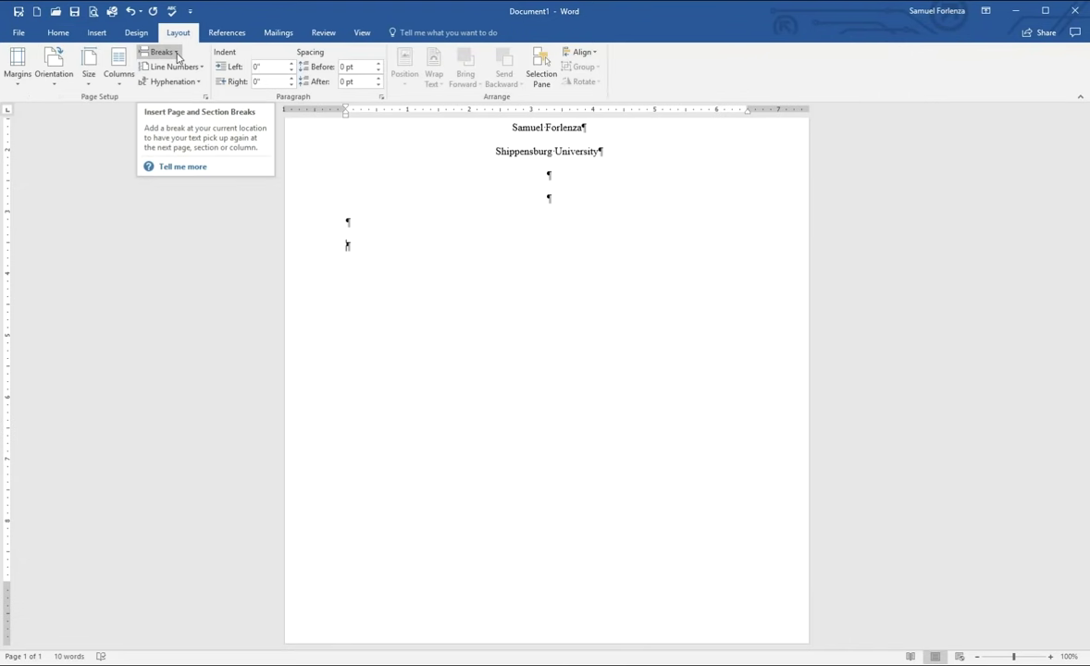
{"action": "left_click", "coordinate": [178, 56]}
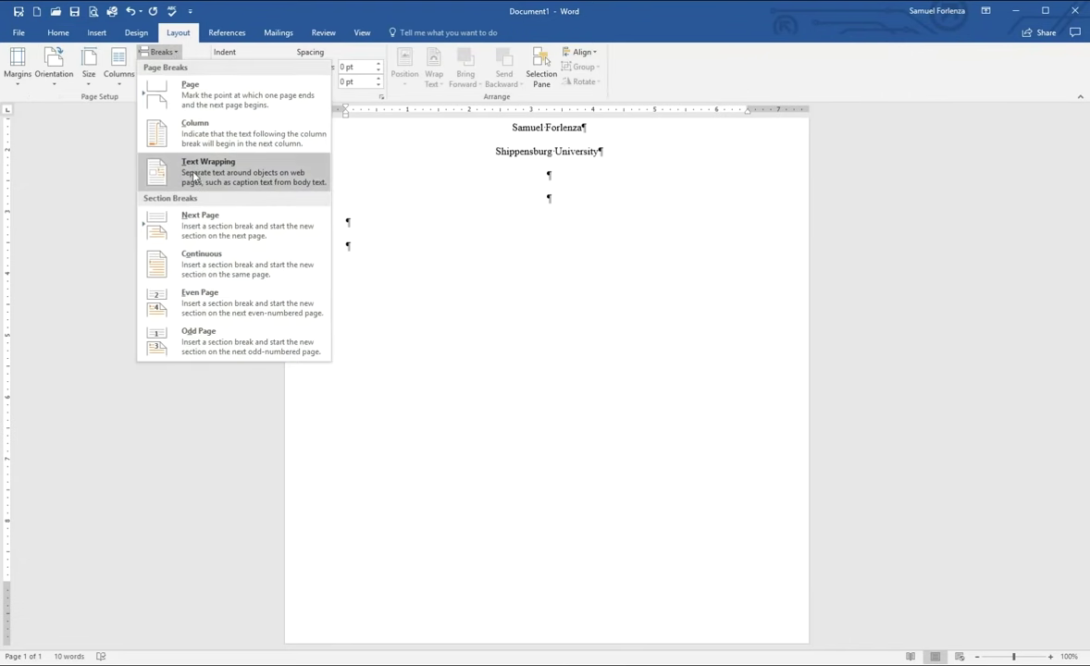
{"action": "left_click", "coordinate": [270, 229]}
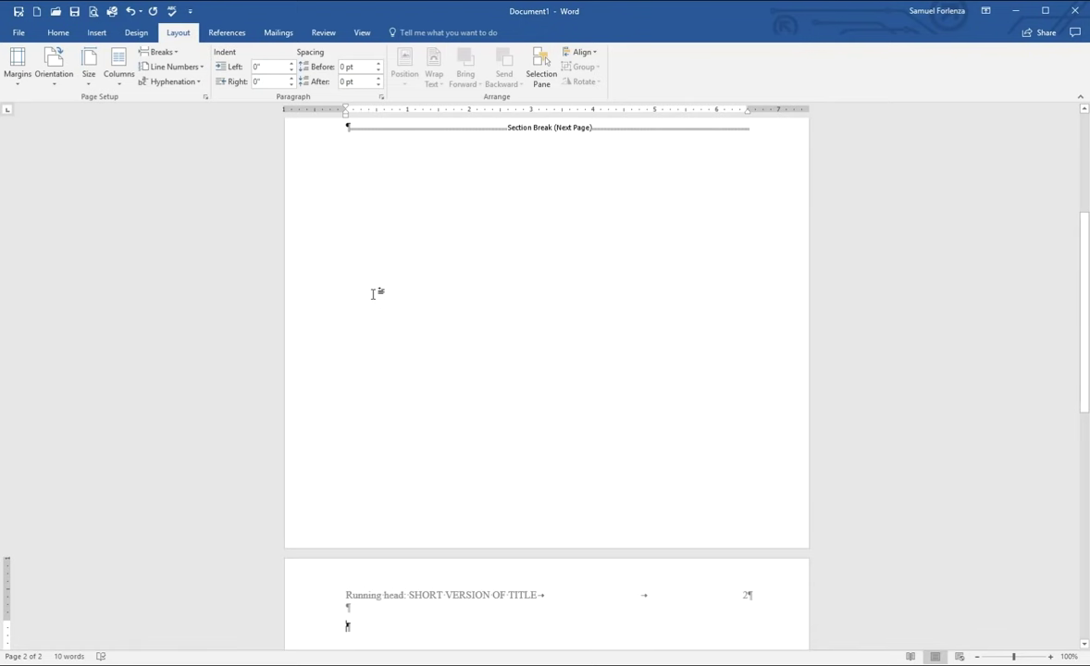
Step: Switch the new second section to landscape orientation
{"action": "scroll", "coordinate": [374, 294], "scroll_direction": "down", "scroll_amount": 4}
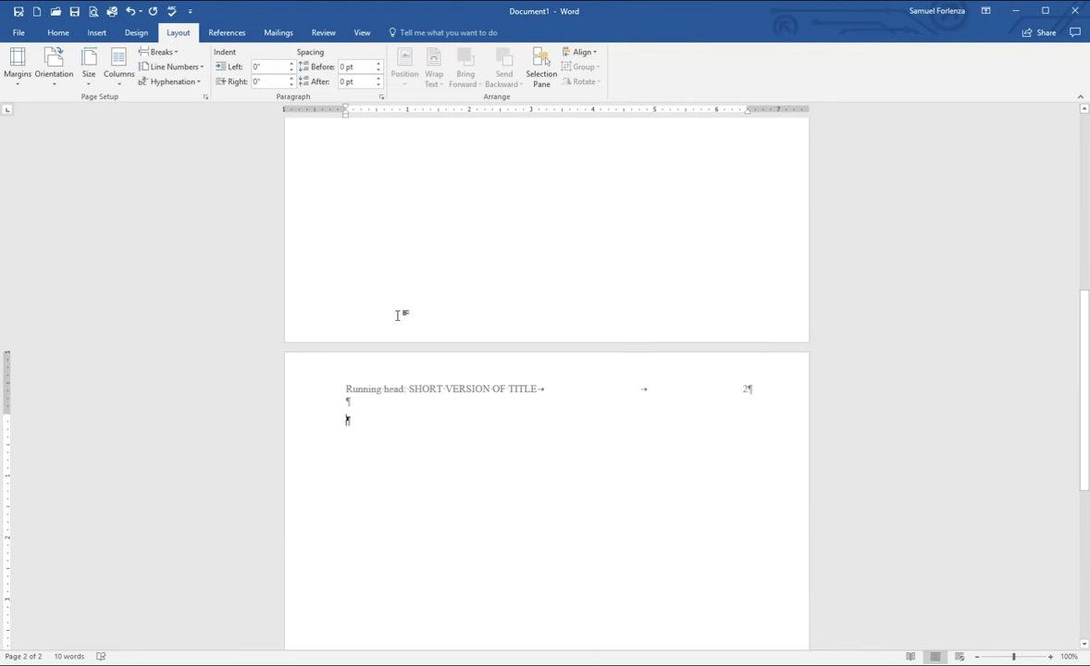
{"action": "scroll", "coordinate": [398, 316], "scroll_direction": "up", "scroll_amount": 10}
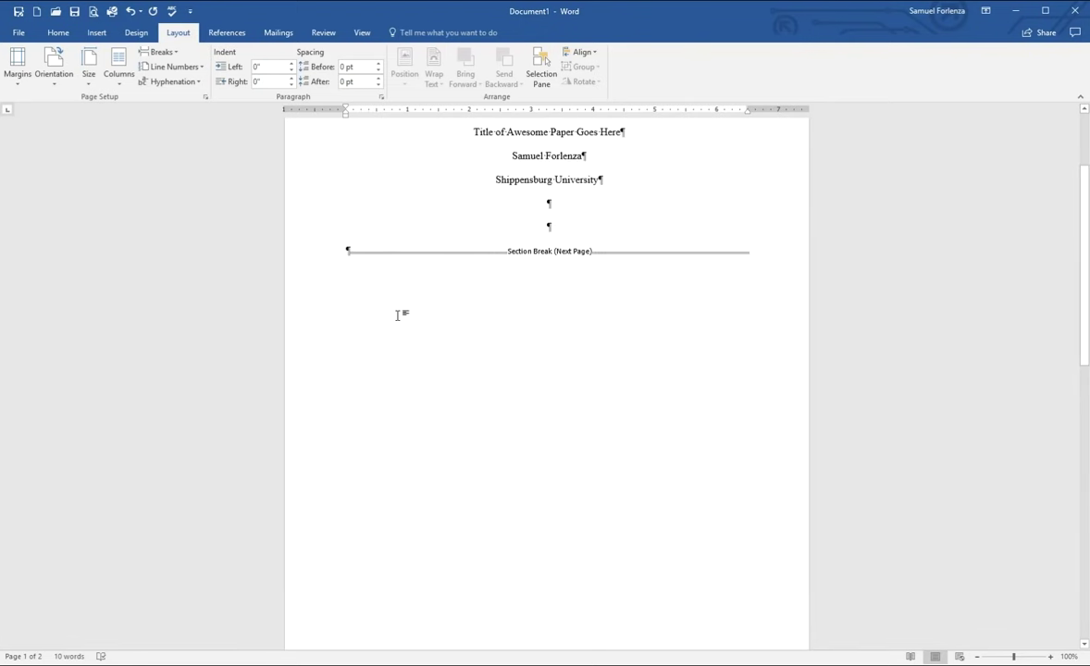
{"action": "scroll", "coordinate": [399, 316], "scroll_direction": "down", "scroll_amount": 10}
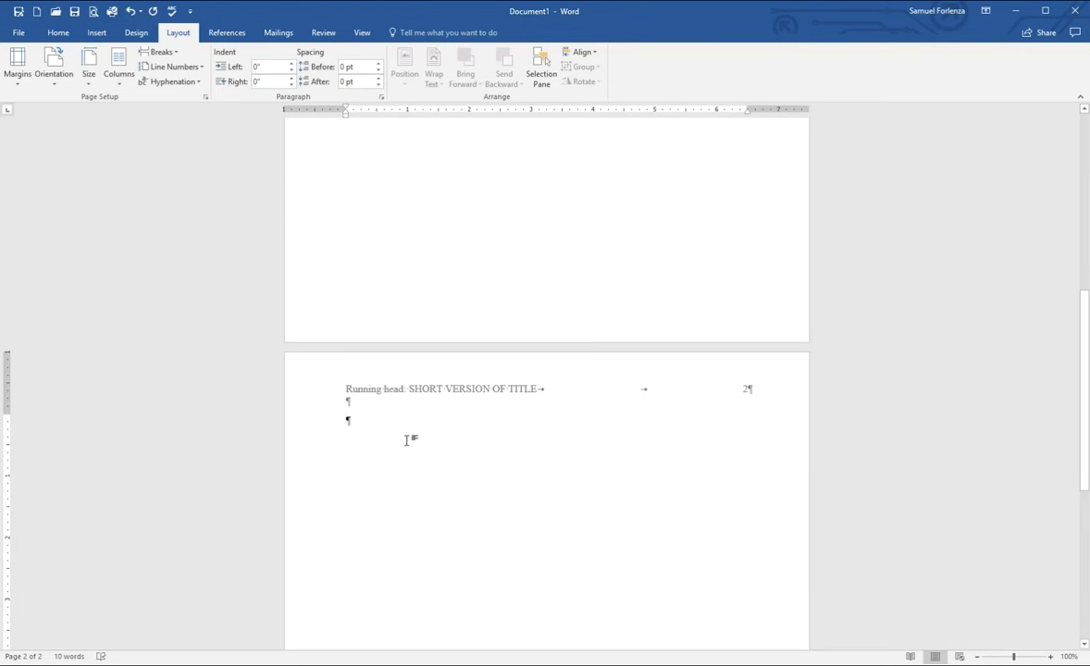
{"action": "scroll", "coordinate": [407, 440], "scroll_direction": "up", "scroll_amount": 12}
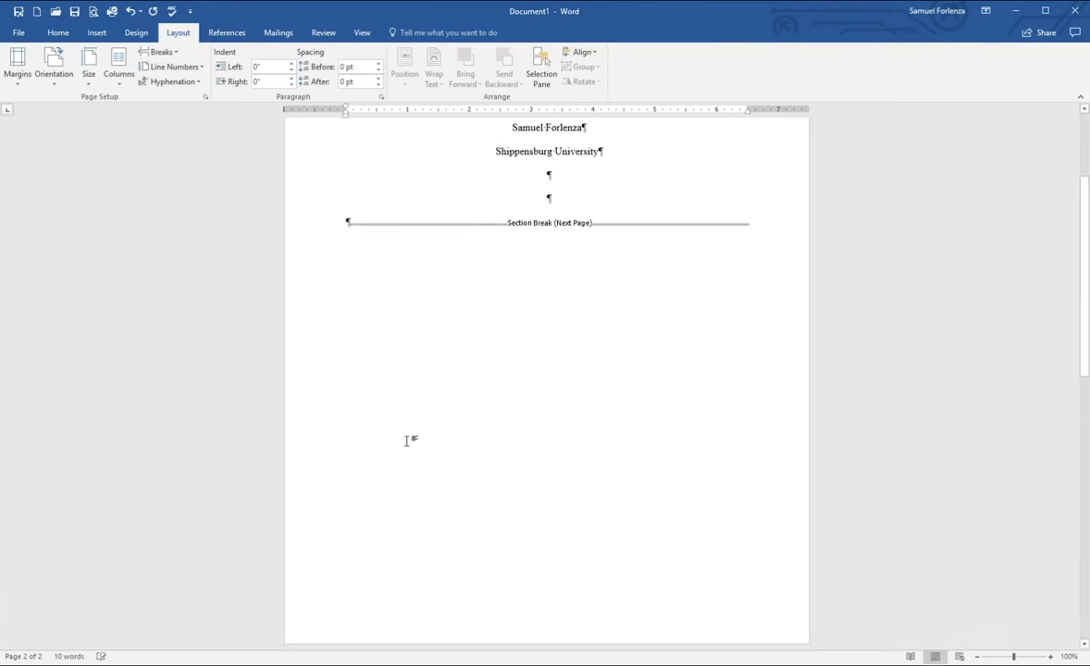
{"action": "scroll", "coordinate": [442, 336], "scroll_direction": "down", "scroll_amount": 10}
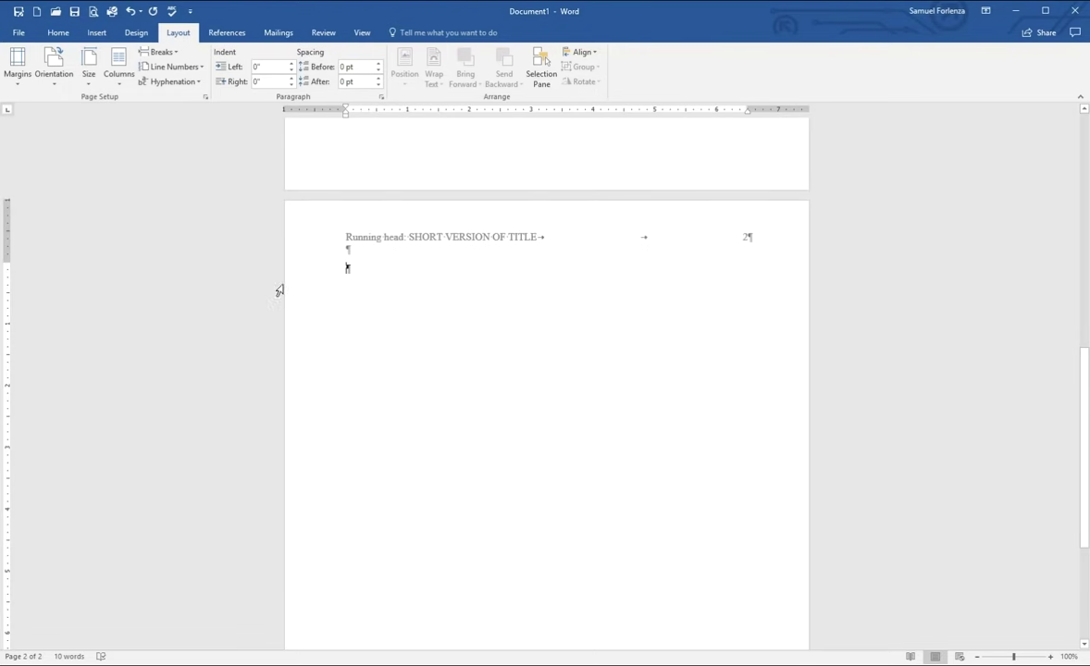
{"action": "left_click", "coordinate": [50, 79]}
{"action": "left_click", "coordinate": [77, 137]}
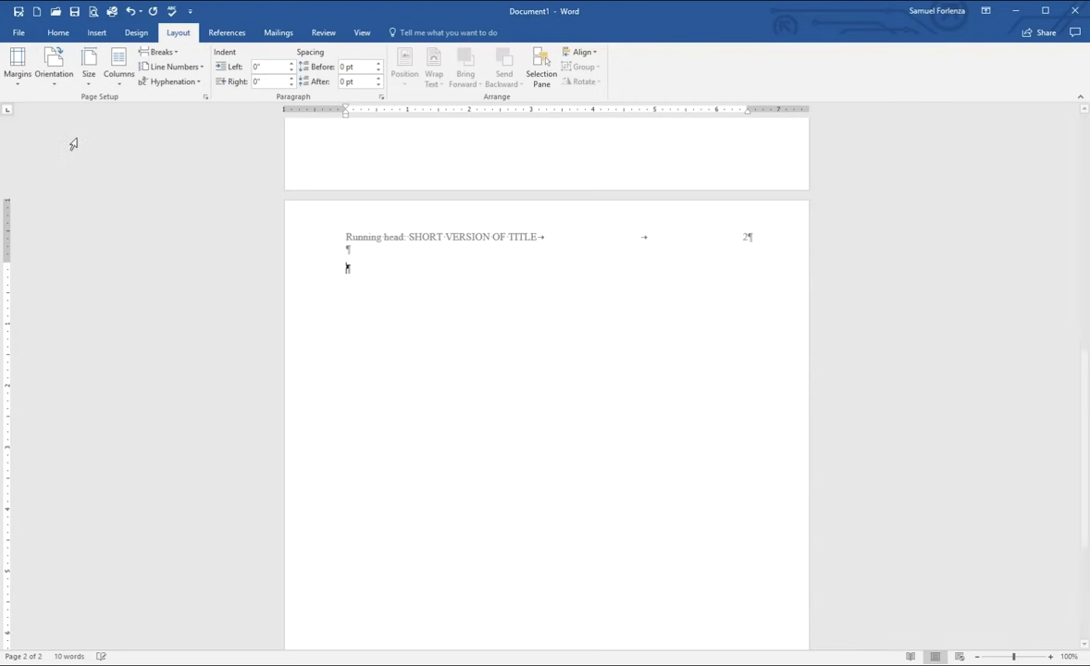
Step: Return page 2 to portrait and open its header for editing
{"action": "scroll", "coordinate": [463, 311], "scroll_direction": "up", "scroll_amount": 3}
{"action": "scroll", "coordinate": [463, 312], "scroll_direction": "up", "scroll_amount": 5}
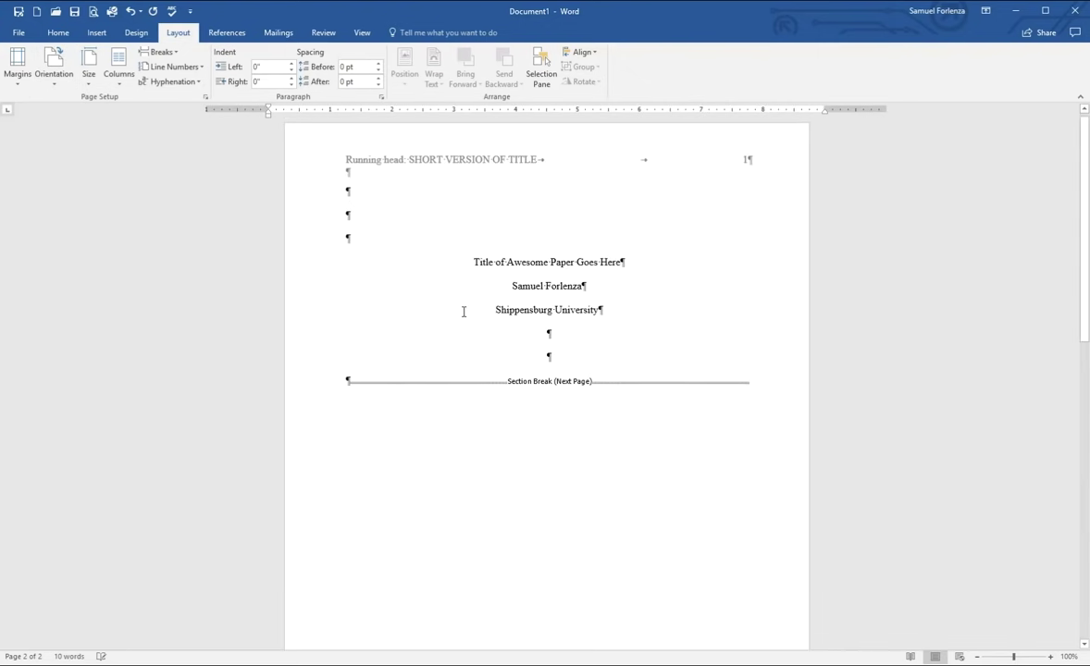
{"action": "scroll", "coordinate": [451, 336], "scroll_direction": "down", "scroll_amount": 12}
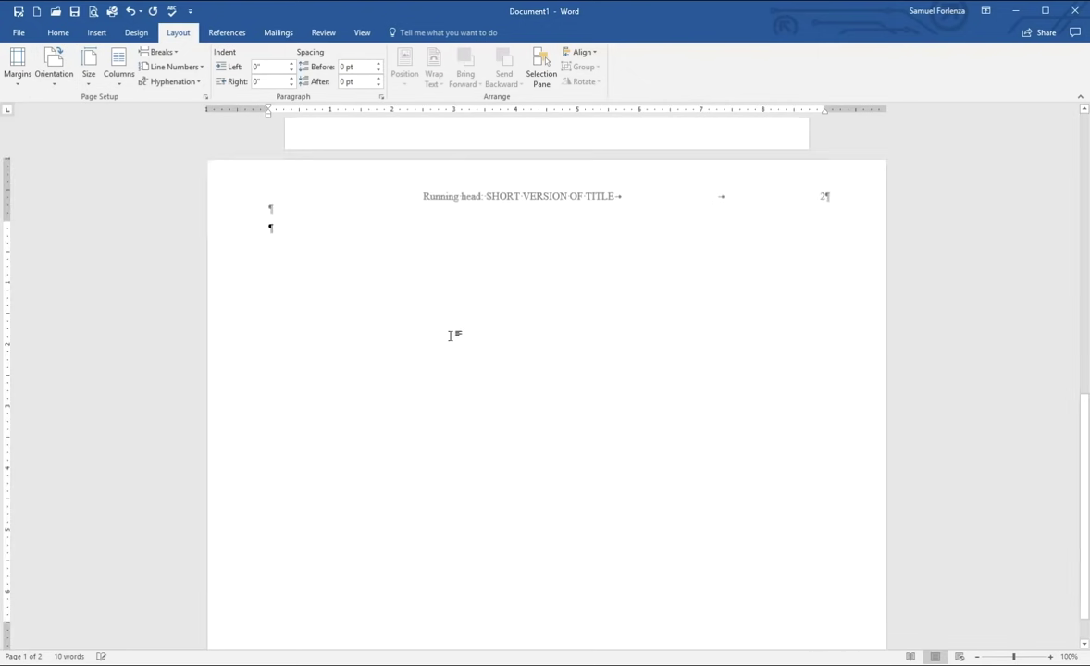
{"action": "left_click", "coordinate": [54, 69]}
{"action": "left_click", "coordinate": [76, 103]}
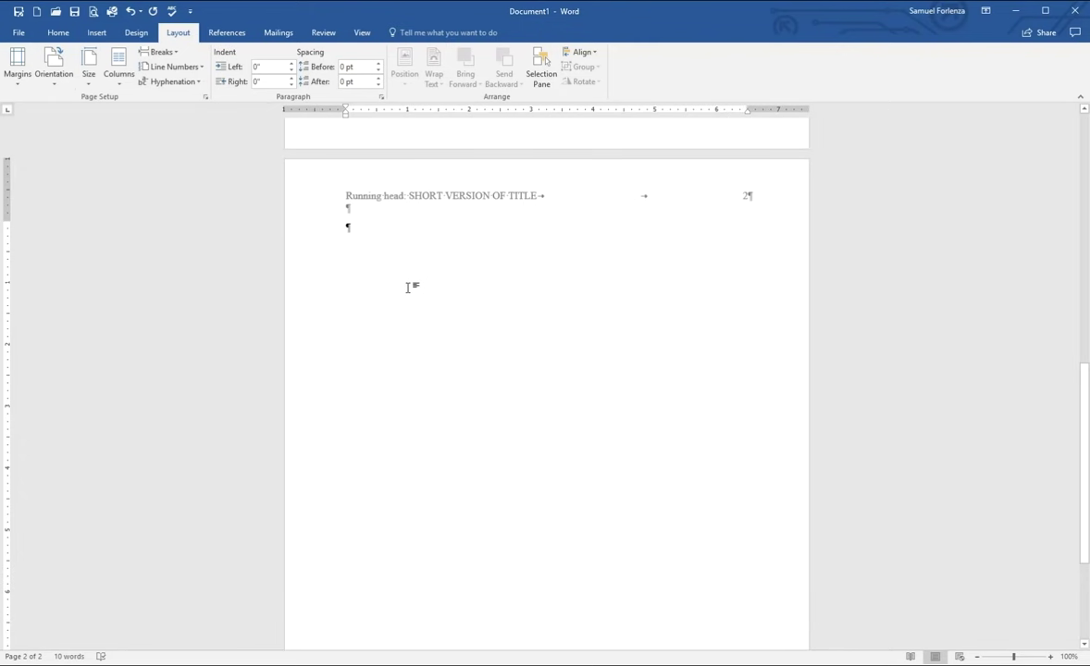
{"action": "scroll", "coordinate": [408, 288], "scroll_direction": "up", "scroll_amount": 4}
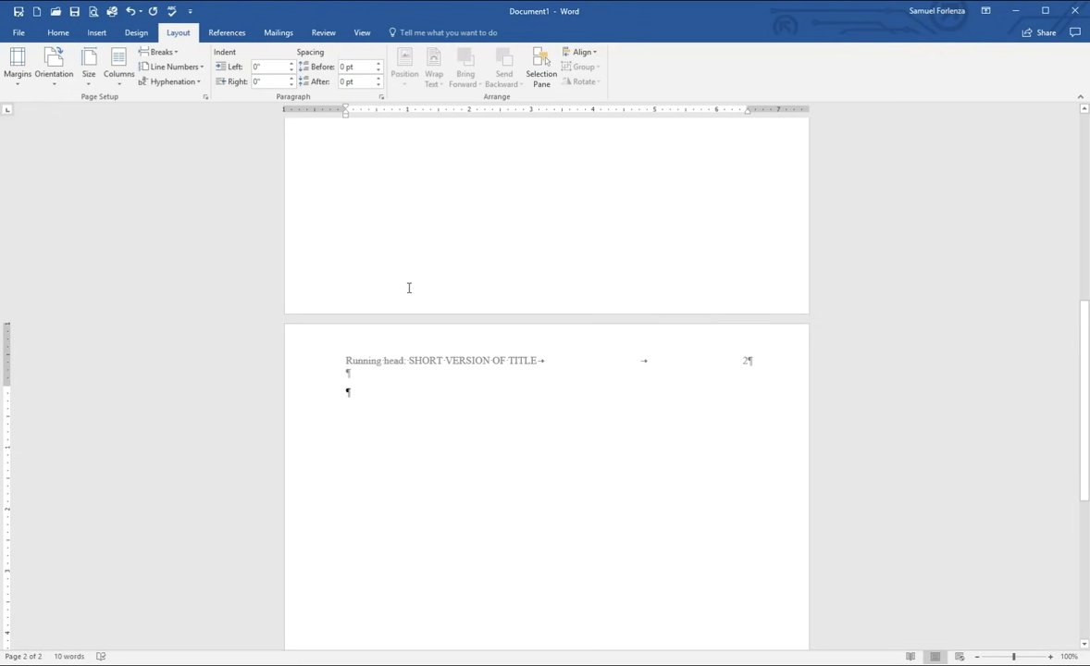
{"action": "double_click", "coordinate": [379, 363]}
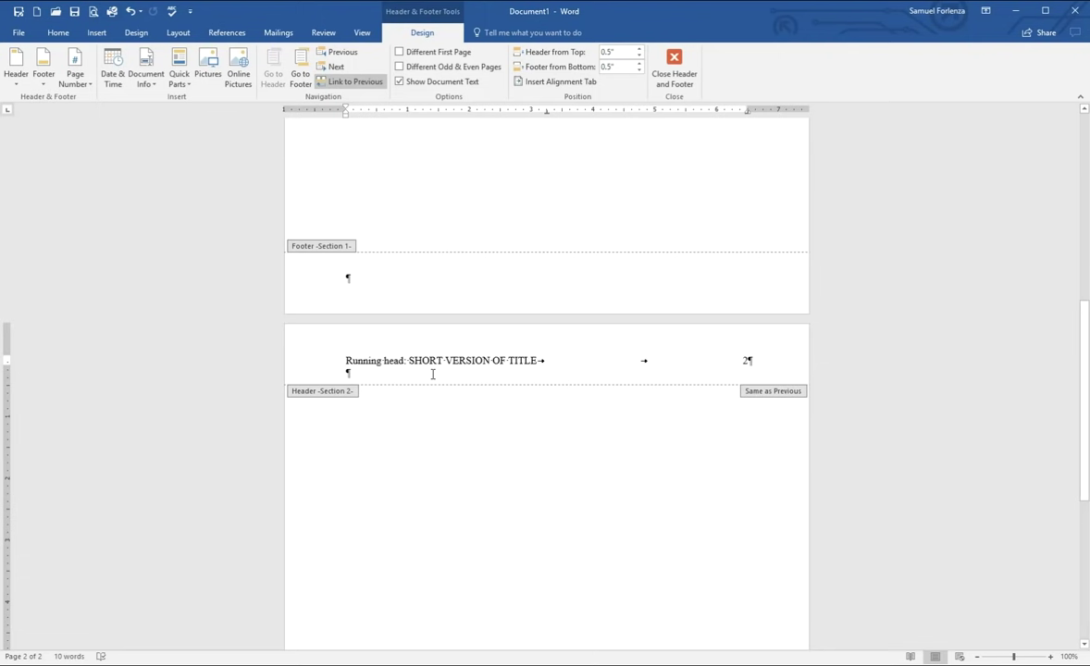
Step: Unlink page 2's header from section 1 and delete 'Running head: ', leaving SHORT VERSION OF TITLE
{"action": "left_click", "coordinate": [369, 83]}
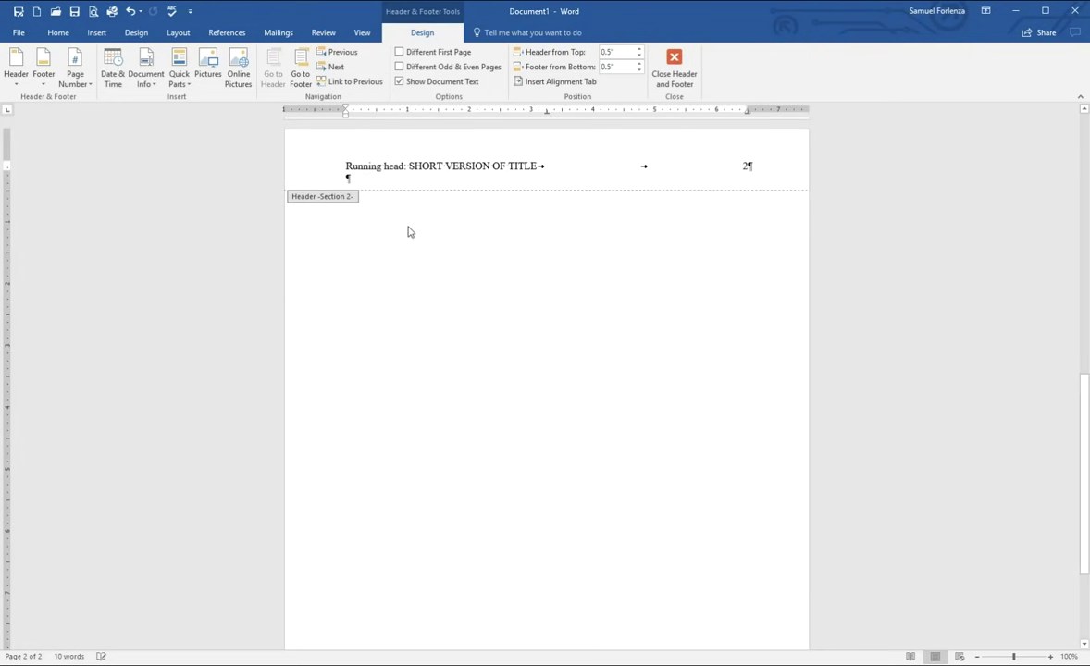
{"action": "key", "text": "Delete"}
{"action": "key", "text": "Delete"}
{"action": "key", "text": "Delete"}
{"action": "key", "text": "Delete"}
{"action": "key", "text": "Delete"}
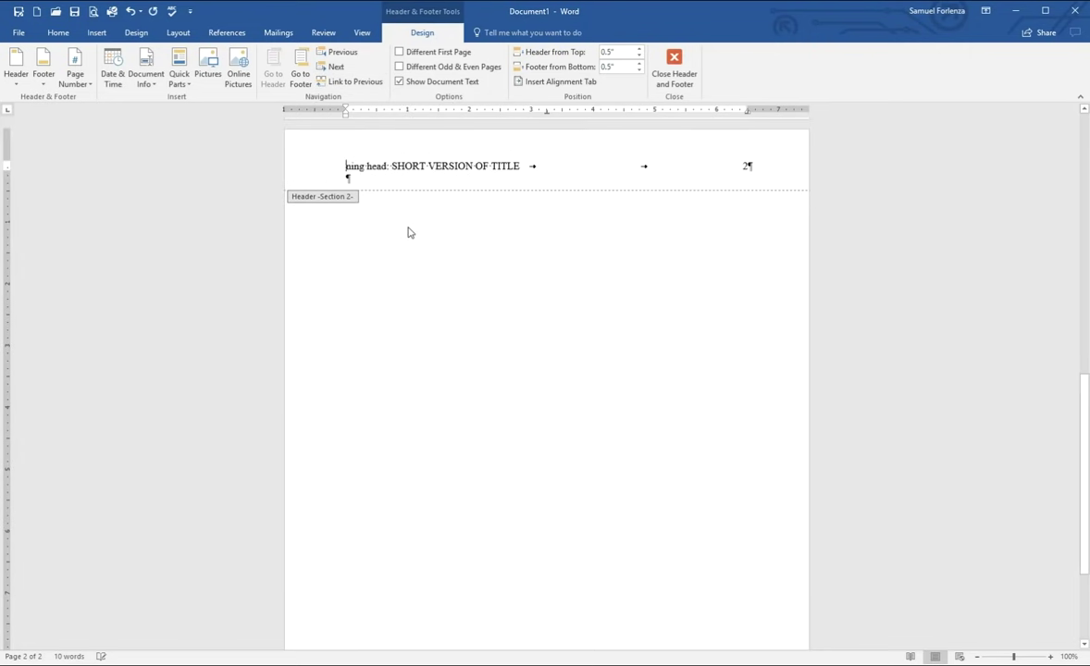
{"action": "key", "text": "Delete"}
{"action": "key", "text": "Delete"}
{"action": "key", "text": "Delete"}
{"action": "key", "text": "Delete"}
{"action": "key", "text": "Delete"}
{"action": "key", "text": "Delete"}
{"action": "key", "text": "Delete"}
{"action": "key", "text": "Delete"}
{"action": "key", "text": "Delete"}
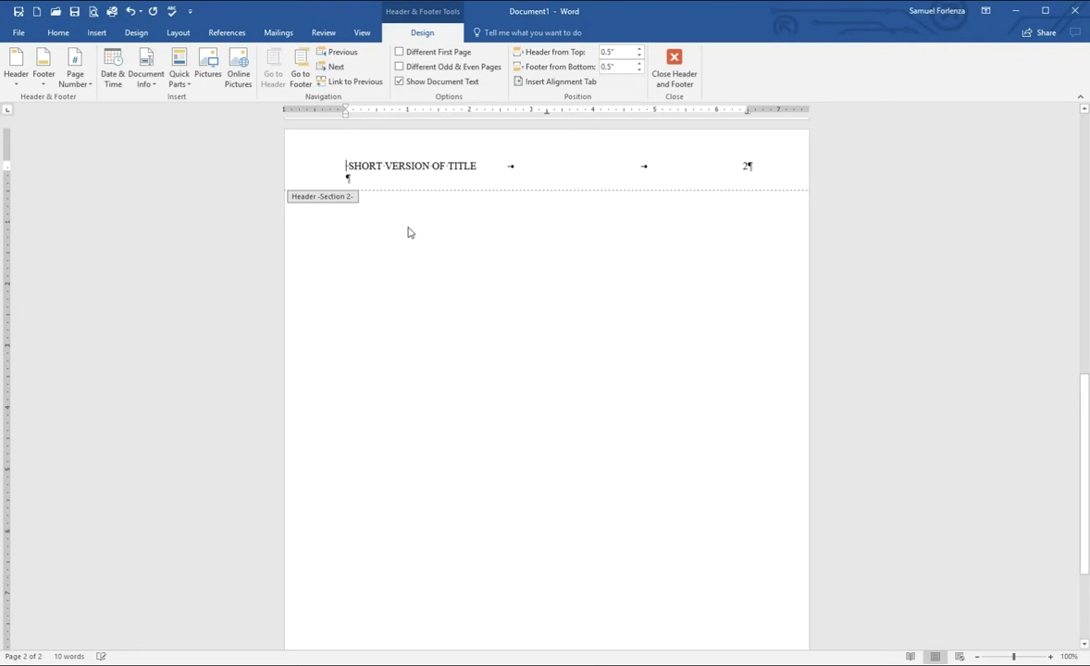
{"action": "left_click", "coordinate": [683, 79]}
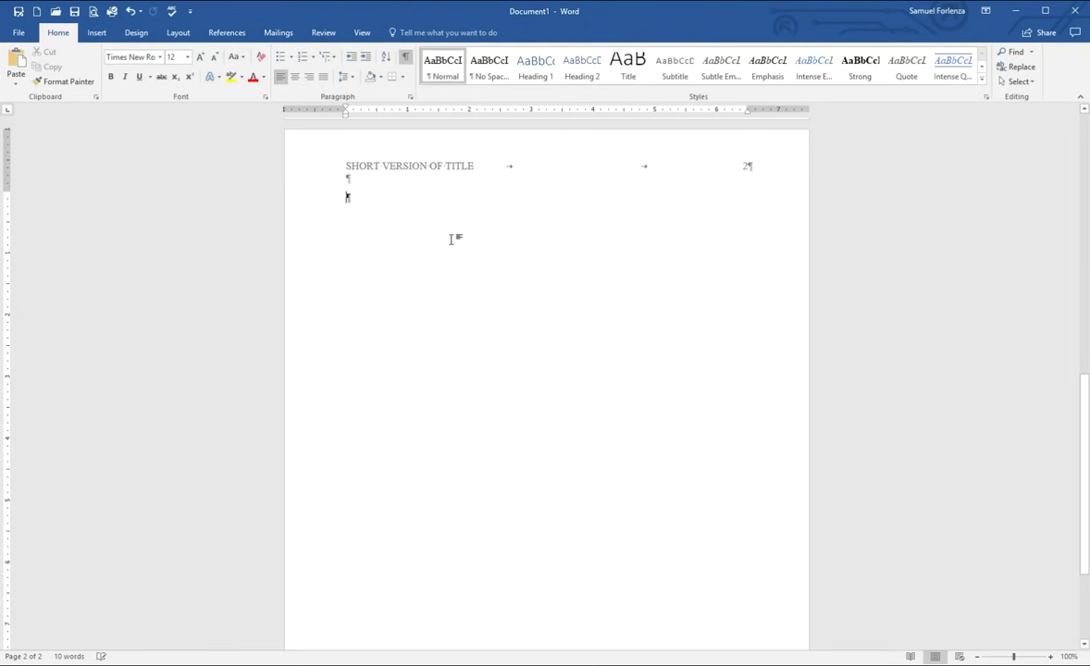
{"action": "scroll", "coordinate": [452, 251], "scroll_direction": "up", "scroll_amount": 10}
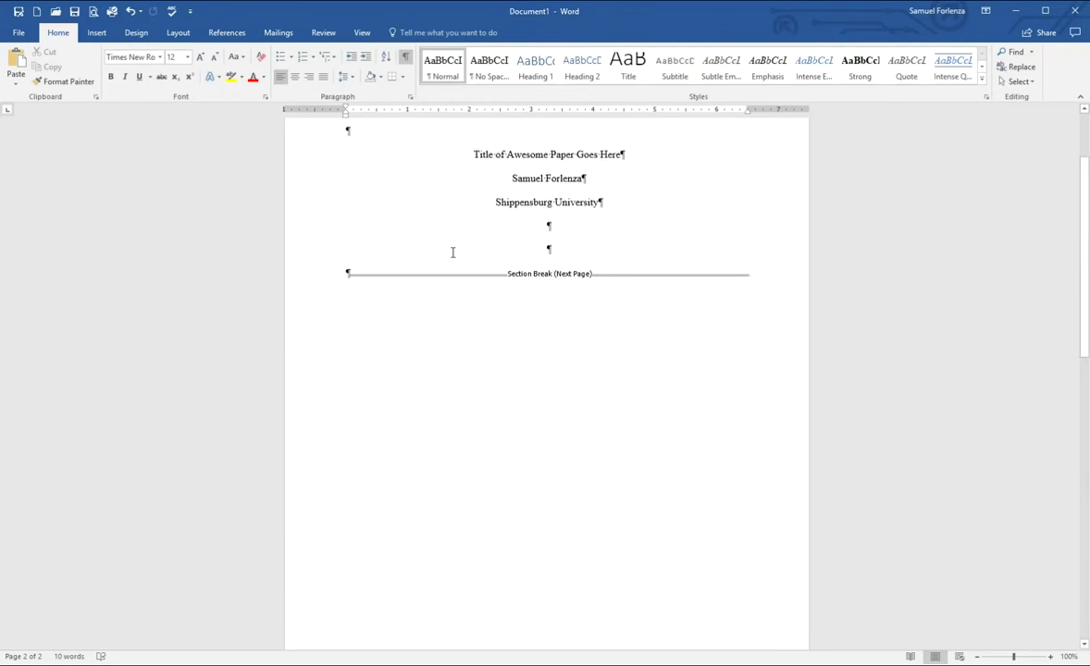
{"action": "scroll", "coordinate": [452, 251], "scroll_direction": "up", "scroll_amount": 1}
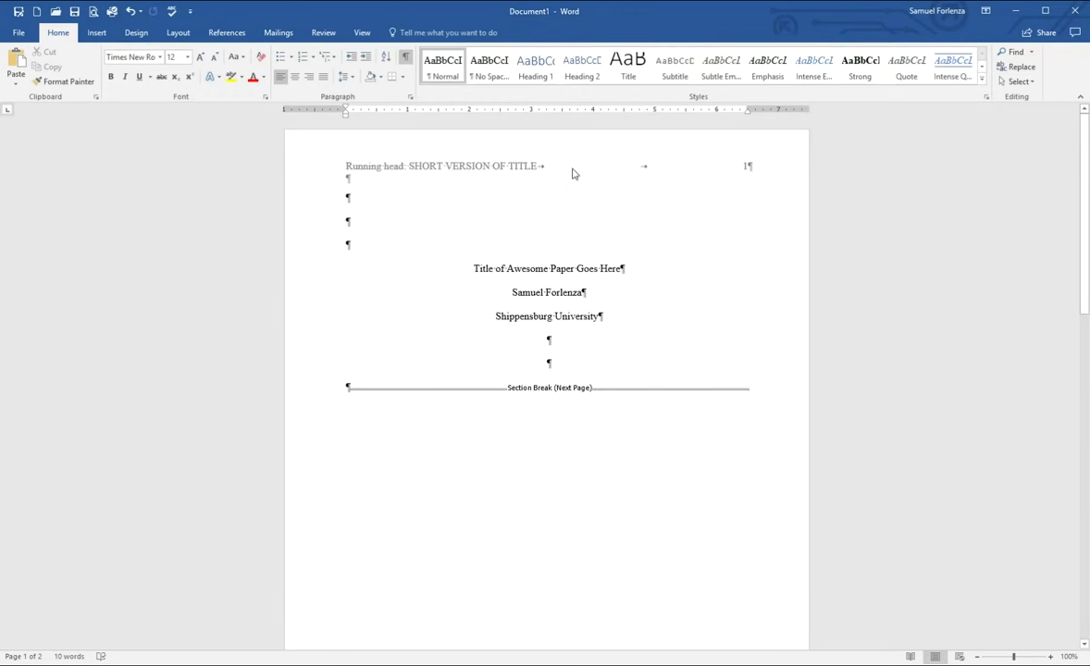
{"action": "scroll", "coordinate": [462, 242], "scroll_direction": "down", "scroll_amount": 10}
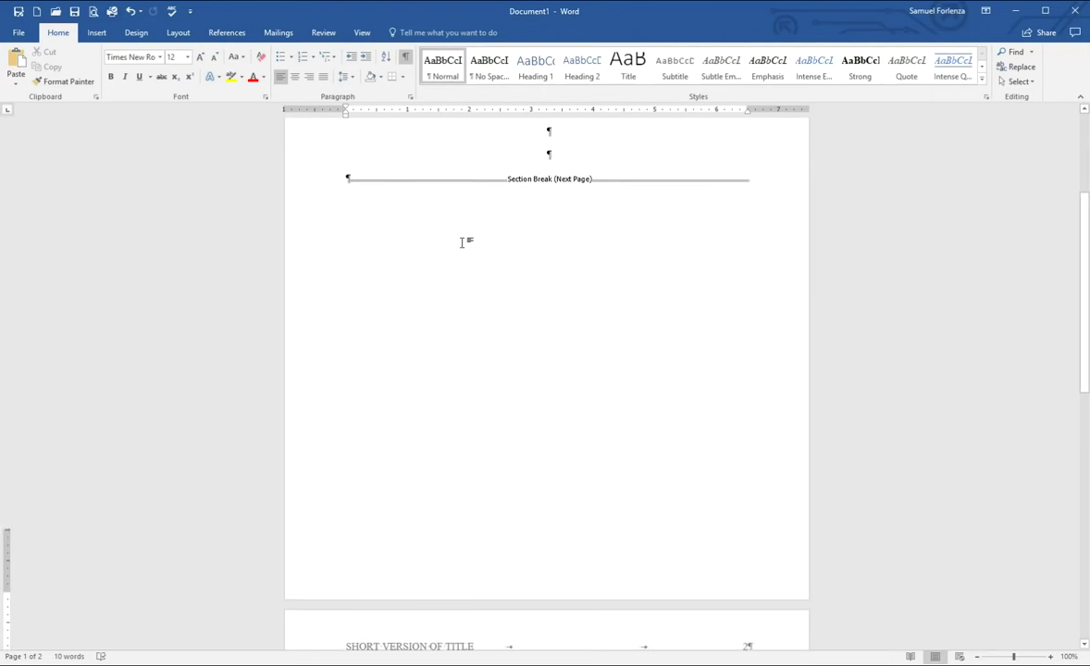
{"action": "scroll", "coordinate": [463, 242], "scroll_direction": "down", "scroll_amount": 2}
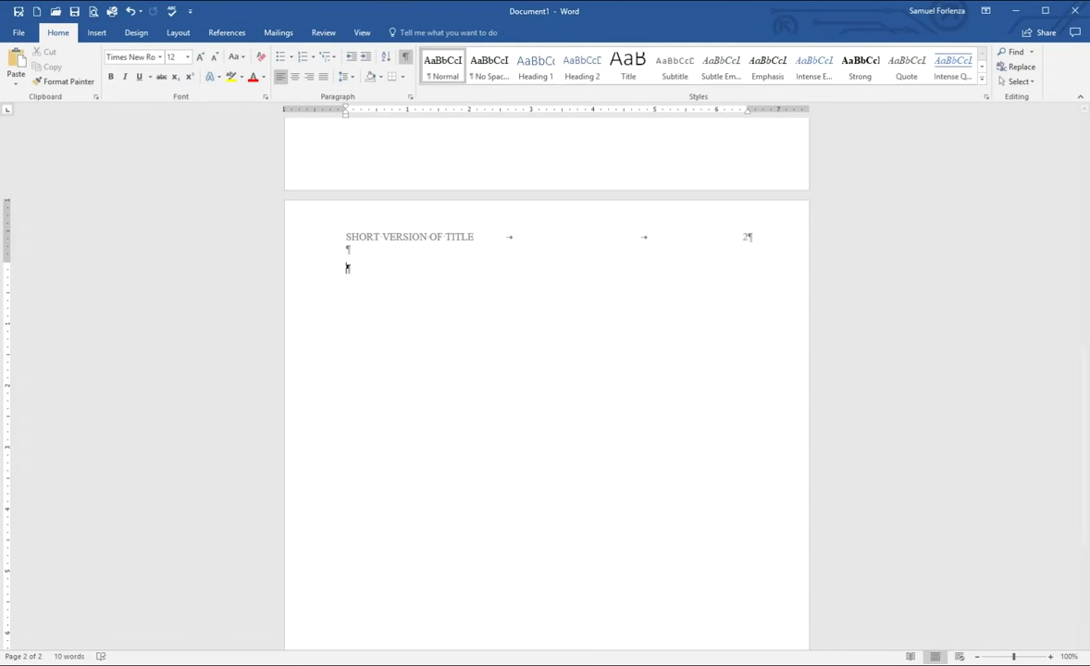
{"action": "scroll", "coordinate": [420, 284], "scroll_direction": "down", "scroll_amount": 1}
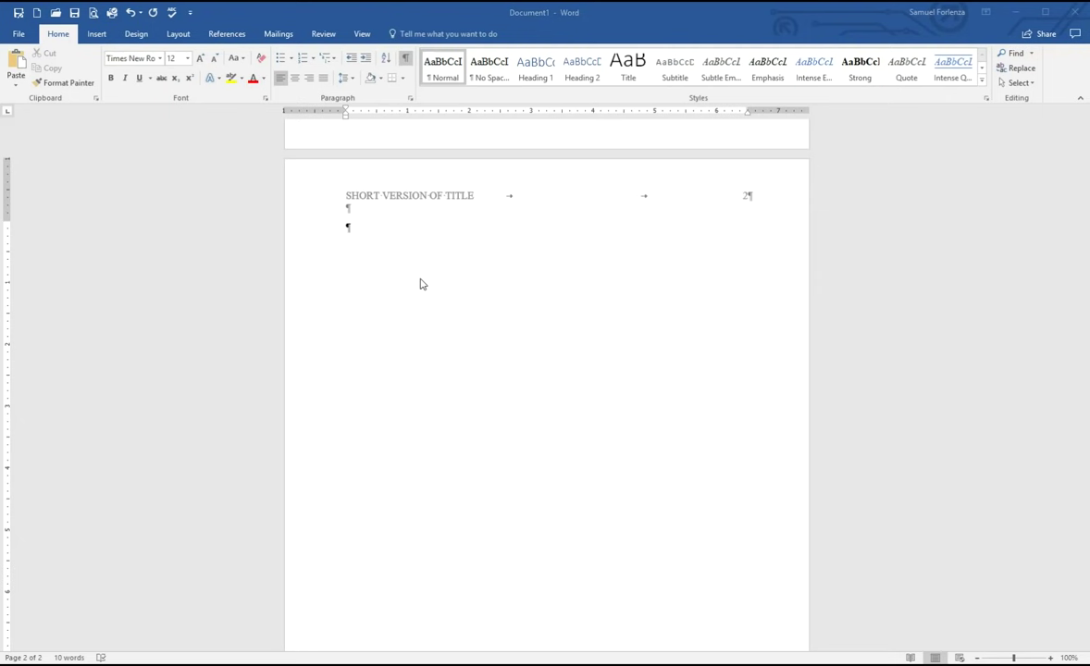
Step: Add a centred 'Abstract' heading and a left-aligned line 'Summarize your paper in 150-250 words.'
{"action": "left_click", "coordinate": [410, 262]}
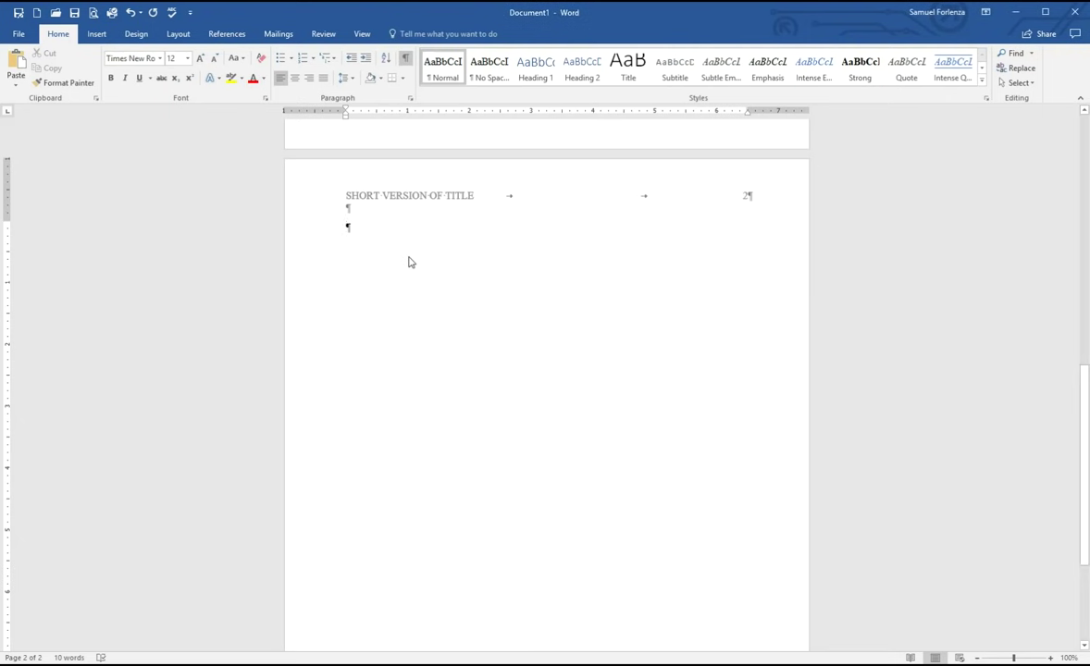
{"action": "left_click", "coordinate": [295, 78]}
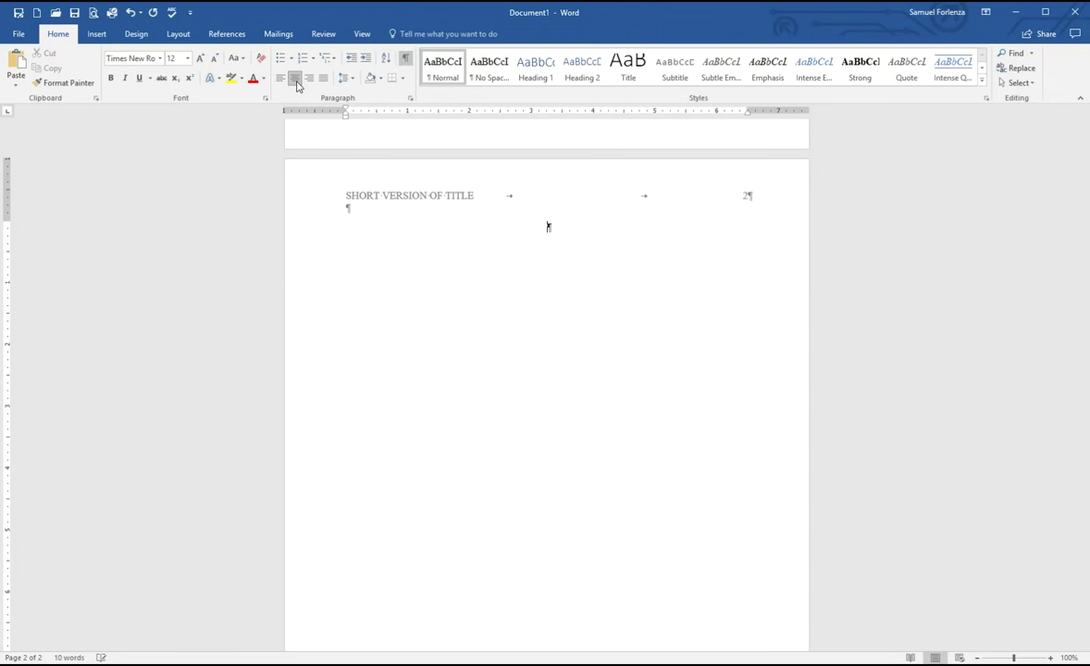
{"action": "type", "text": "Abstract"}
{"action": "key", "text": "Return"}
{"action": "left_click", "coordinate": [284, 81]}
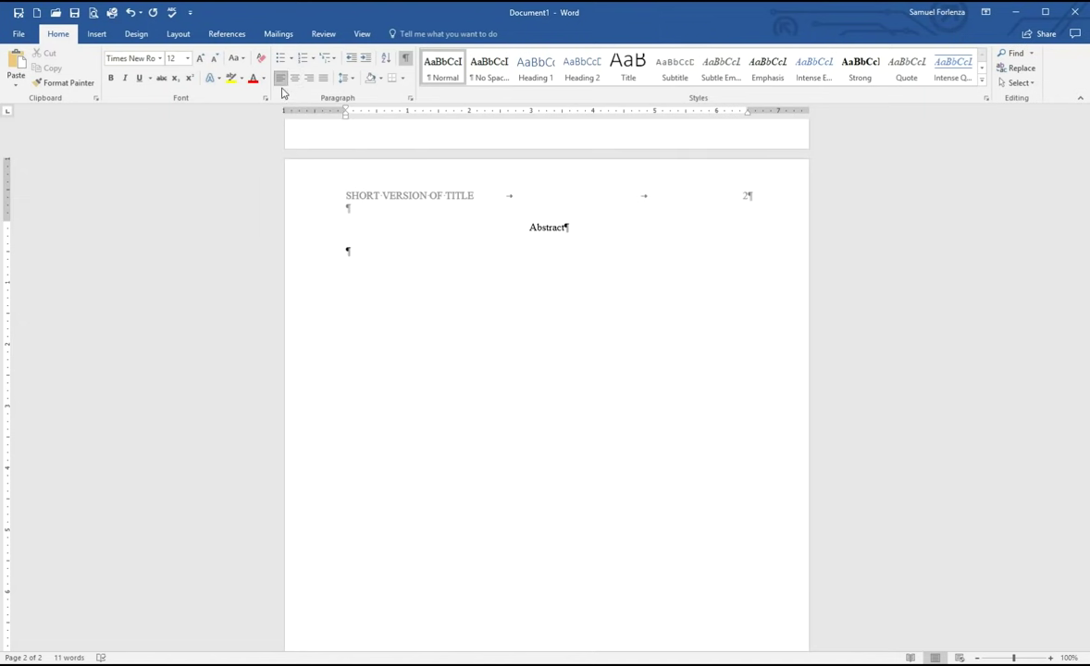
{"action": "type", "text": "Summarize your paper in 15"}
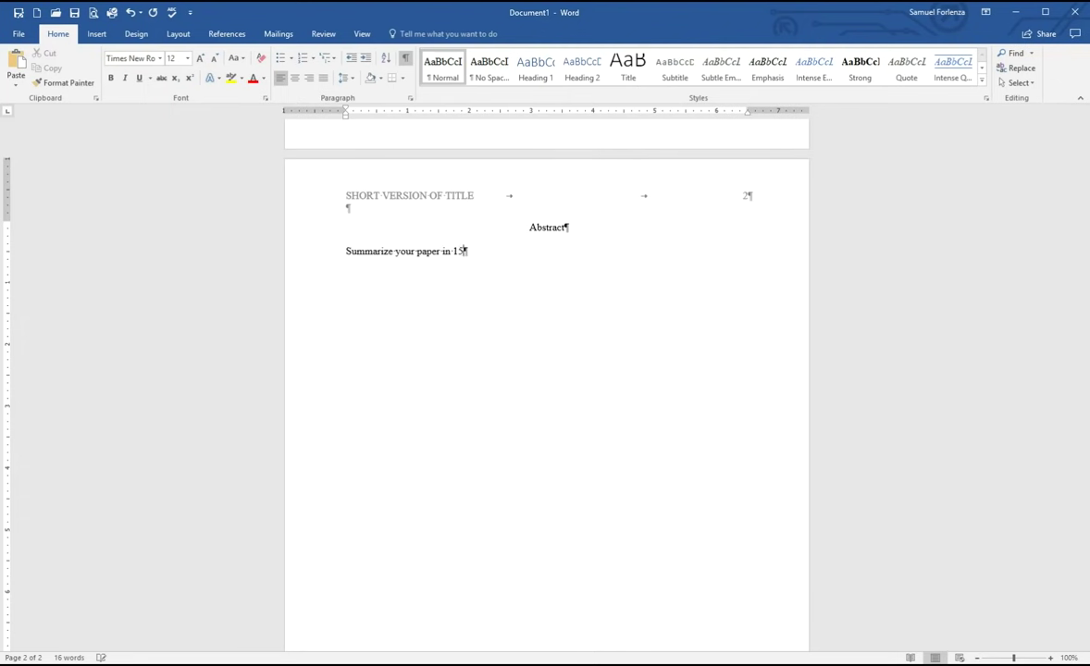
{"action": "type", "text": "0-250 words."}
Step: Remove the first-line indent so the abstract sentence sits flush left
{"action": "left_click", "coordinate": [346, 251]}
{"action": "key", "text": "Tab"}
{"action": "key", "text": "ctrl+z"}
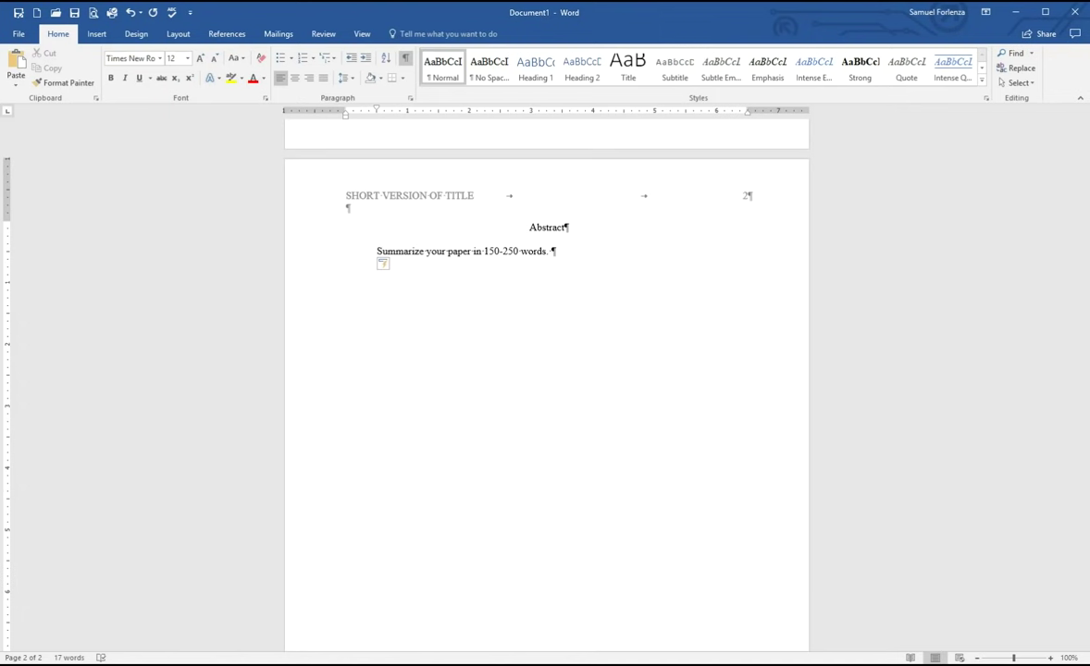
{"action": "key", "text": "BackSpace"}
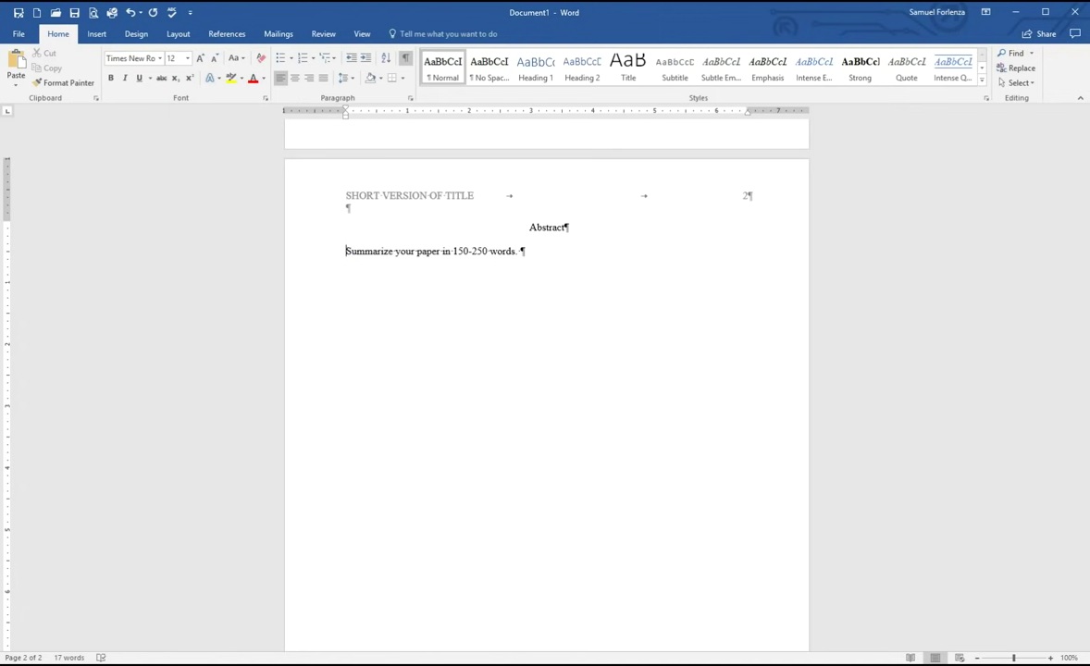
Step: Copy the abstract sentence and paste it repeatedly to lengthen the paragraph
{"action": "left_click", "coordinate": [259, 246]}
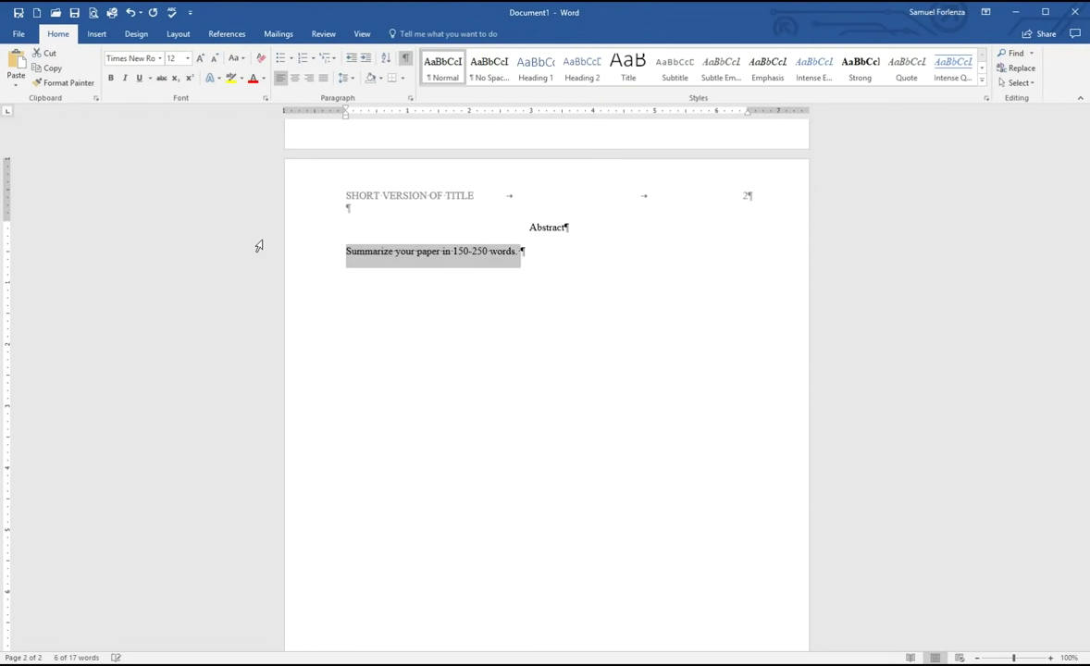
{"action": "key", "text": "ctrl+c"}
{"action": "key", "text": "End"}
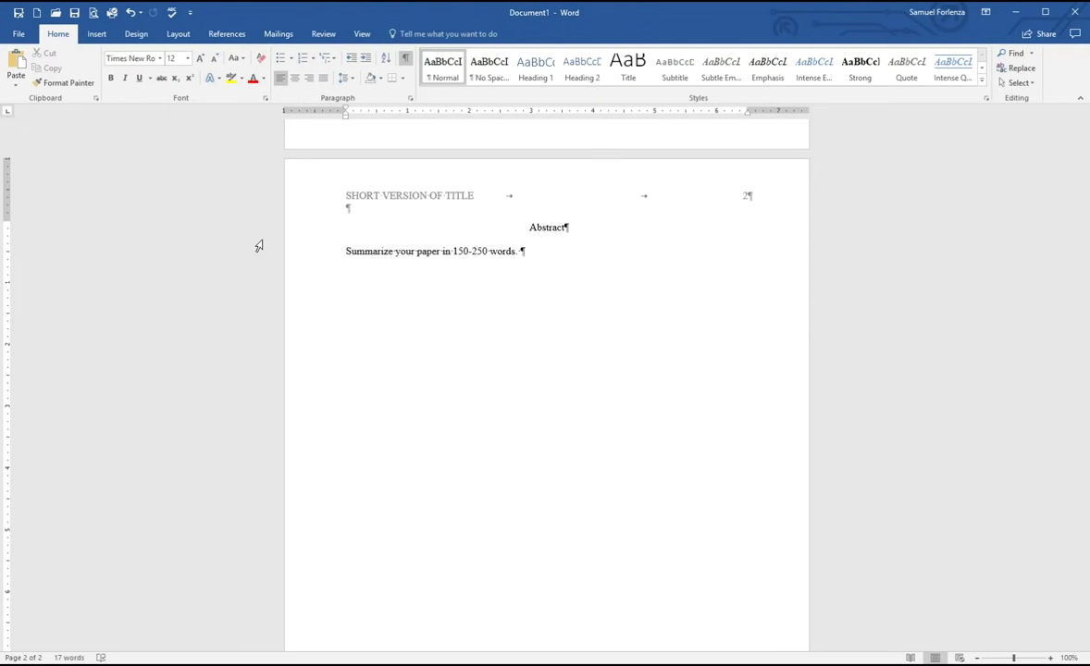
{"action": "key", "text": "ctrl+v"}
{"action": "key", "text": "ctrl+v"}
{"action": "key", "text": "ctrl+v"}
{"action": "key", "text": "ctrl+v"}
{"action": "key", "text": "ctrl+v"}
{"action": "key", "text": "ctrl+v"}
{"action": "key", "text": "ctrl+v"}
{"action": "key", "text": "ctrl+v"}
{"action": "key", "text": "ctrl+v"}
{"action": "key", "text": "ctrl+v"}
{"action": "key", "text": "ctrl+v"}
{"action": "key", "text": "ctrl+v"}
{"action": "key", "text": "ctrl+v"}
{"action": "key", "text": "ctrl+v"}
{"action": "key", "text": "ctrl+v"}
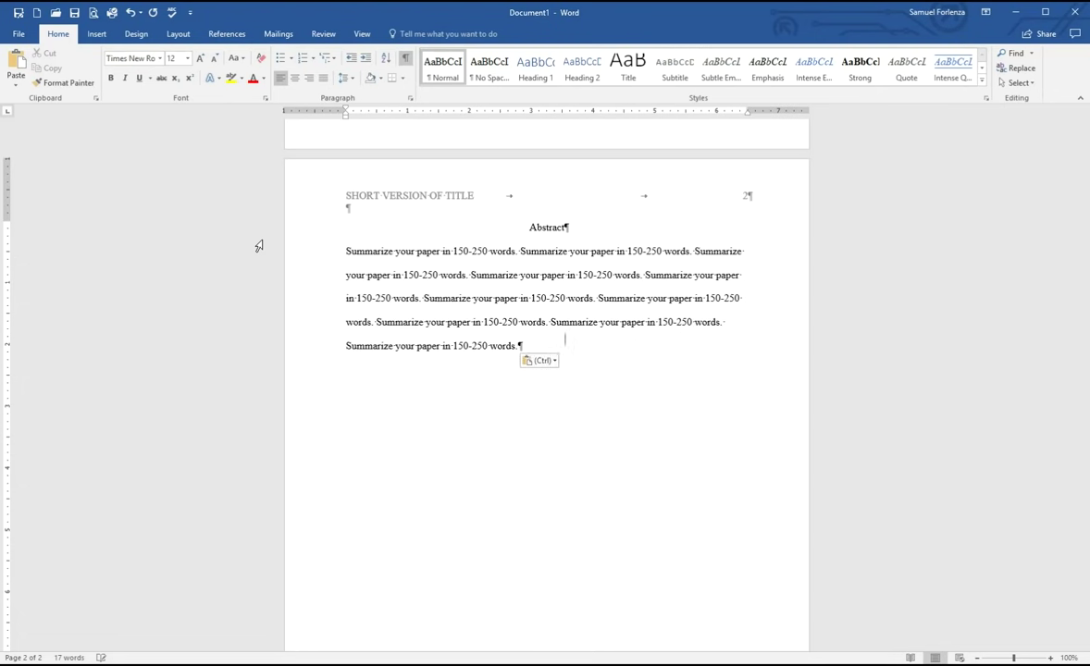
{"action": "key", "text": "ctrl+v"}
{"action": "key", "text": "ctrl+v"}
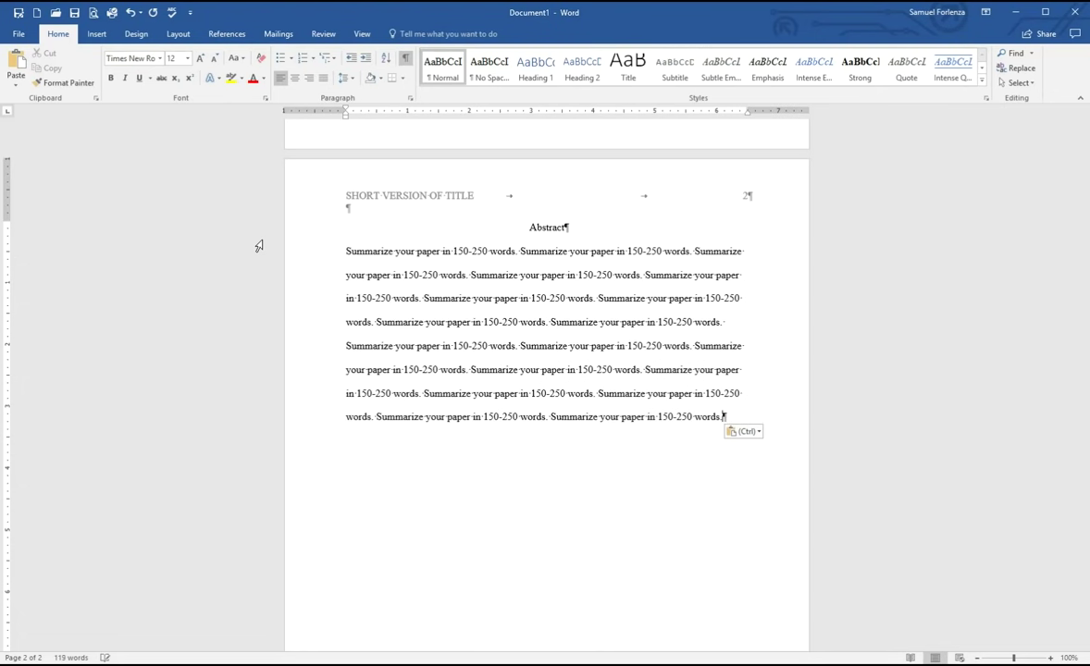
{"action": "key", "text": "ctrl+v"}
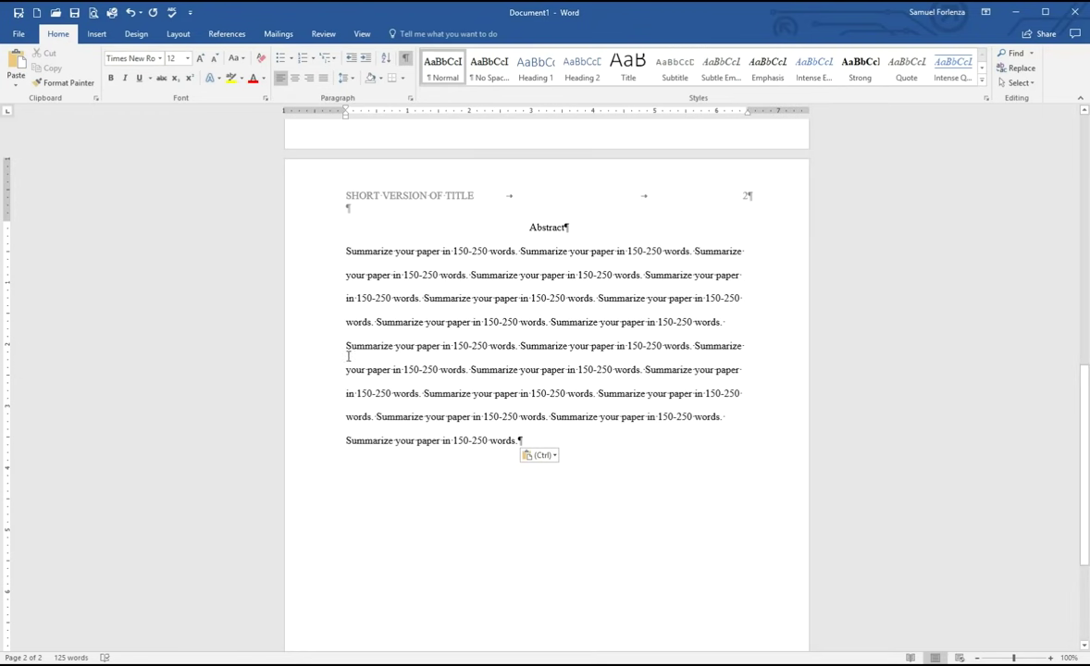
Step: Check the nine-line abstract paragraph and add empty lines below it
{"action": "scroll", "coordinate": [315, 412], "scroll_direction": "down", "scroll_amount": 1}
{"action": "scroll", "coordinate": [315, 413], "scroll_direction": "down", "scroll_amount": 1}
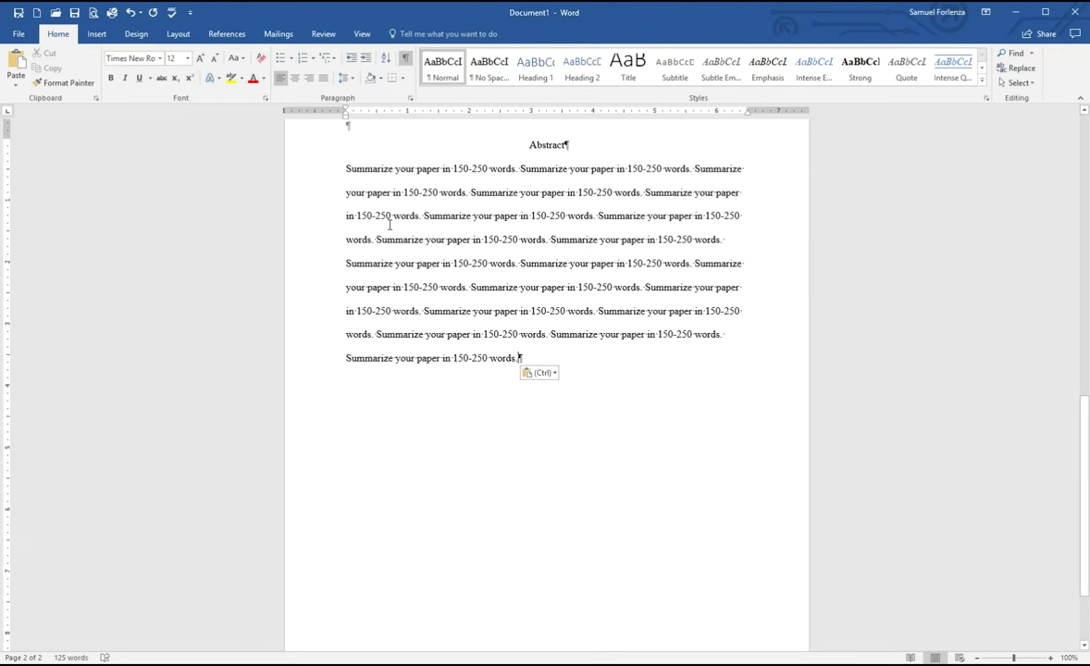
{"action": "left_click_drag", "start_coordinate": [303, 172], "coordinate": [299, 342]}
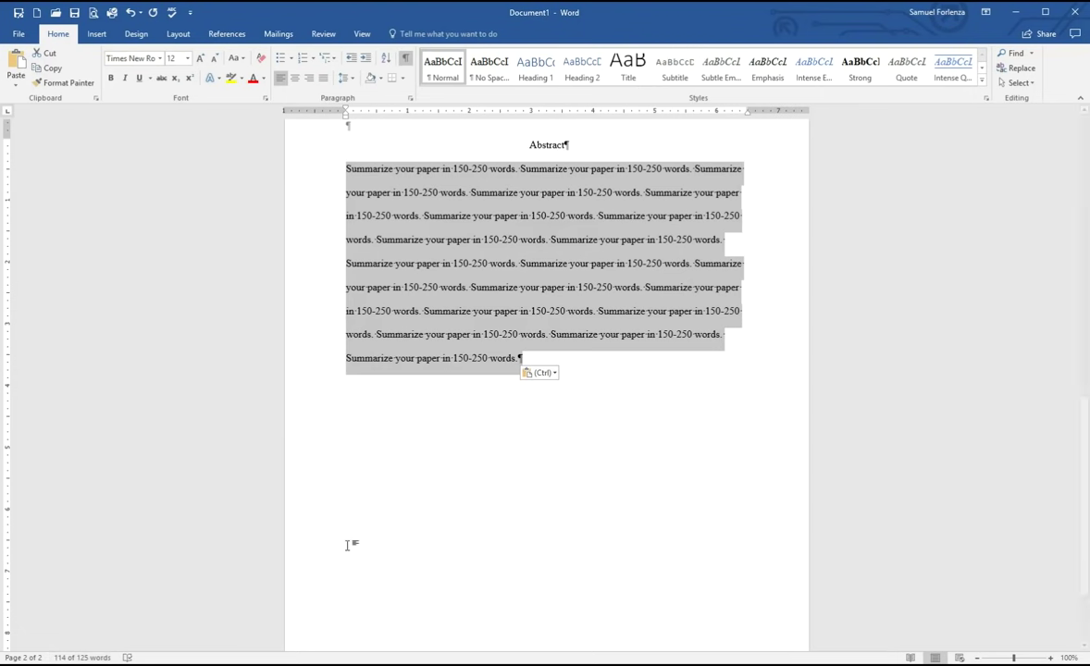
{"action": "left_click", "coordinate": [603, 364]}
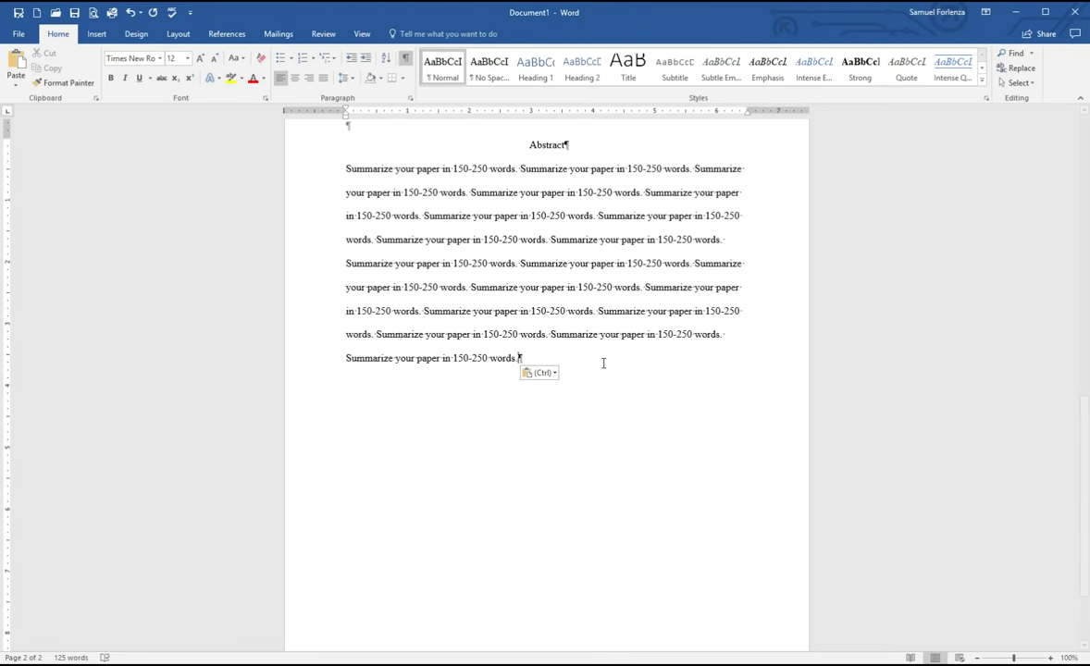
{"action": "key", "text": "Return"}
{"action": "key", "text": "Return"}
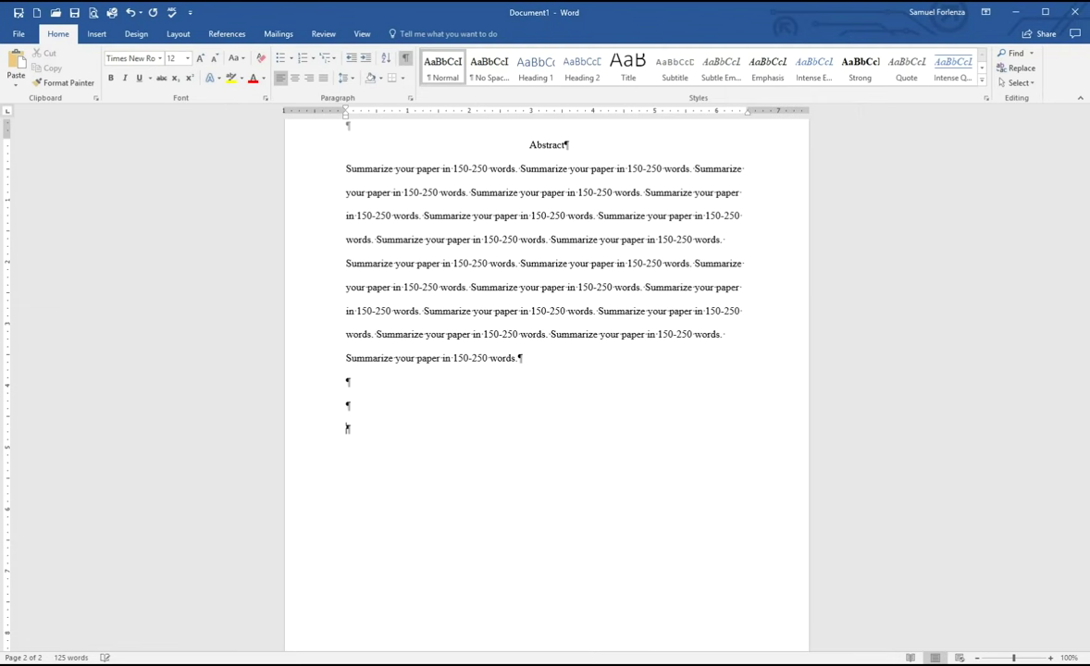
Step: Insert a page break after the abstract, creating page 3 headed SHORT VERSION OF TITLE
{"action": "scroll", "coordinate": [564, 362], "scroll_direction": "down", "scroll_amount": 2}
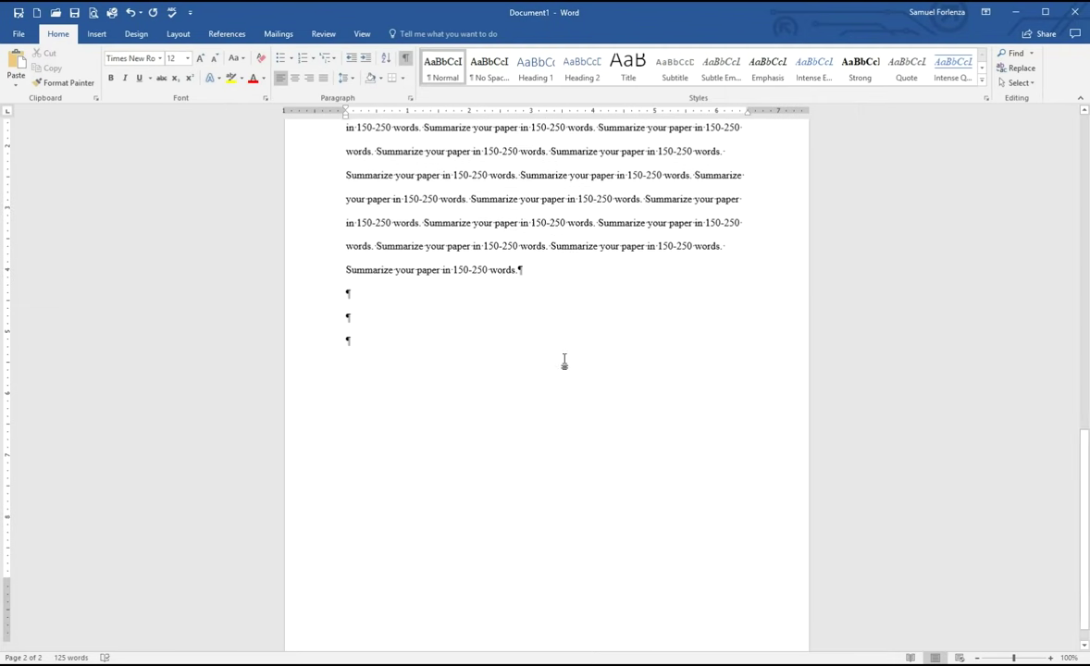
{"action": "left_click", "coordinate": [96, 35]}
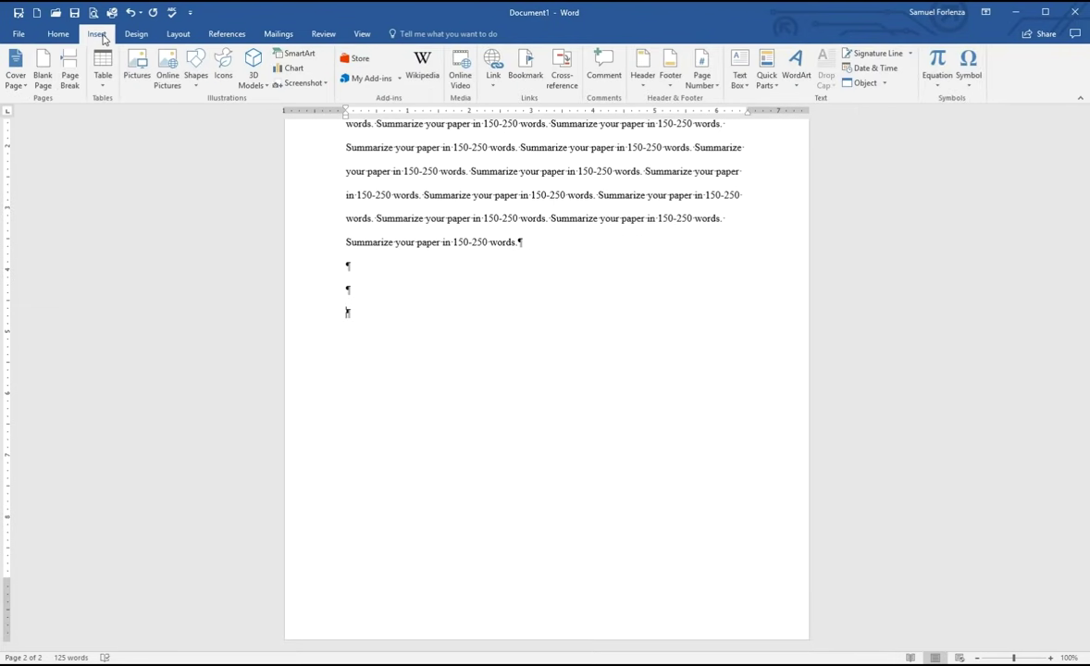
{"action": "left_click", "coordinate": [71, 76]}
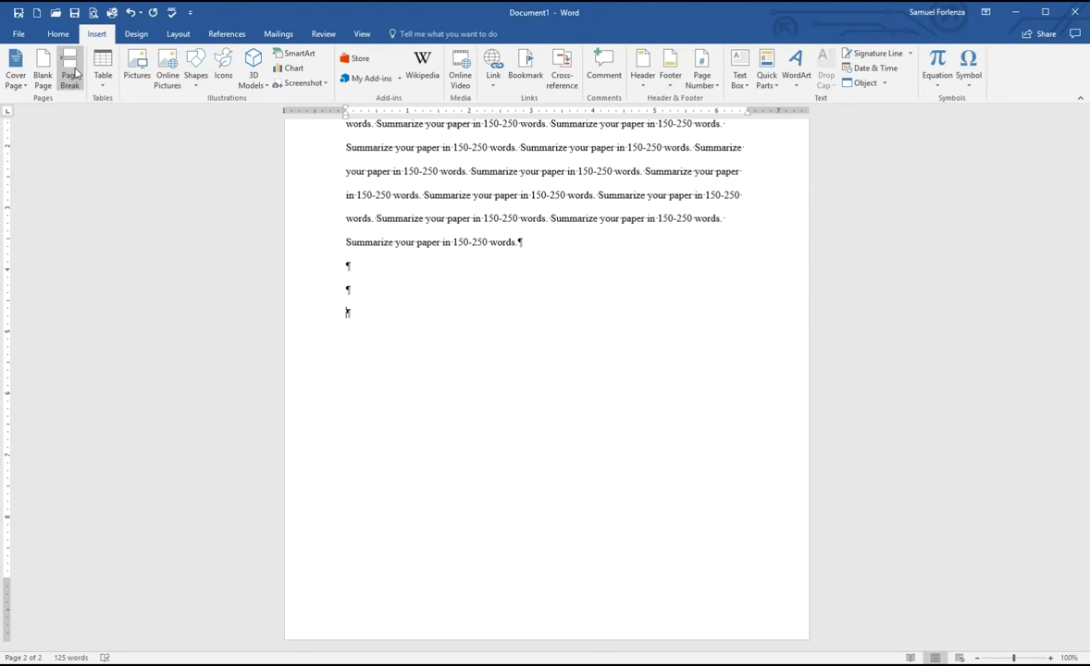
{"action": "scroll", "coordinate": [463, 356], "scroll_direction": "down", "scroll_amount": 6}
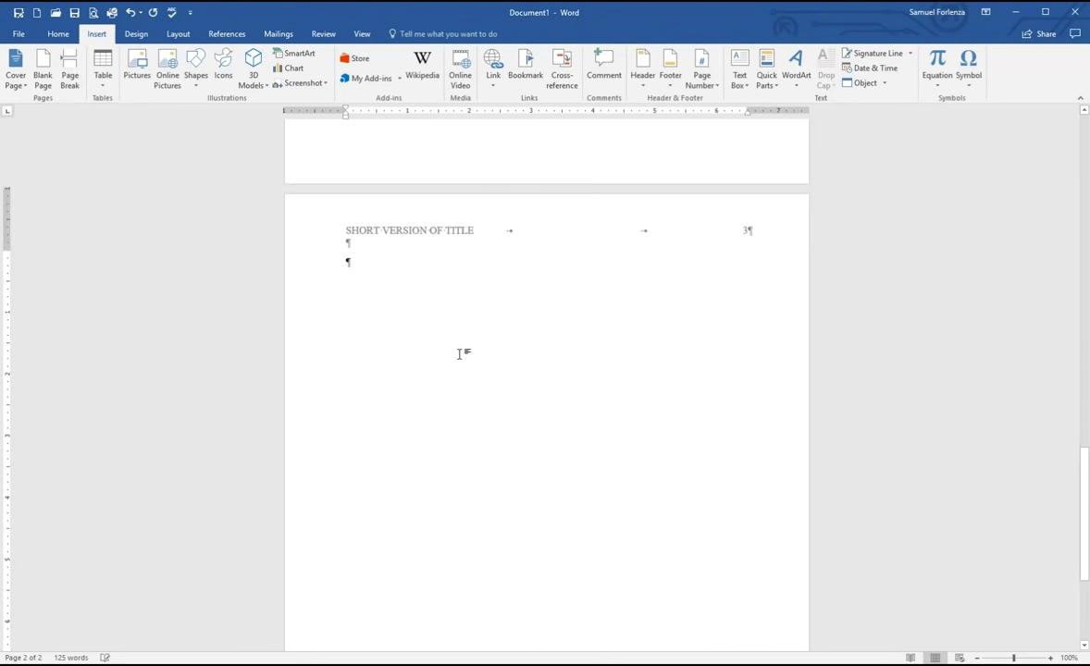
{"action": "scroll", "coordinate": [458, 353], "scroll_direction": "down", "scroll_amount": 1}
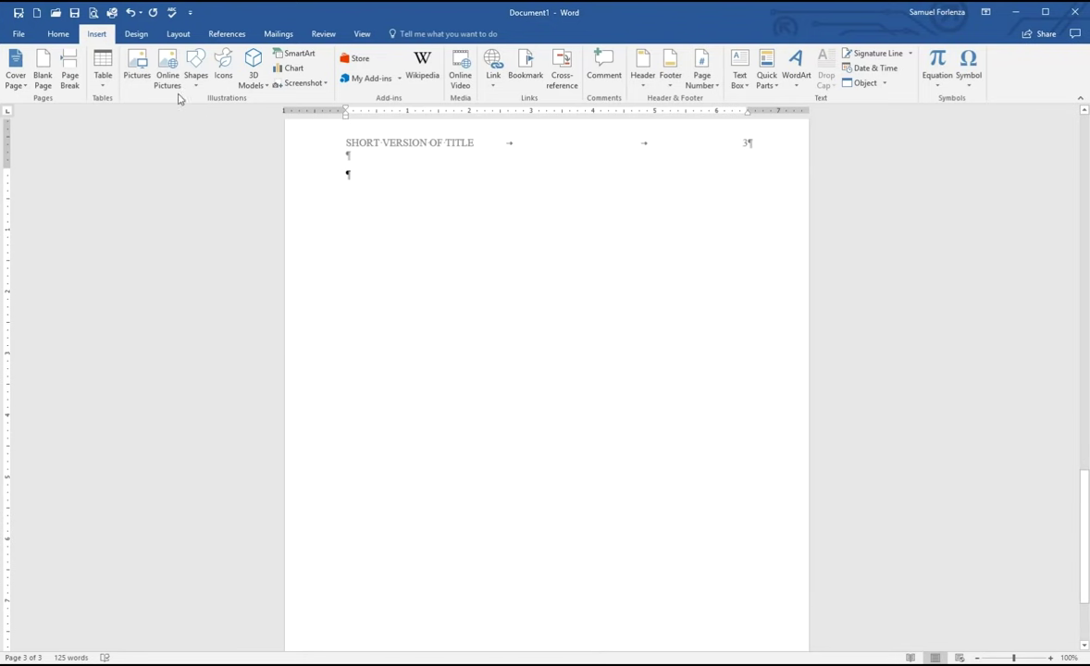
{"action": "left_click", "coordinate": [57, 34]}
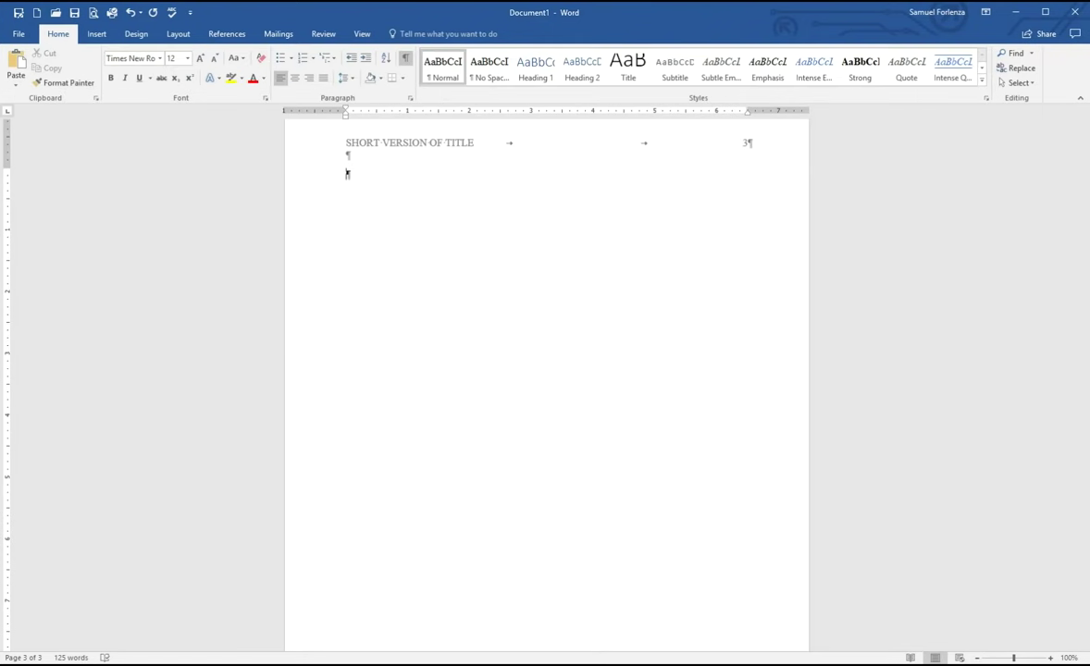
{"action": "scroll", "coordinate": [407, 256], "scroll_direction": "up", "scroll_amount": 1}
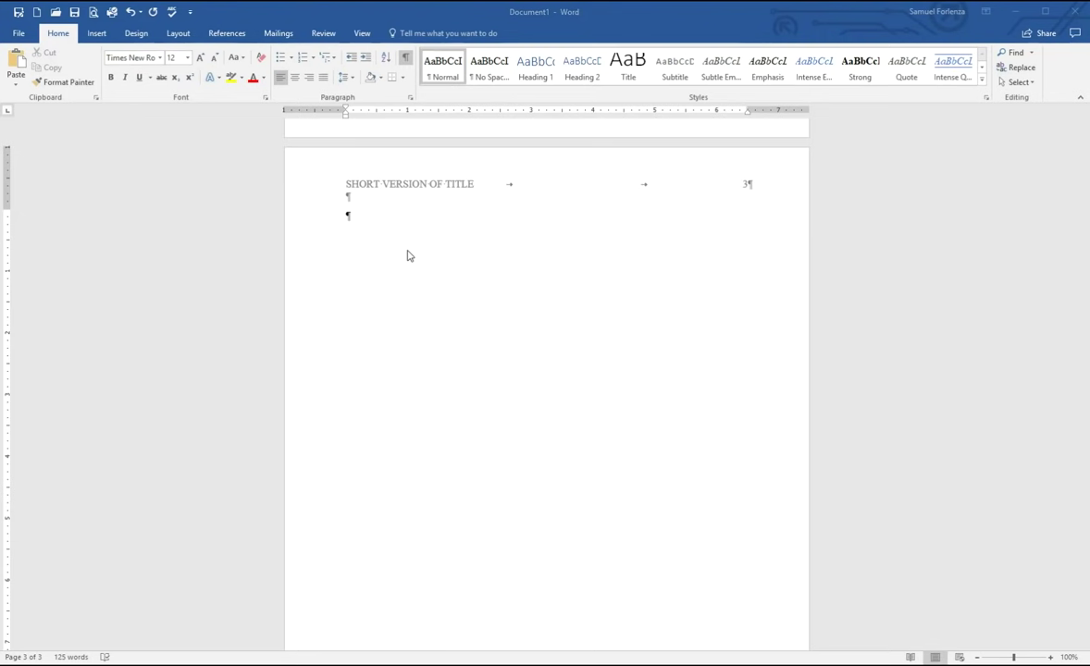
{"action": "scroll", "coordinate": [407, 255], "scroll_direction": "up", "scroll_amount": 20}
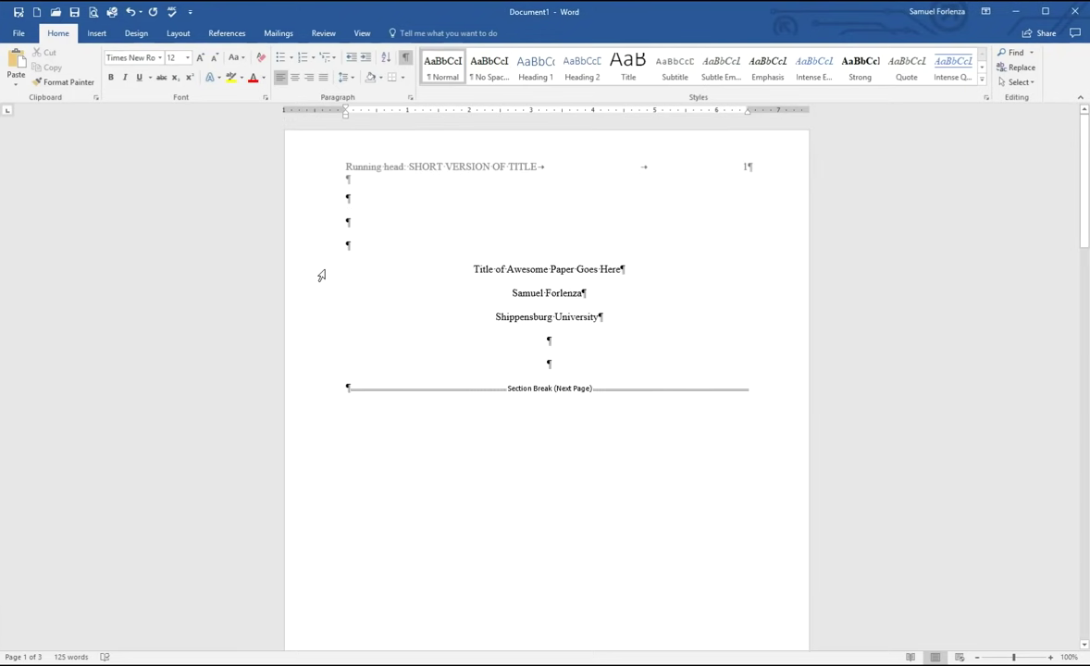
Step: Copy 'Title of Awesome Paper Goes Here' from page 1 to page 3's first line
{"action": "left_click", "coordinate": [320, 275]}
{"action": "left_click", "coordinate": [43, 65]}
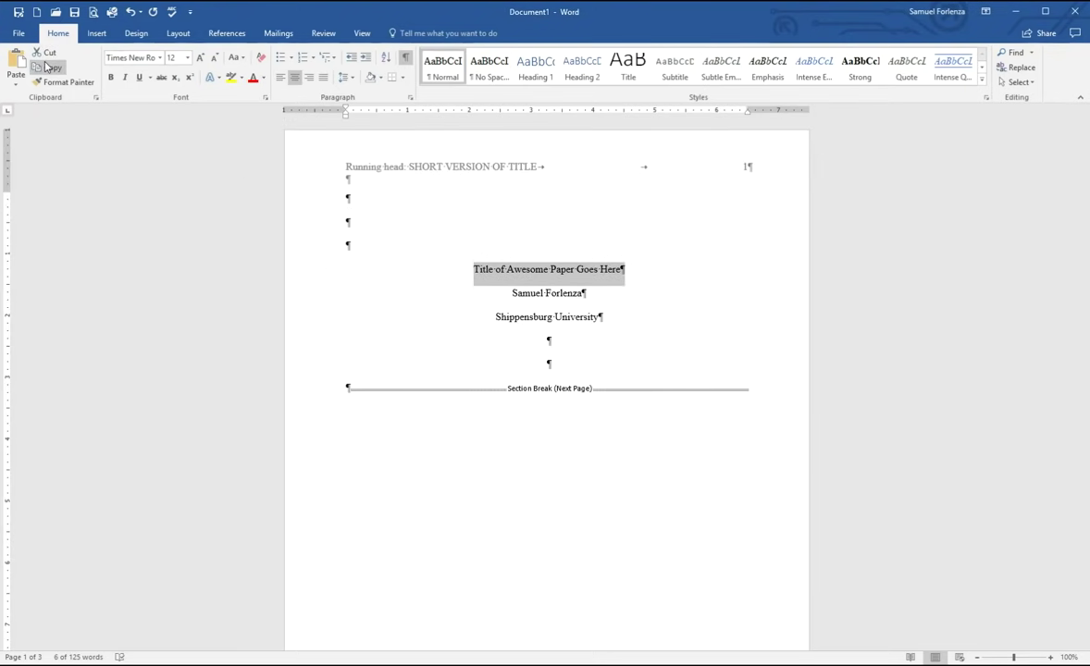
{"action": "scroll", "coordinate": [414, 242], "scroll_direction": "down", "scroll_amount": 15}
{"action": "scroll", "coordinate": [415, 243], "scroll_direction": "down", "scroll_amount": 5}
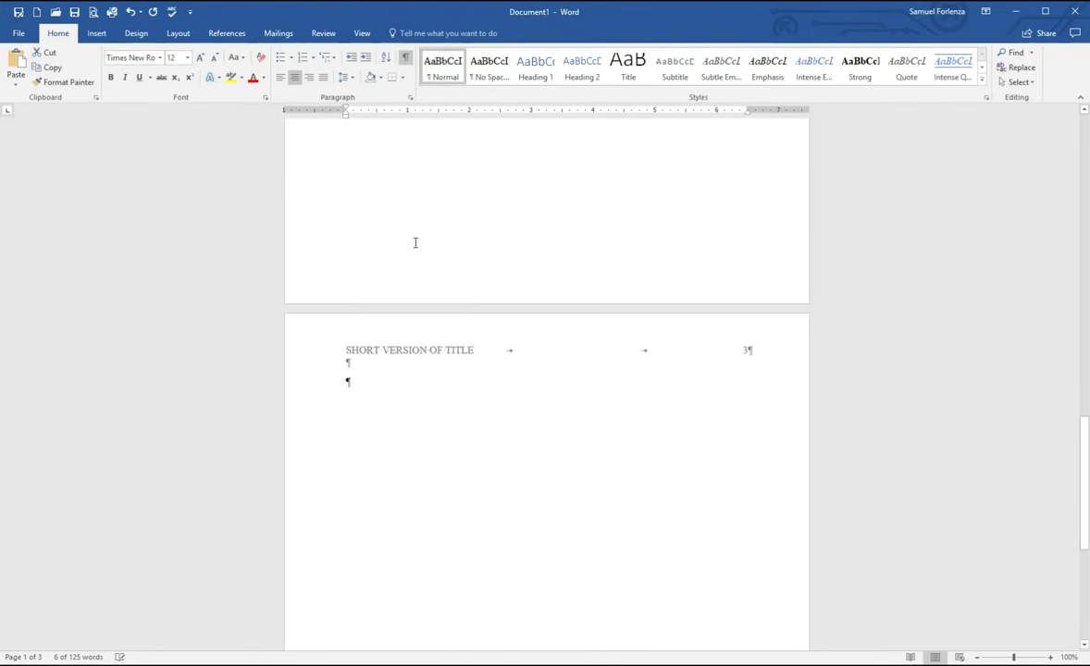
{"action": "left_click", "coordinate": [363, 220]}
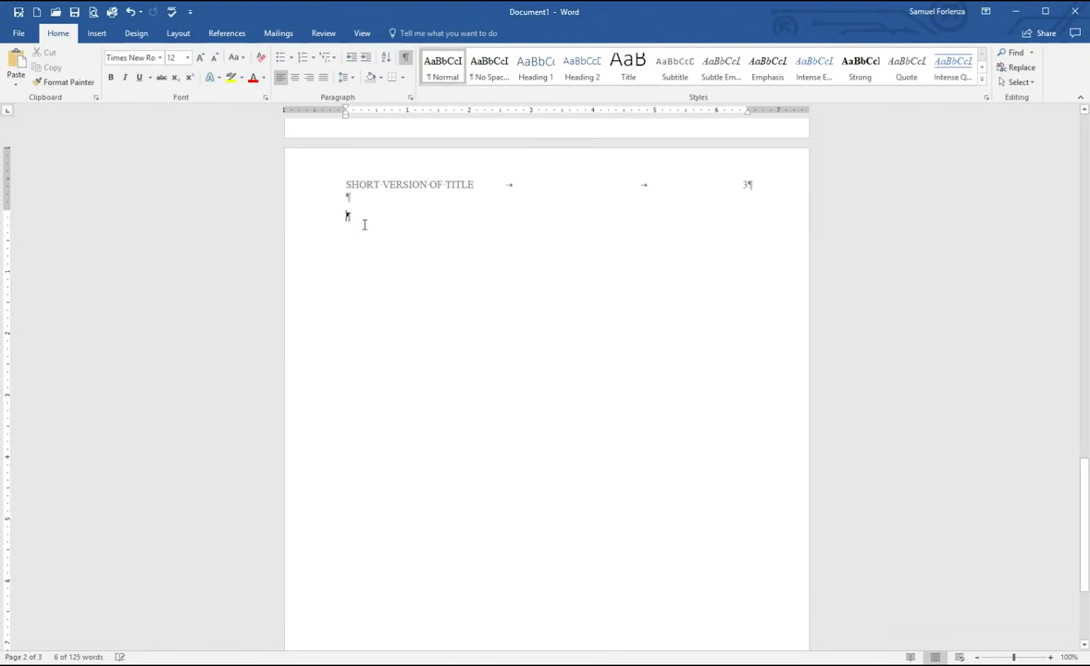
{"action": "left_click", "coordinate": [16, 65]}
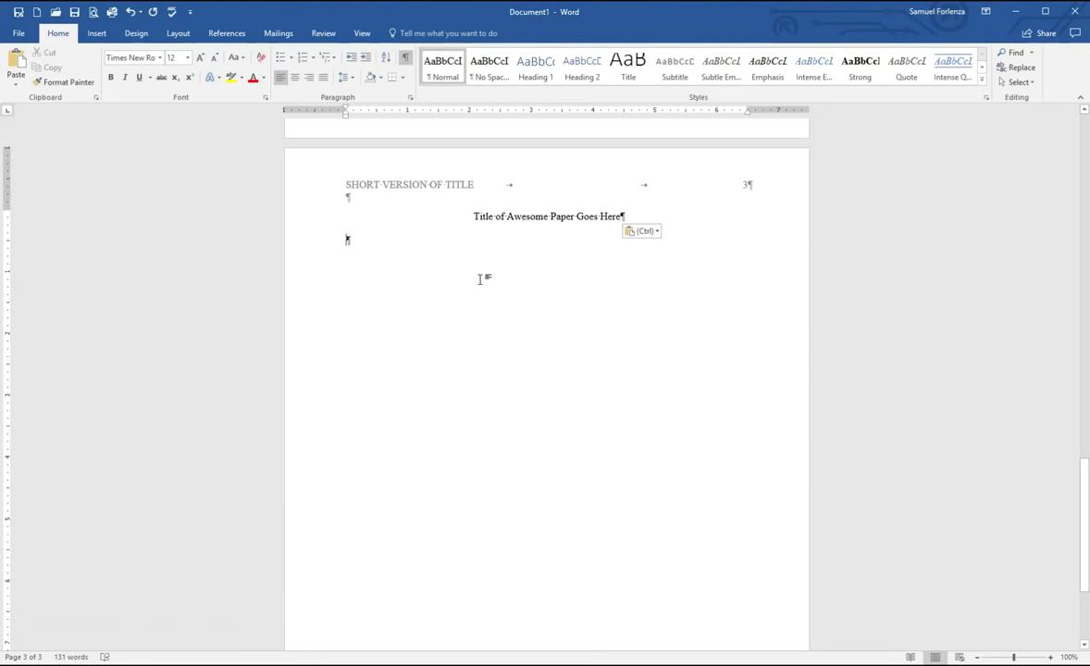
{"action": "key", "text": "Tab"}
Step: Type 'Start writing your paper.' as the body line and add blank lines below it
{"action": "type", "text": "Start writing your "}
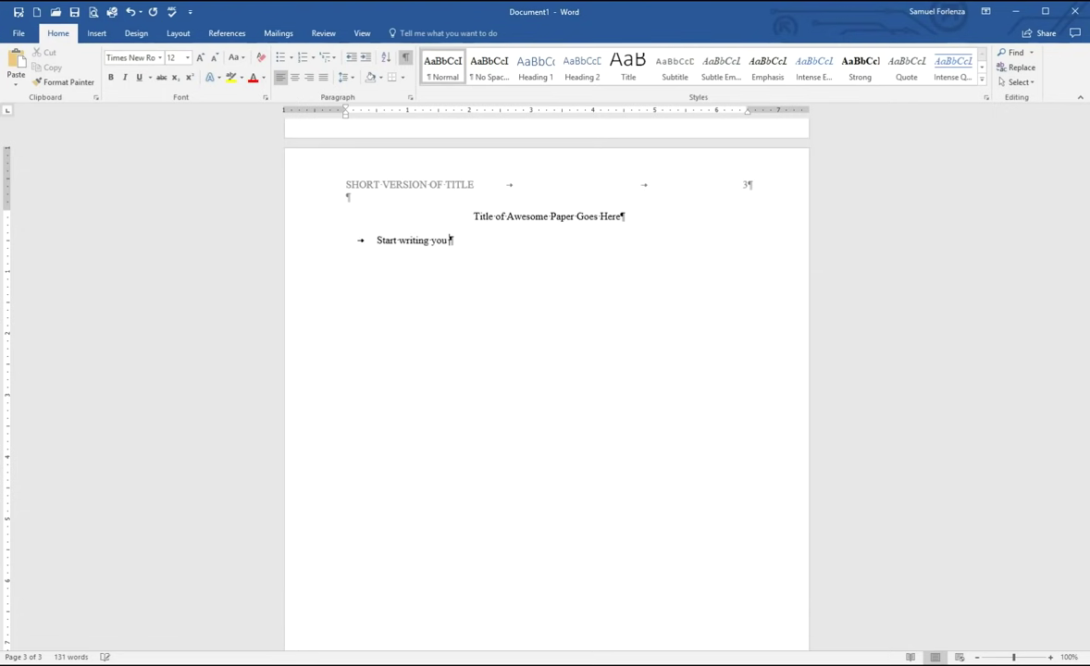
{"action": "type", "text": "paper."}
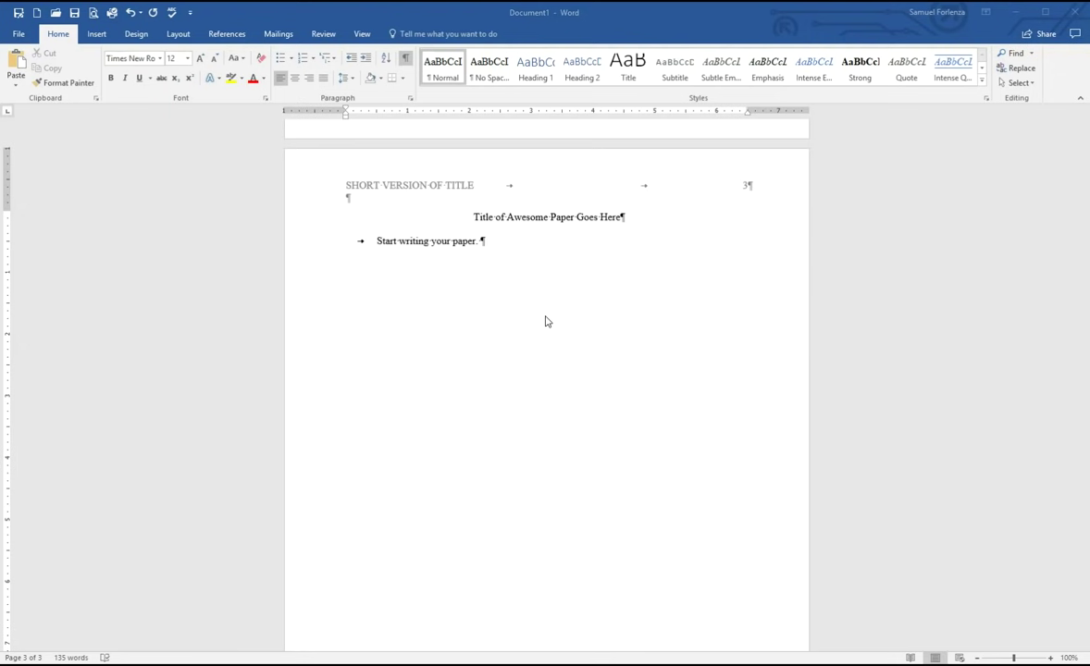
{"action": "left_click", "coordinate": [550, 311]}
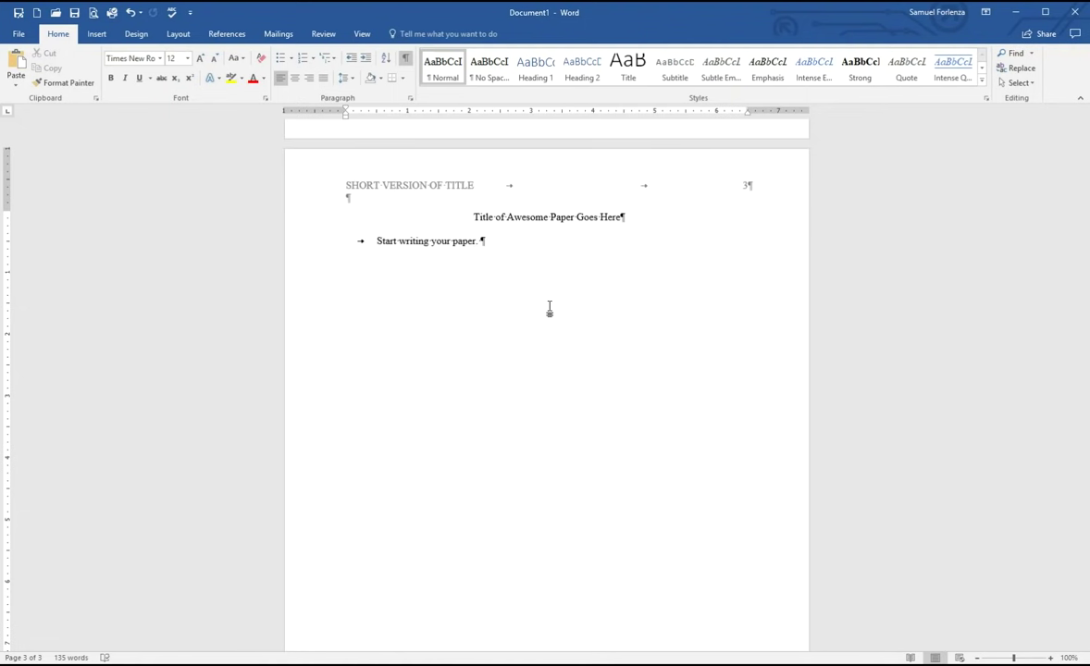
{"action": "key", "text": "Return"}
{"action": "key", "text": "Return"}
{"action": "key", "text": "Return"}
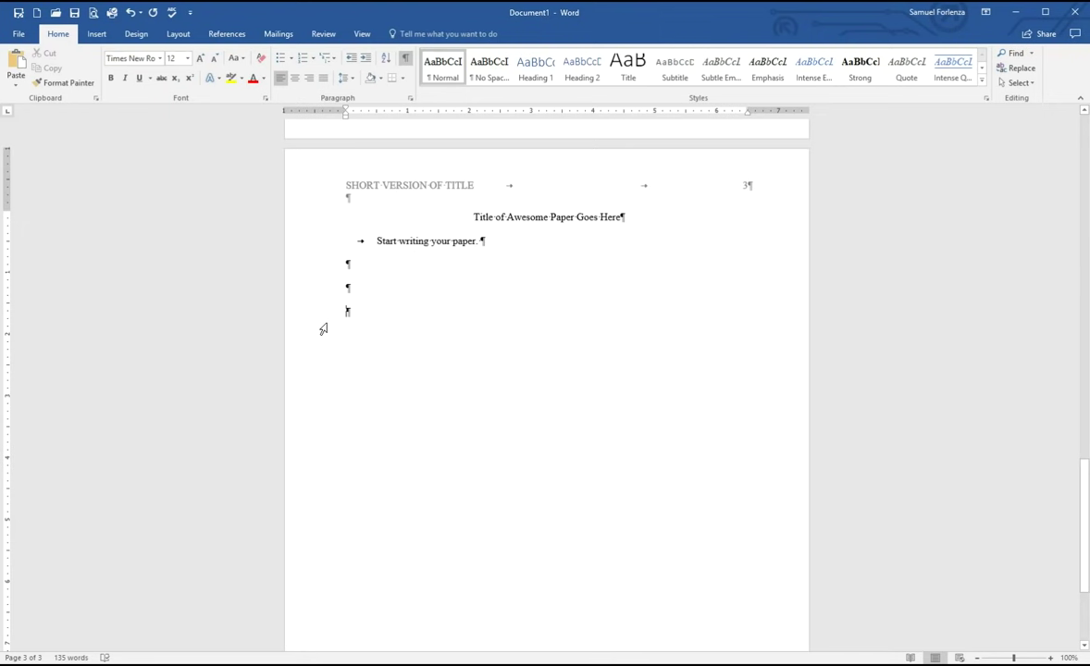
Step: Type the bold, centred heading 'Write the Name of Your Level 1 Heading' on page 3
{"action": "left_click", "coordinate": [318, 289]}
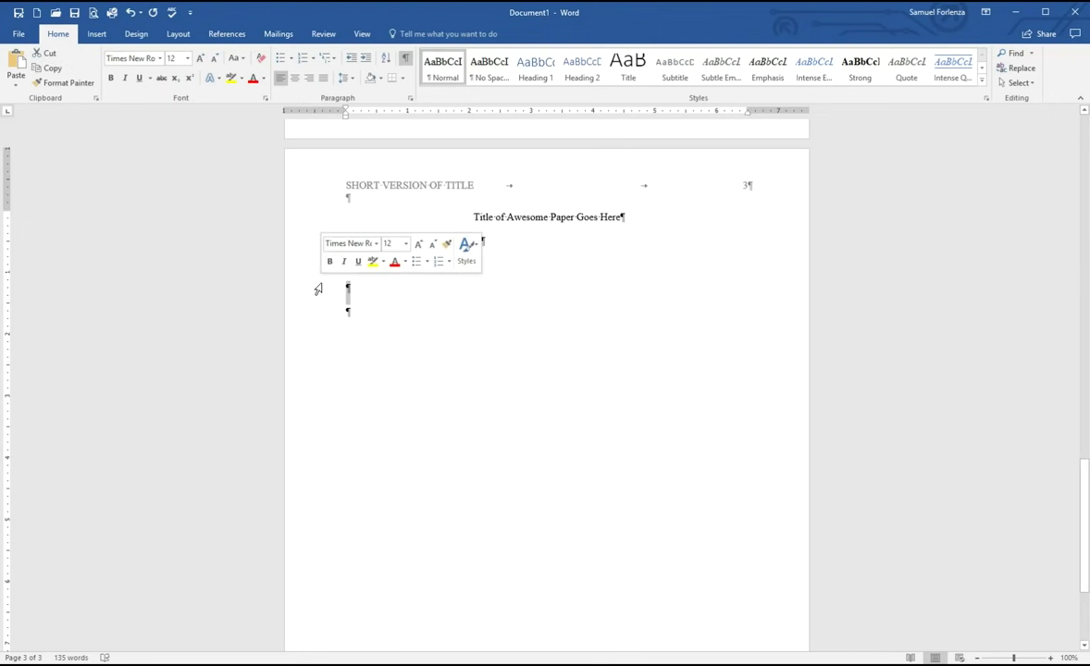
{"action": "left_click", "coordinate": [292, 78]}
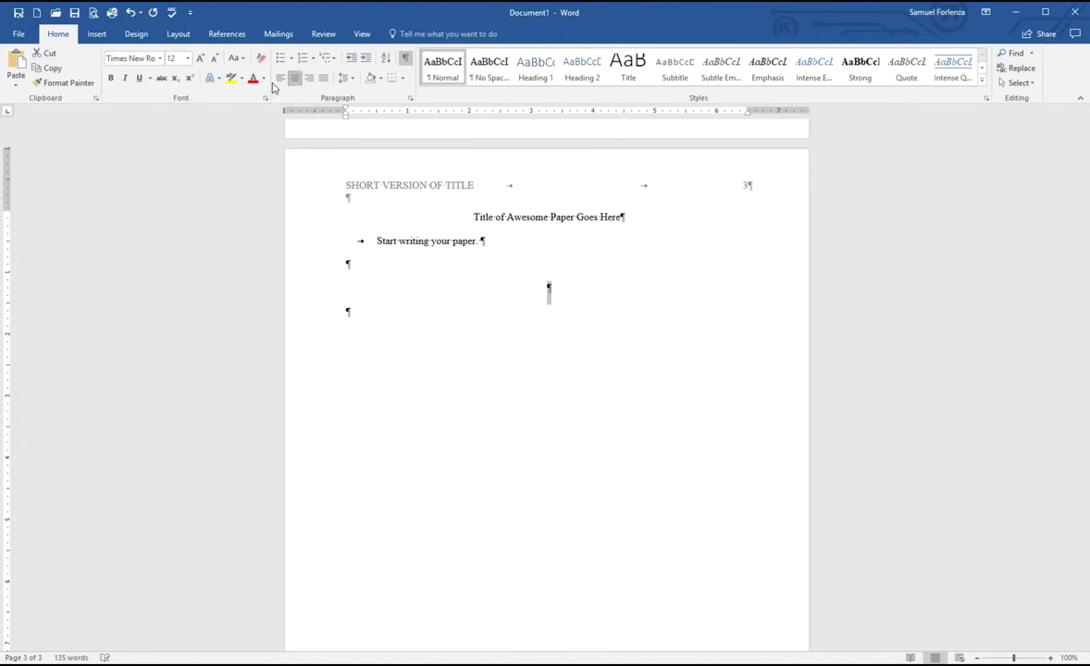
{"action": "left_click", "coordinate": [110, 78]}
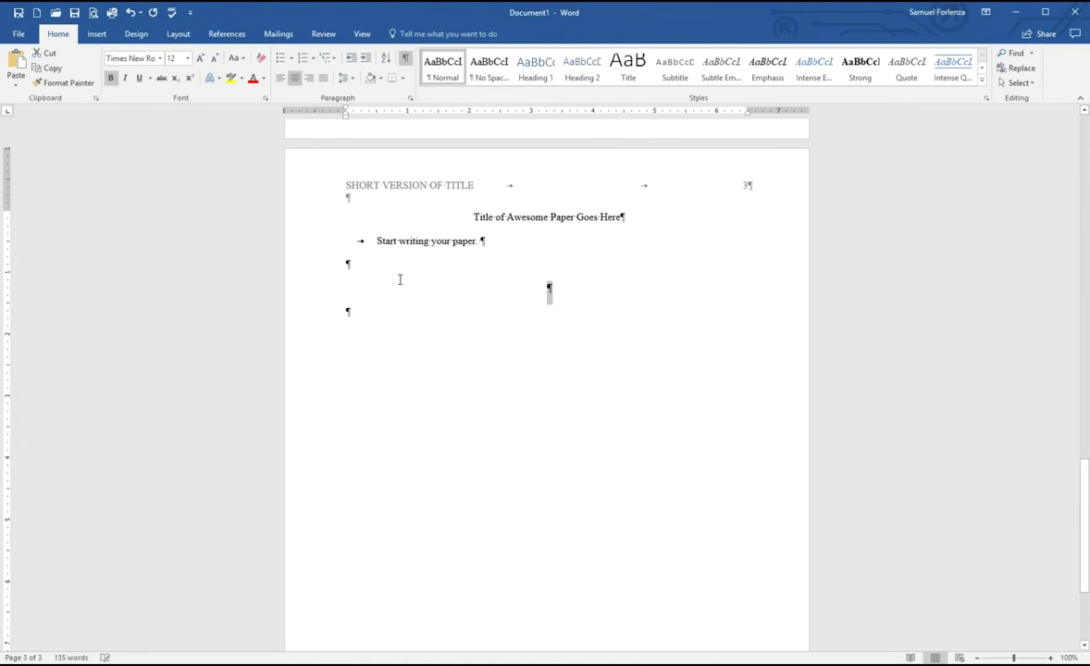
{"action": "type", "text": "Write the Name of Your Level 1 Heading"}
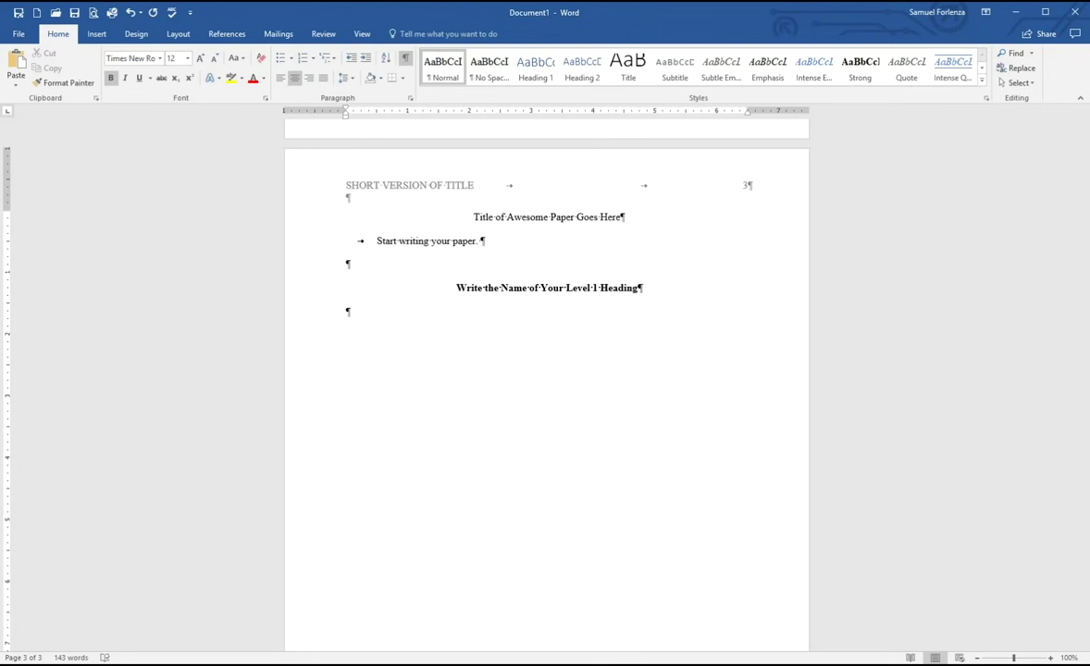
{"action": "left_click", "coordinate": [277, 287]}
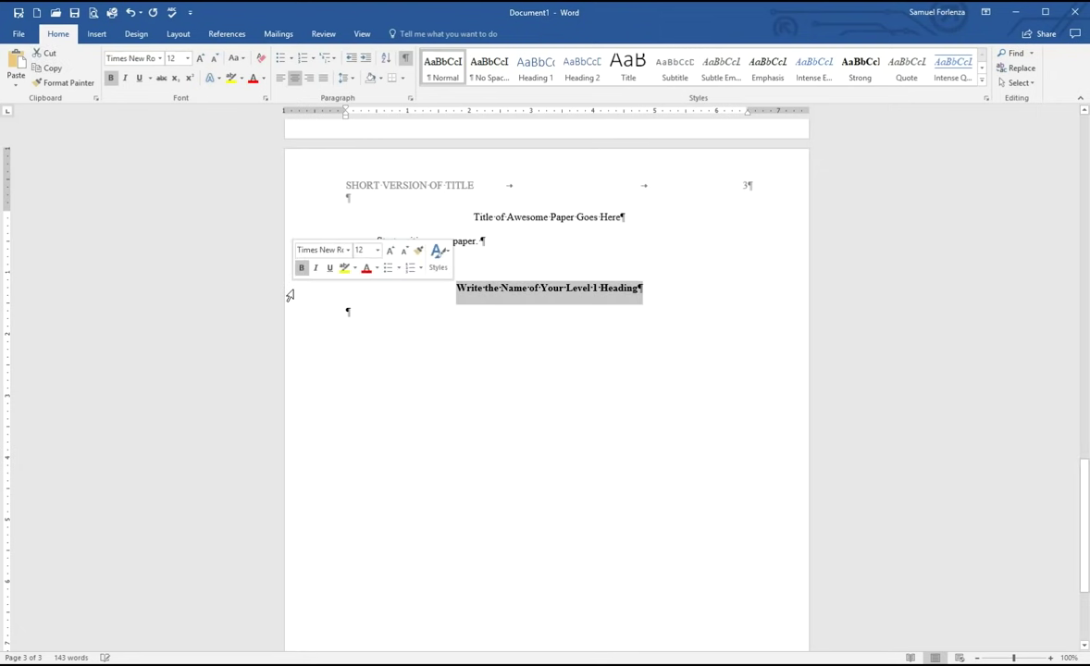
{"action": "left_click", "coordinate": [396, 338]}
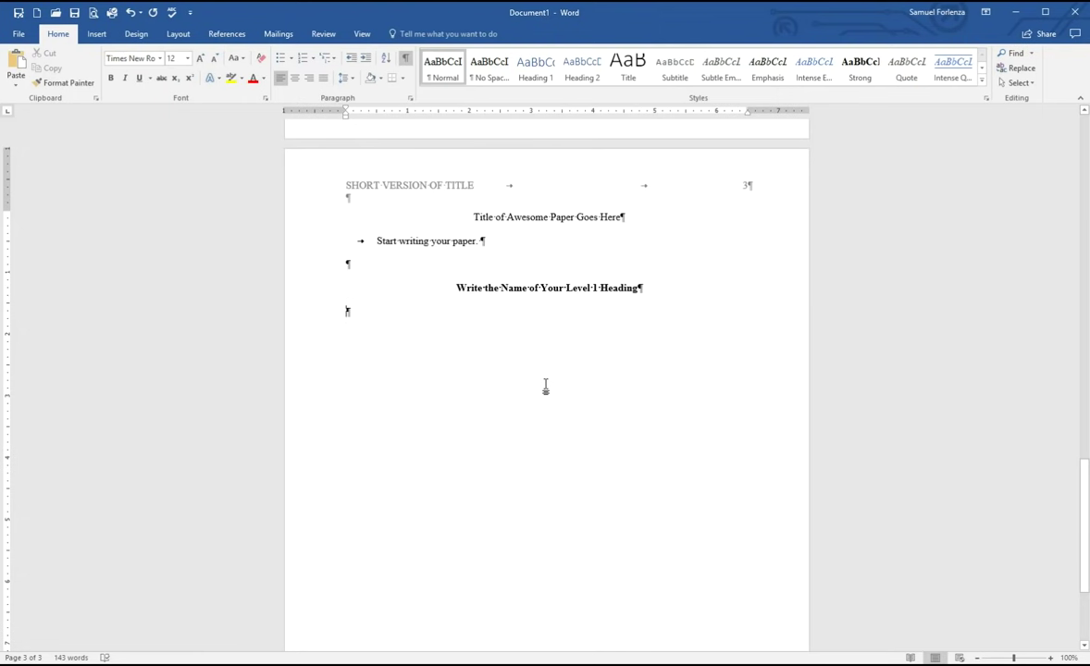
Step: Type the indented line 'Start writing first section information.' under the heading
{"action": "key", "text": "Tab"}
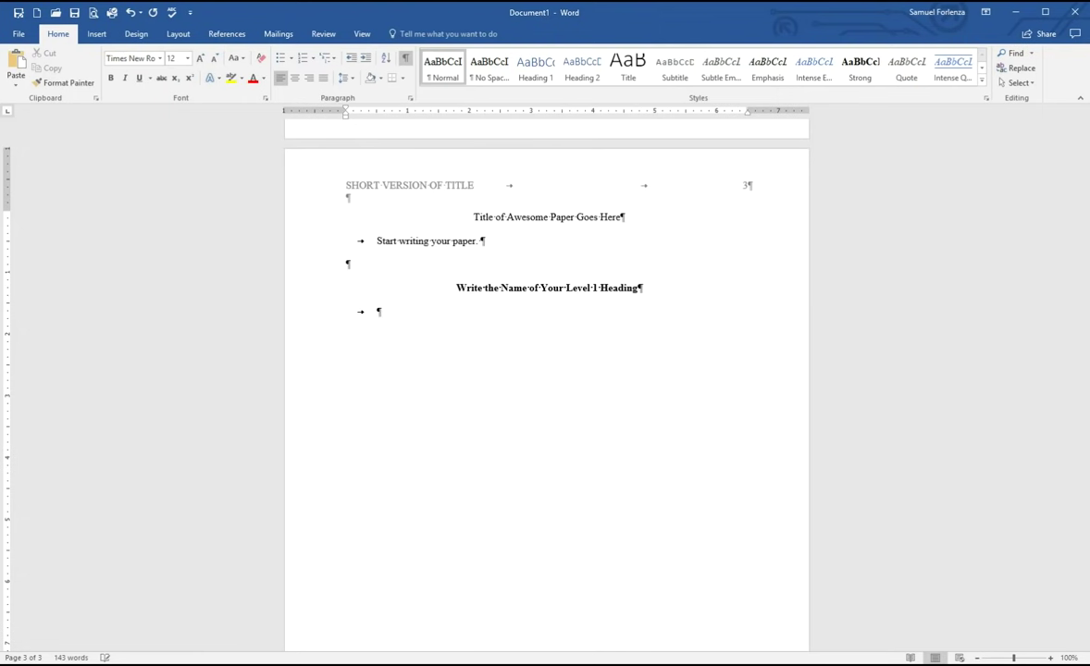
{"action": "type", "text": "Start writing first section information."}
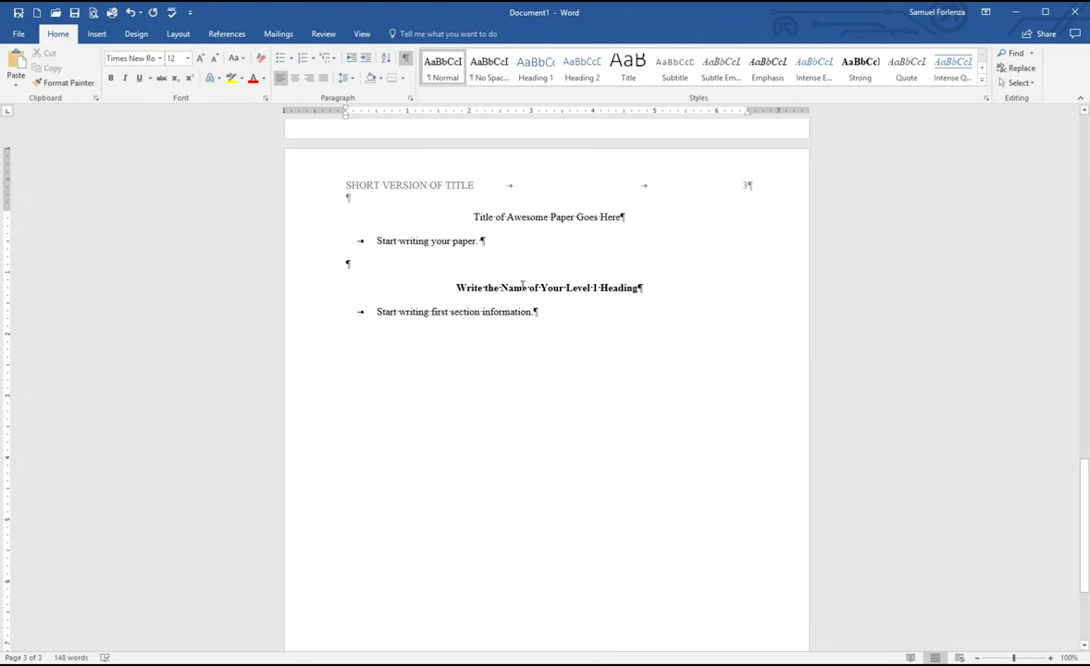
Step: Add a bold 'Level 2 Heading' on a new line, then the tab-indented line 'Start writing on next line.'
{"action": "key", "text": "Return"}
{"action": "key", "text": "ctrl+b"}
{"action": "type", "text": "Level"}
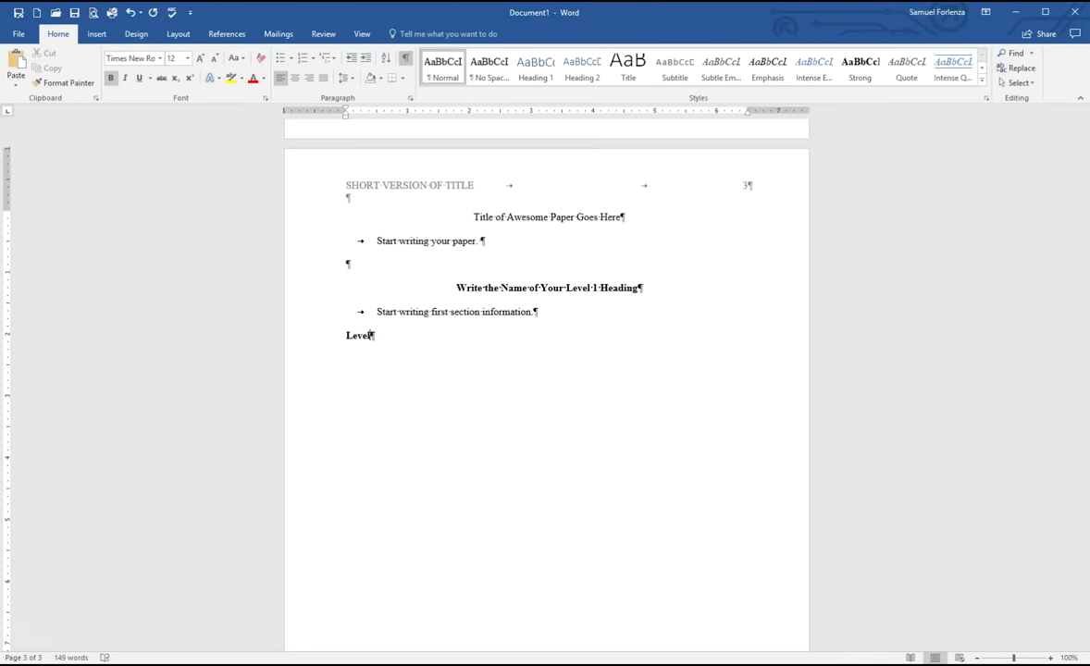
{"action": "type", "text": " 2 Heading"}
{"action": "key", "text": "ctrl+b"}
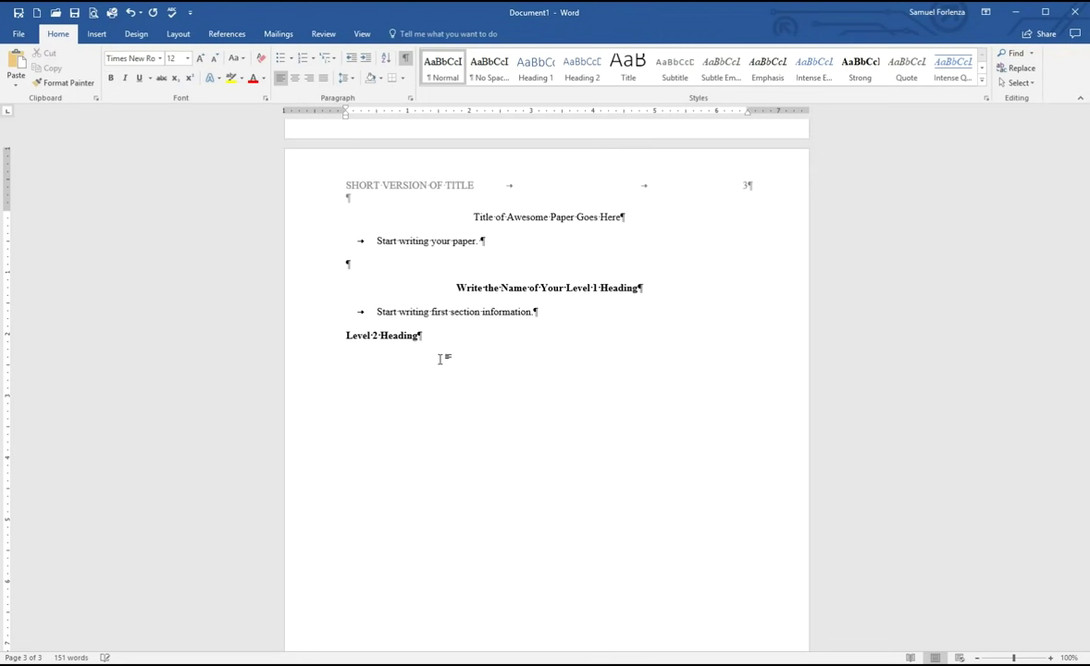
{"action": "key", "text": "Return"}
{"action": "key", "text": "Tab"}
{"action": "type", "text": "Start writing on next line."}
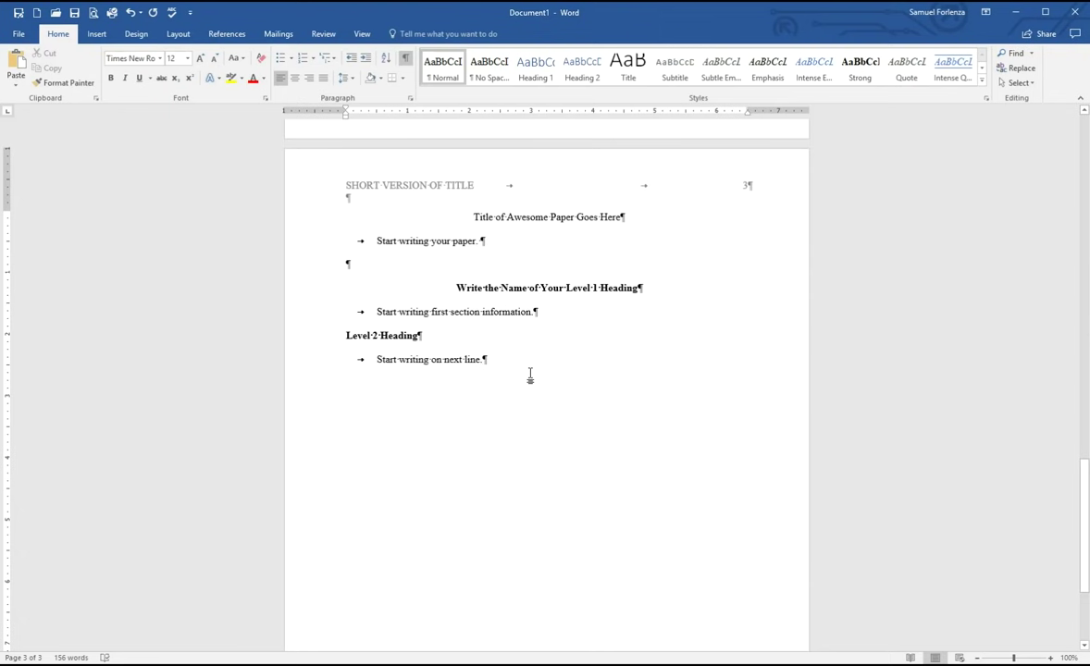
Step: Add blank lines below the body text and paste a copy of the bold centred Level 1 heading lower on page 3
{"action": "key", "text": "Return"}
{"action": "key", "text": "Return"}
{"action": "key", "text": "Return"}
{"action": "key", "text": "Return"}
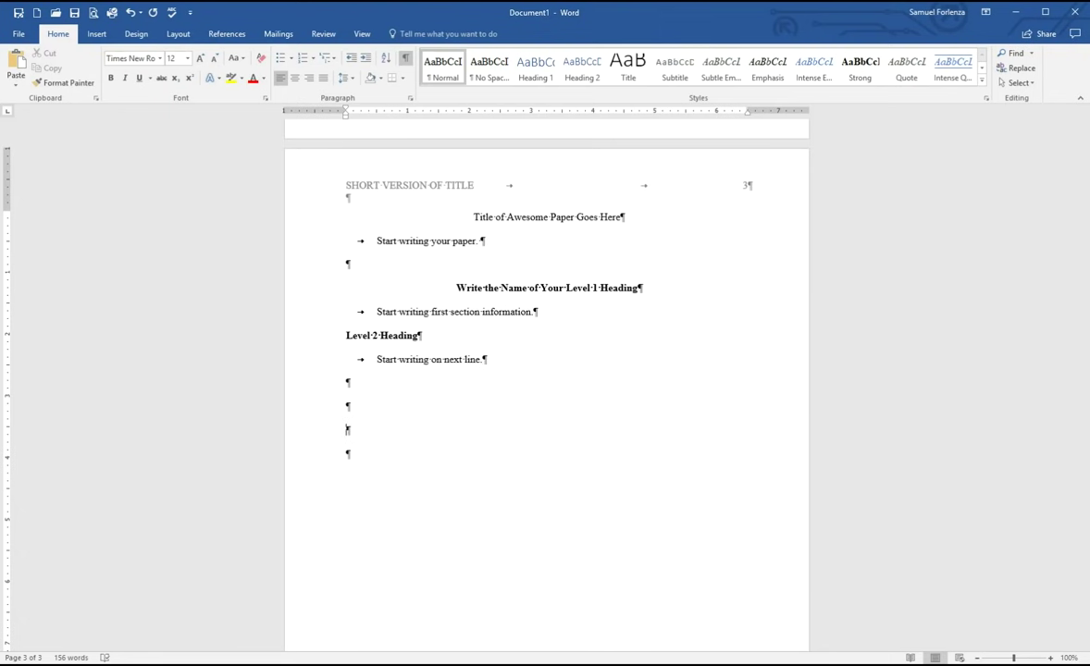
{"action": "left_click", "coordinate": [318, 291]}
{"action": "left_click", "coordinate": [314, 429]}
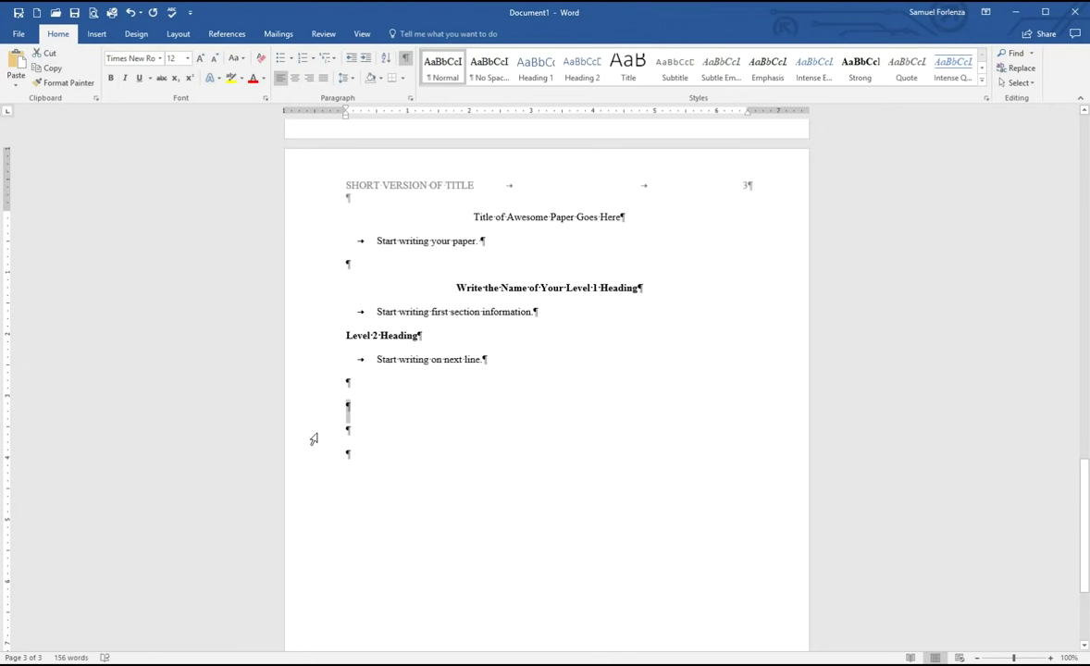
{"action": "key", "text": "ctrl+v"}
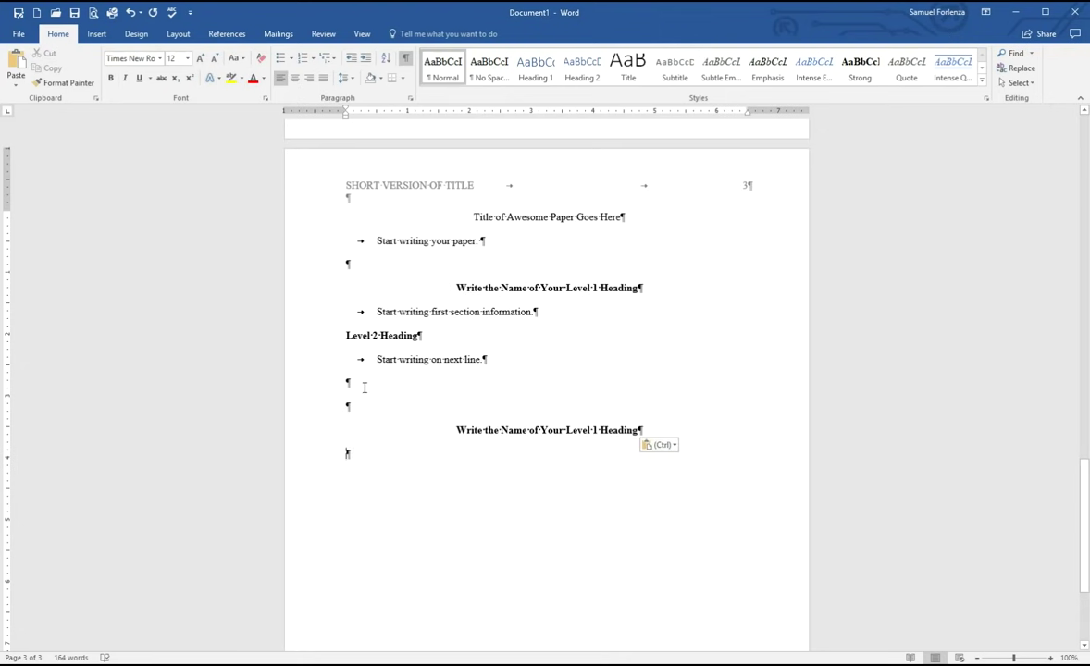